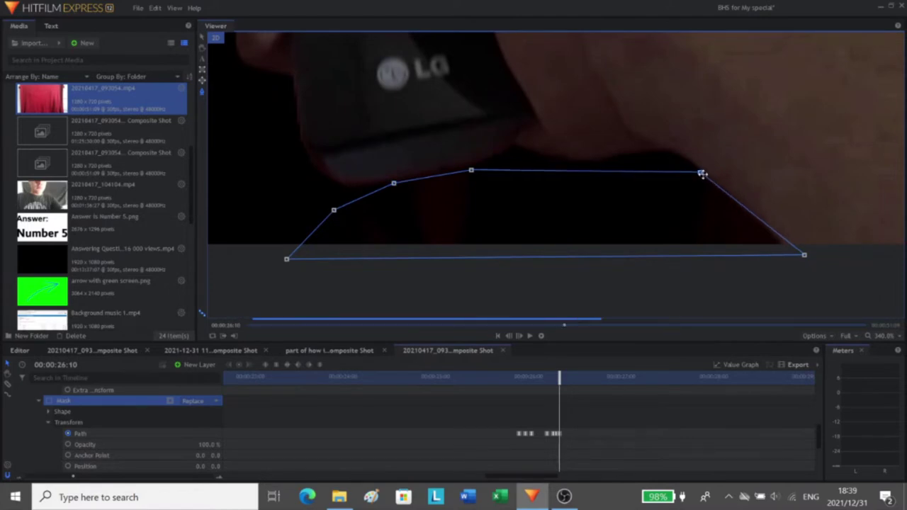
# - Move the mask's points at 00:00:26:10 and 00:00:26:12 to follow the lower edges of the remote and arm
pyautogui.moveTo(803, 255); pyautogui.dragTo(794, 258)
pyautogui.press('Right')
pyautogui.press('Right')
pyautogui.moveTo(471, 170); pyautogui.dragTo(470, 177)
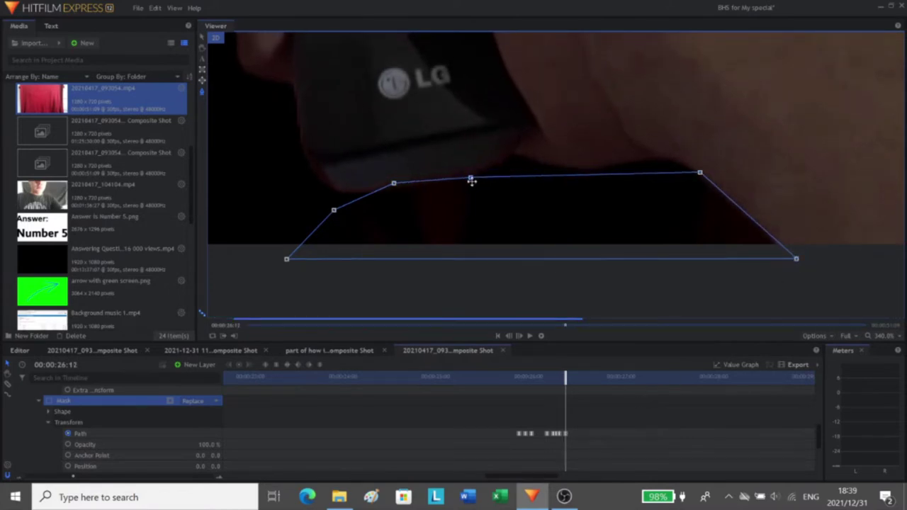
pyautogui.moveTo(394, 183); pyautogui.dragTo(398, 192)
pyautogui.moveTo(334, 210); pyautogui.dragTo(338, 218)
pyautogui.moveTo(700, 172); pyautogui.dragTo(694, 175)
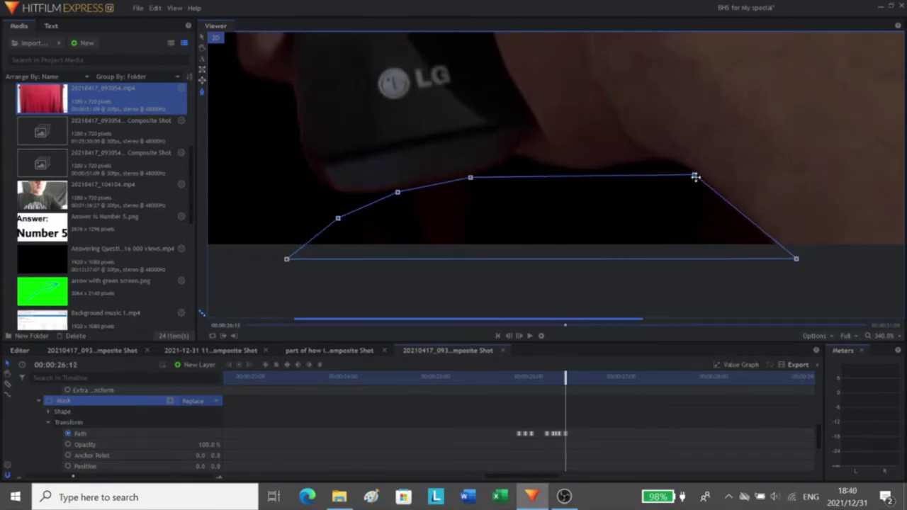
pyautogui.moveTo(796, 258); pyautogui.dragTo(792, 260)
# - Select the arm layer's mask and scrub through the frames around 00:00:26:09 to check its animated path
pyautogui.moveTo(567, 383); pyautogui.dragTo(550, 383)
pyautogui.click(78, 434)
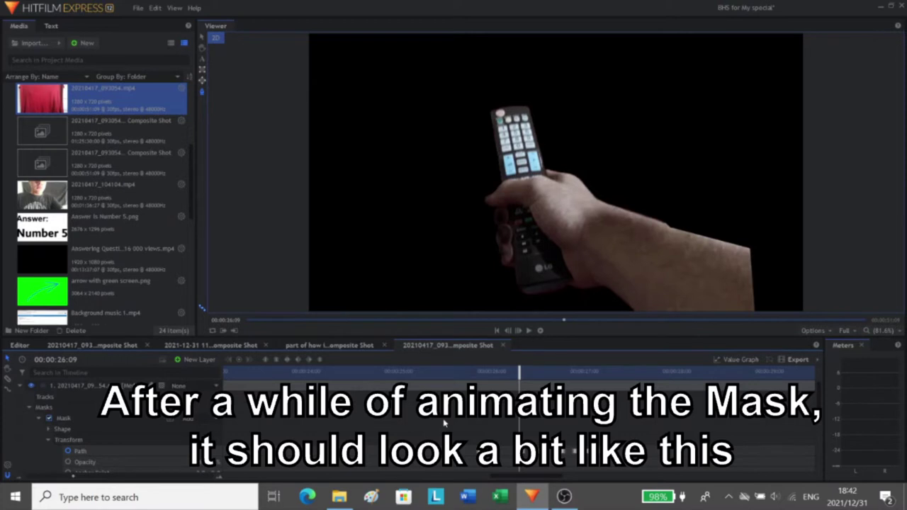
pyautogui.click(112, 416)
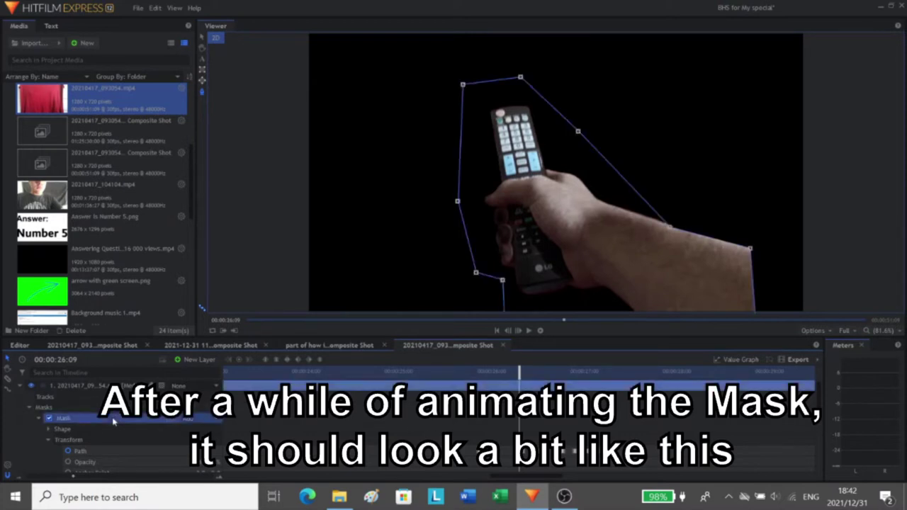
pyautogui.moveTo(519, 373); pyautogui.dragTo(602, 384)
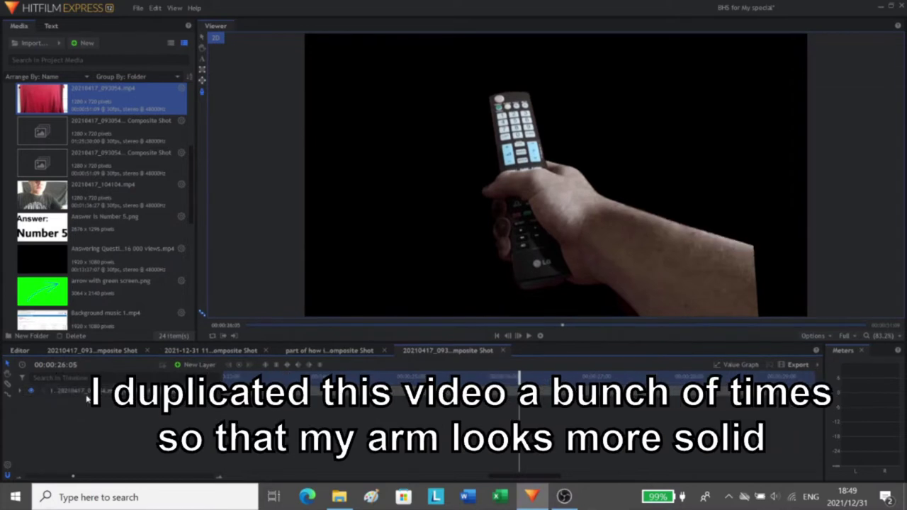
# - Duplicate the masked arm video layer about ten times to make the arm look more solid
pyautogui.moveTo(81, 394); pyautogui.dragTo(81, 395)
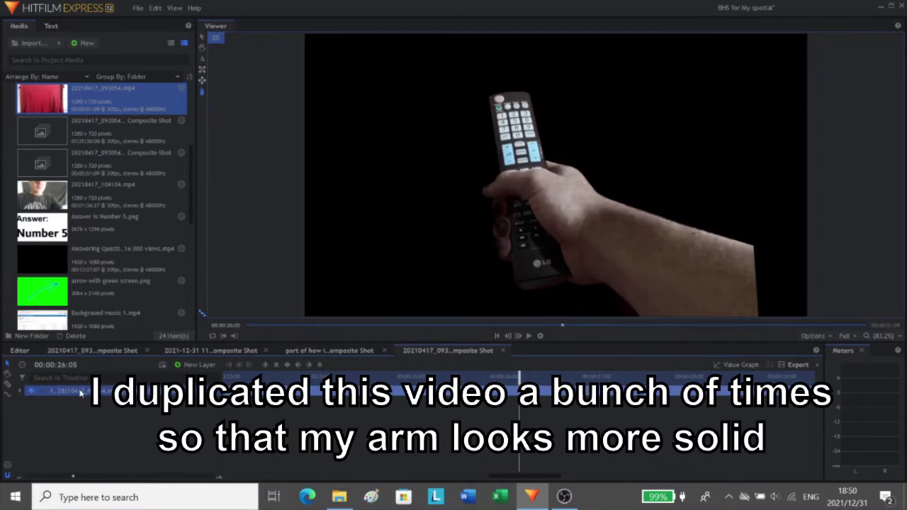
pyautogui.hotkey('ctrl', 'd')
pyautogui.hotkey('ctrl', 'd')
pyautogui.hotkey('ctrl', 'd')
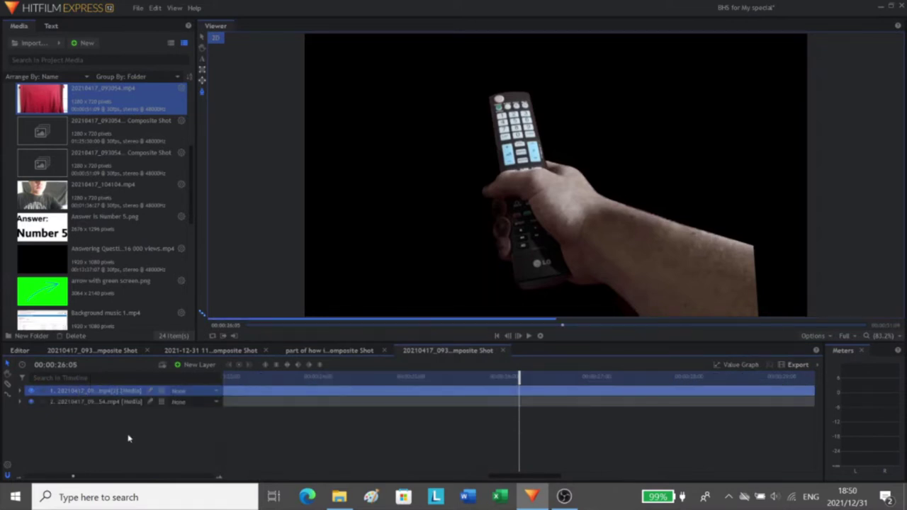
pyautogui.hotkey('ctrl', 'd')
pyautogui.hotkey('ctrl', 'd')
pyautogui.hotkey('ctrl', 'd')
pyautogui.hotkey('ctrl', 'd')
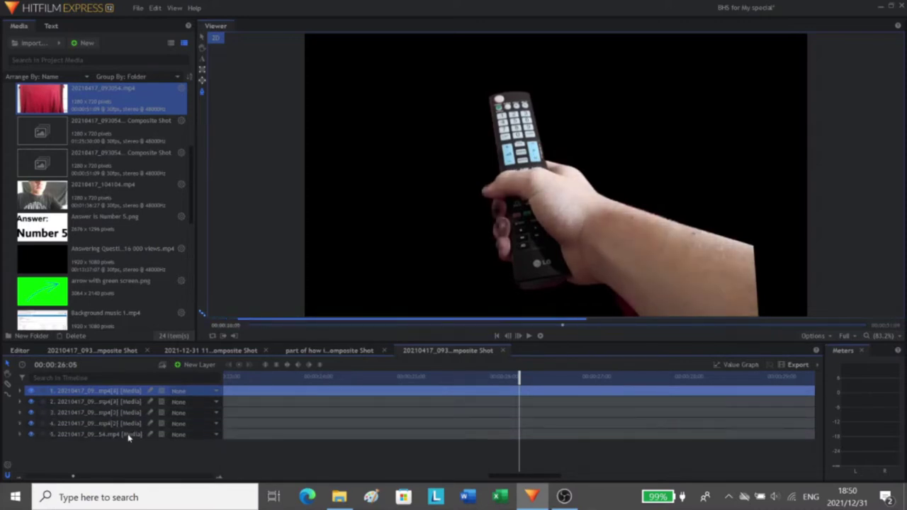
pyautogui.hotkey('ctrl', 'd')
pyautogui.hotkey('ctrl', 'd')
pyautogui.hotkey('ctrl', 'd')
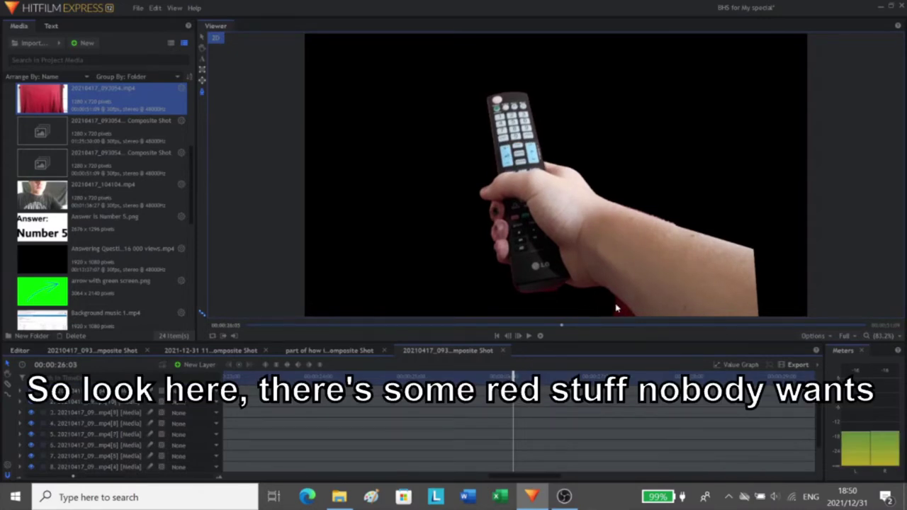
# - Remove all duplicates of the arm video layer, leaving only the original layer
pyautogui.scroll(4, 626, 303)
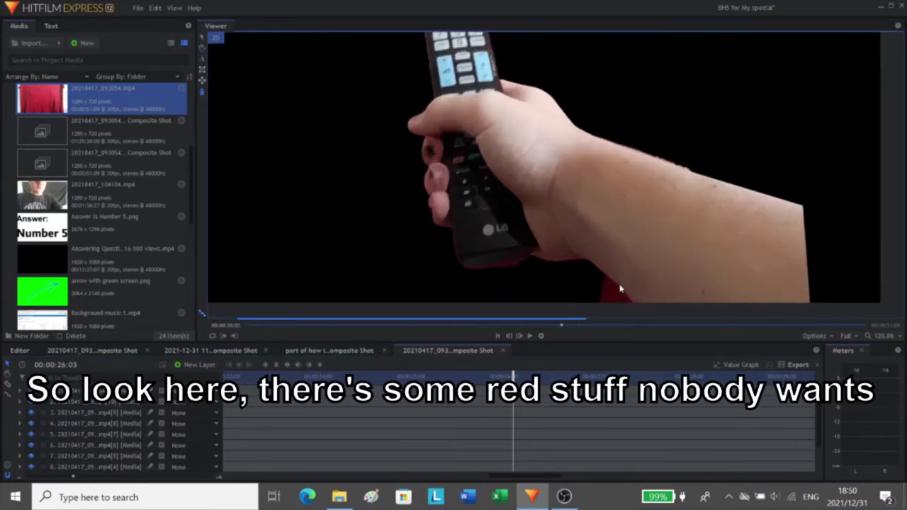
pyautogui.scroll(3, 619, 289)
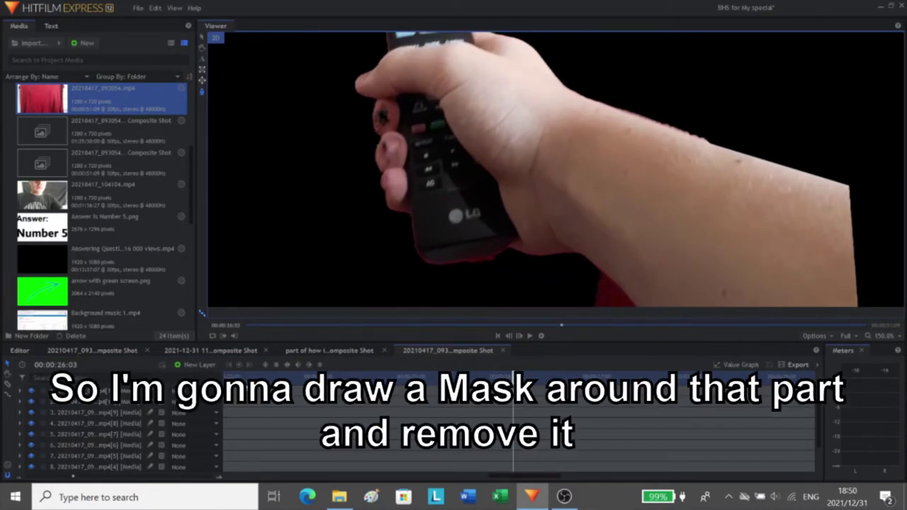
pyautogui.scroll(2, 657, 301)
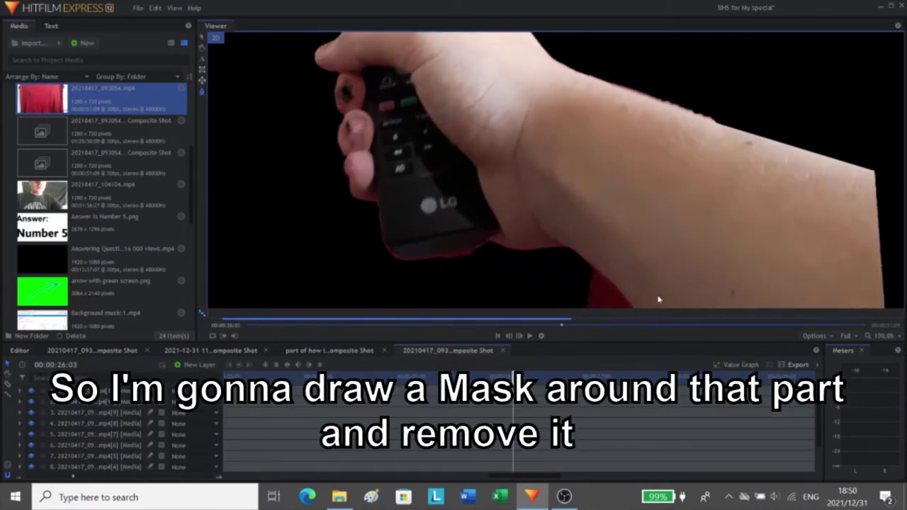
pyautogui.hotkey('ctrl', 'z')
pyautogui.hotkey('ctrl', 'z')
pyautogui.hotkey('ctrl', 'z')
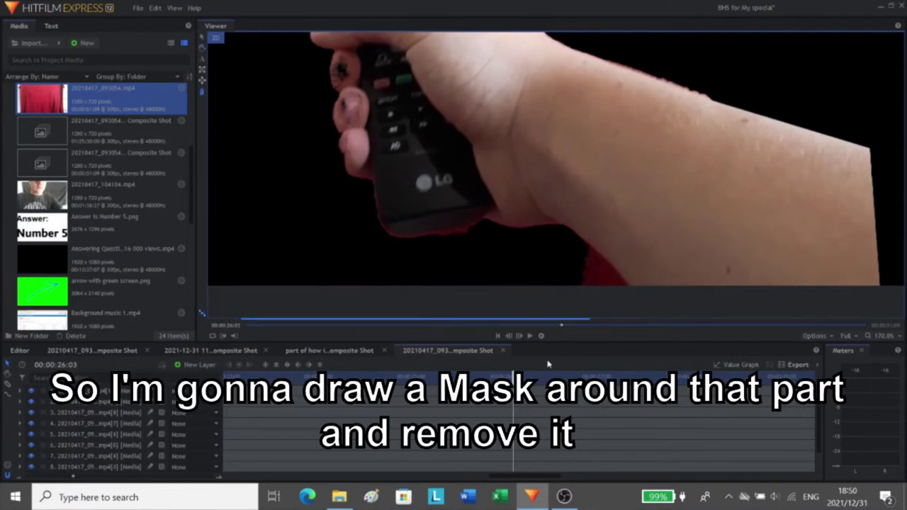
pyautogui.press('Delete')
pyautogui.press('Delete')
pyautogui.press('Delete')
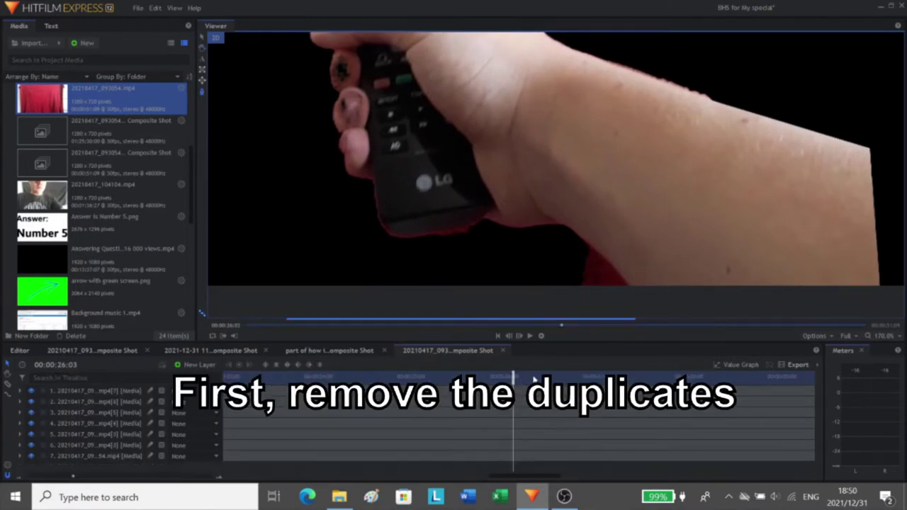
pyautogui.press('Delete')
pyautogui.press('Delete')
pyautogui.press('Delete')
pyautogui.press('Delete')
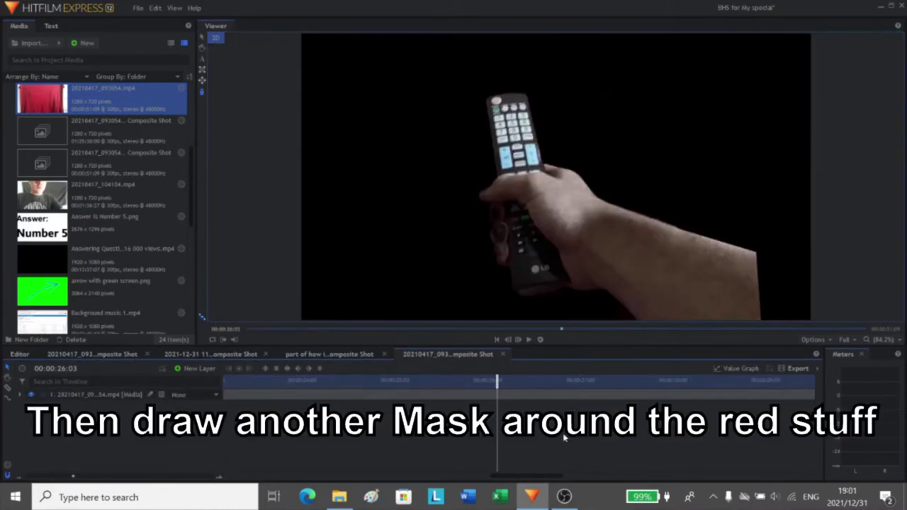
# - Draw a closed four-point mask on the arm layer around the red residue beneath the forearm at 00:00:26:03
pyautogui.scroll(6, 622, 295)
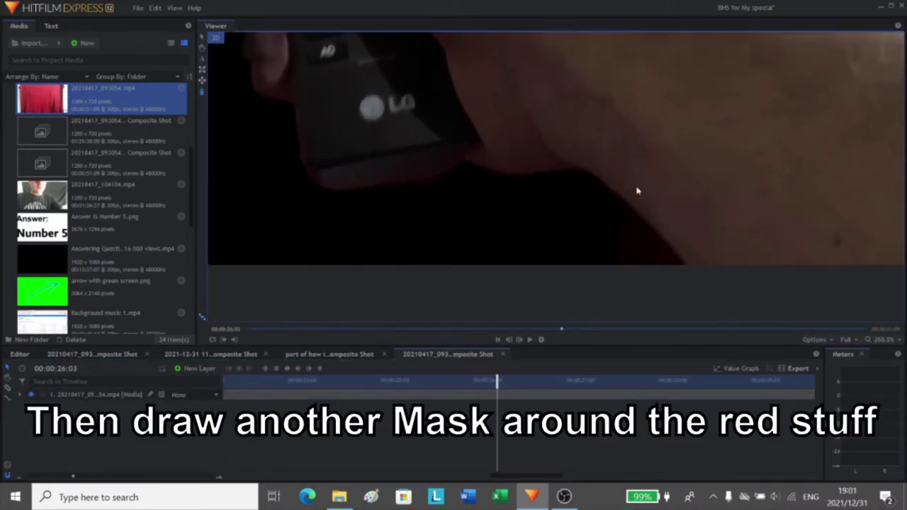
pyautogui.moveTo(659, 211); pyautogui.dragTo(630, 215)
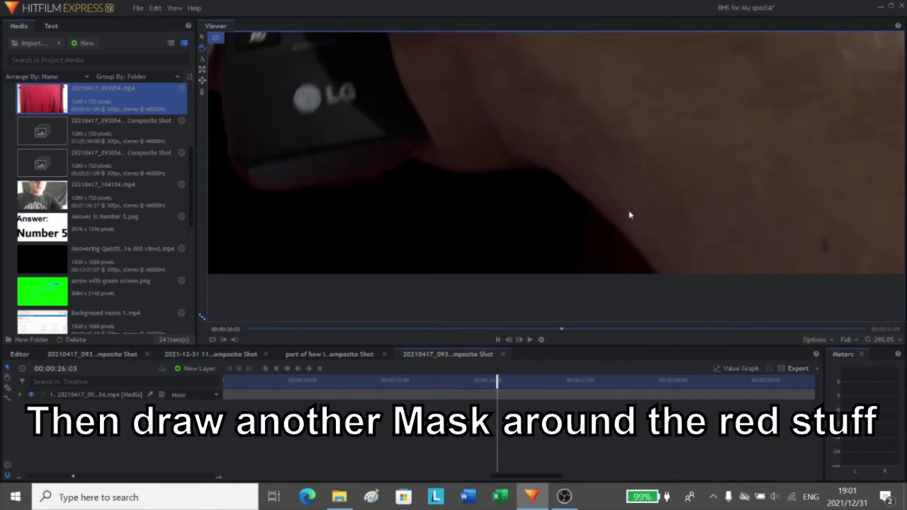
pyautogui.click(71, 395)
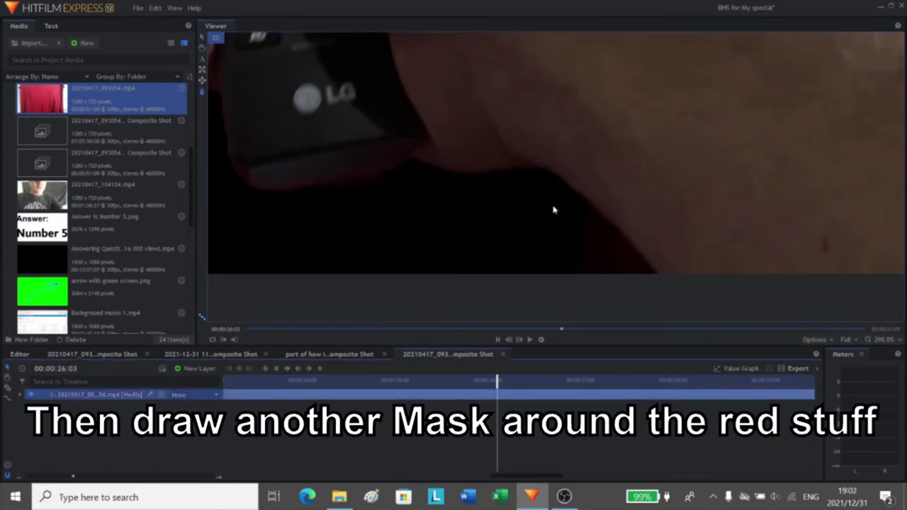
pyautogui.click(557, 178)
pyautogui.click(669, 282)
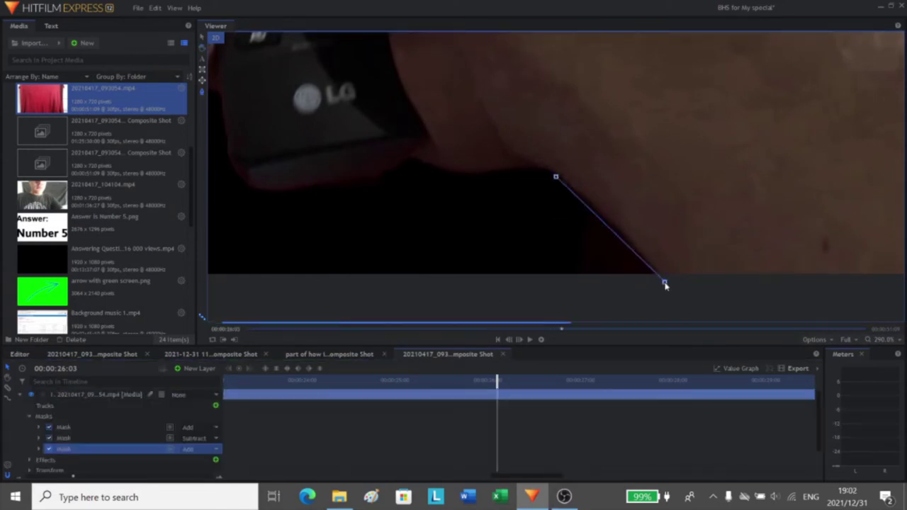
pyautogui.moveTo(556, 177); pyautogui.dragTo(592, 208)
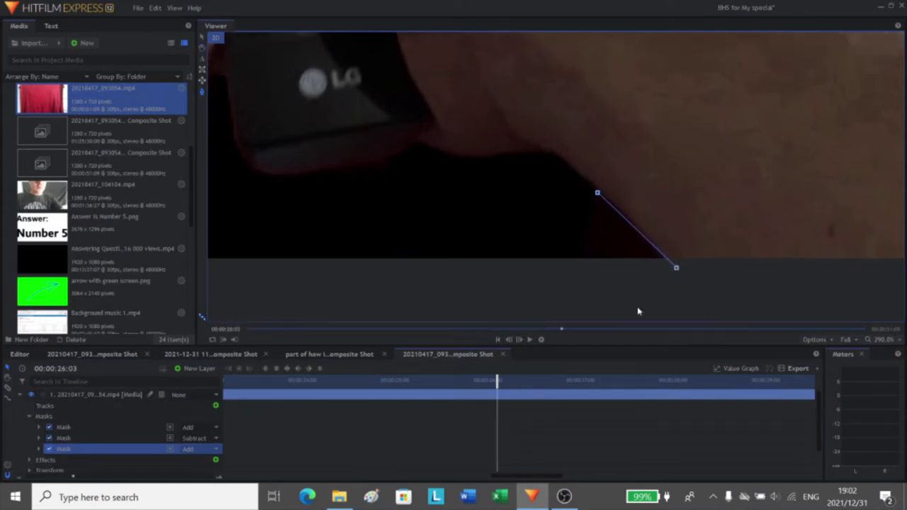
pyautogui.click(636, 313)
pyautogui.click(498, 259)
pyautogui.click(597, 193)
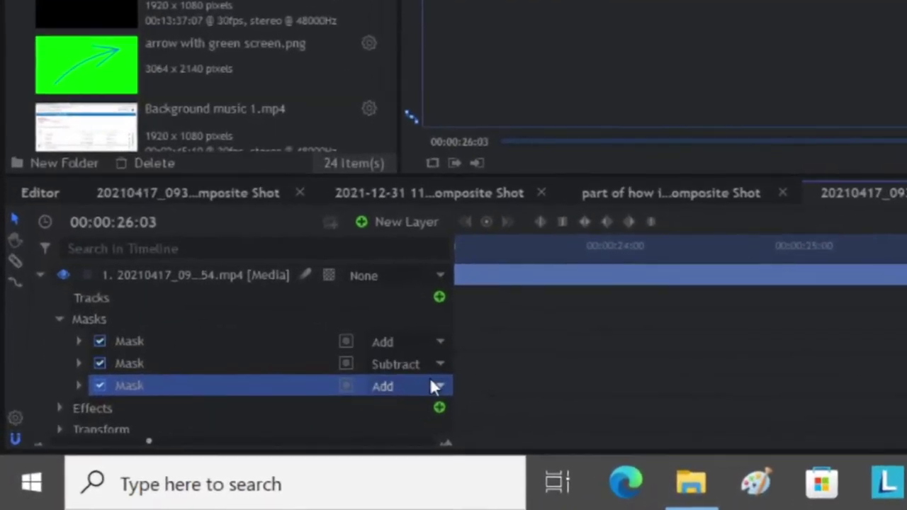
# - Set the new mask's blend mode to Subtract and enable keyframing of its Path at 00:00:26:03
pyautogui.click(439, 363)
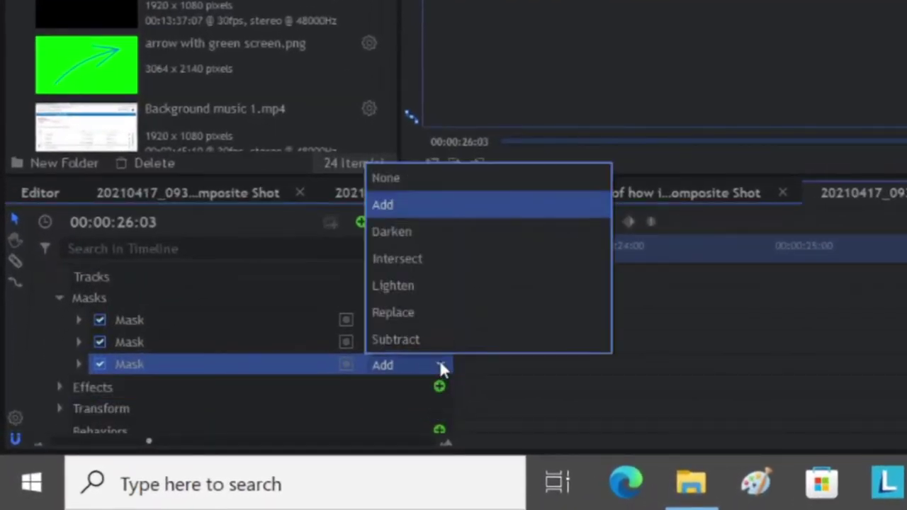
pyautogui.click(390, 338)
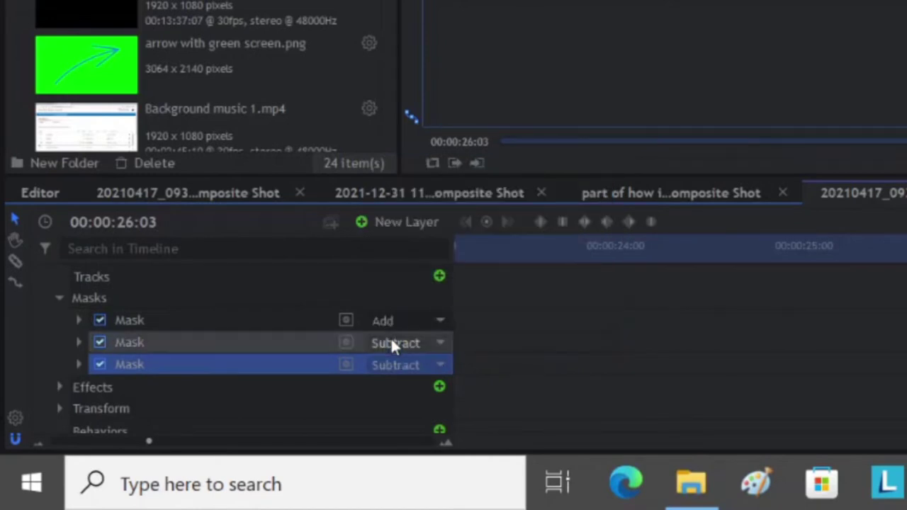
pyautogui.click(78, 364)
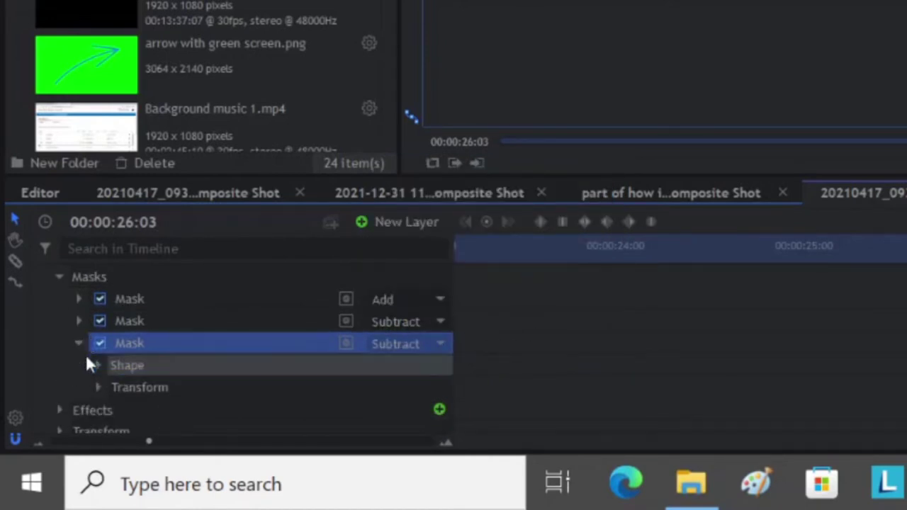
pyautogui.click(97, 367)
pyautogui.click(146, 325)
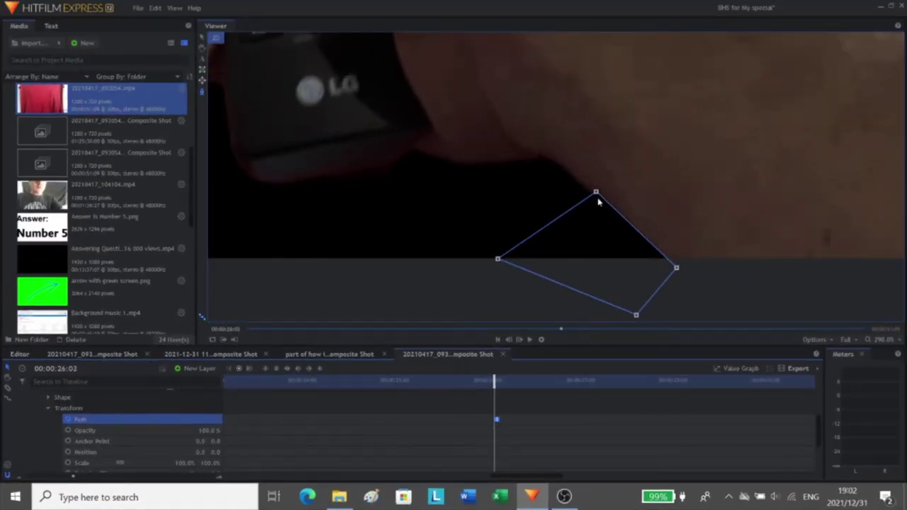
# - Keyframe the Subtract mask's two arm-side points at 00:00:26:02 and the preceding frame to follow the arm's lower edge
pyautogui.moveTo(623, 177); pyautogui.dragTo(589, 196)
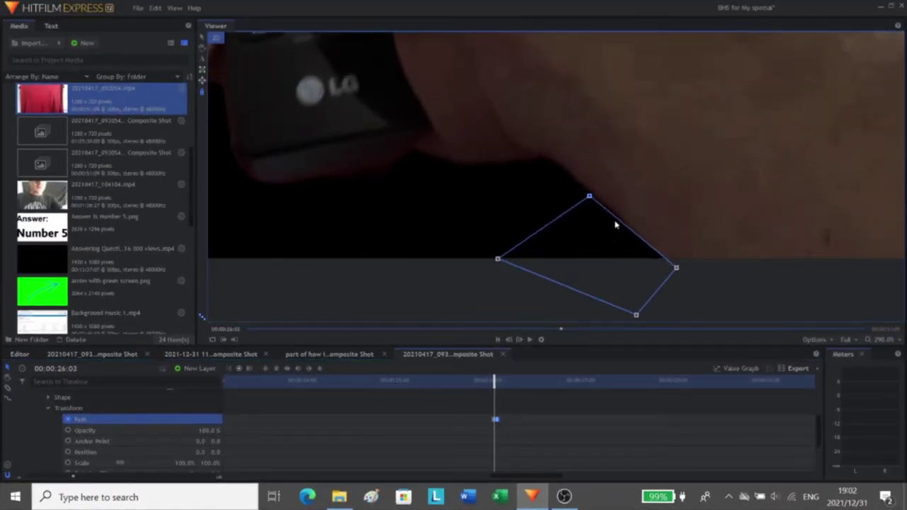
pyautogui.moveTo(677, 268)
pyautogui.mouseDown()
pyautogui.moveTo(642, 279)
pyautogui.moveTo(670, 272)
pyautogui.mouseUp()
pyautogui.press('Left')
pyautogui.moveTo(581, 204); pyautogui.dragTo(584, 199)
pyautogui.moveTo(671, 272)
pyautogui.mouseDown()
pyautogui.moveTo(645, 281)
pyautogui.moveTo(668, 277)
pyautogui.mouseUp()
# - Keyframe the mask's two arm-side points along the arm's lower edge at 00:00:26:00 and 00:00:25:29
pyautogui.press('Left')
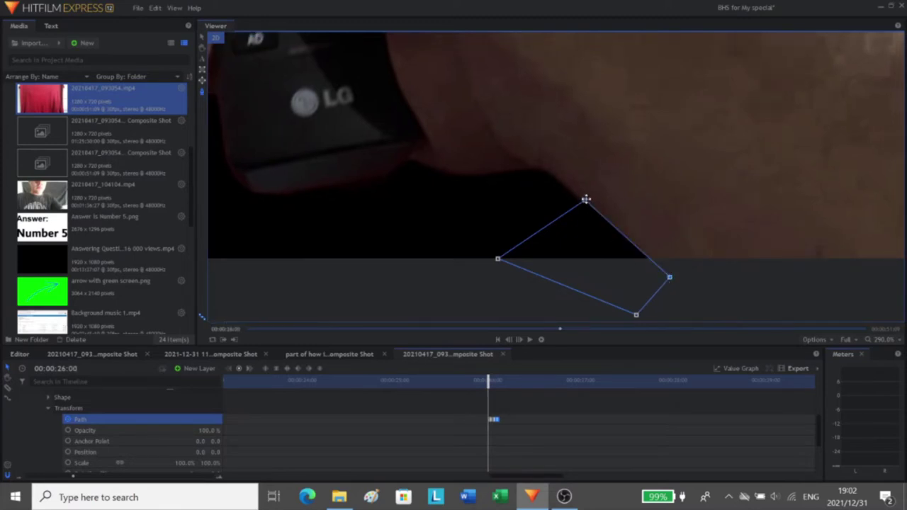
pyautogui.moveTo(586, 199)
pyautogui.mouseDown()
pyautogui.moveTo(580, 214)
pyautogui.moveTo(584, 207)
pyautogui.mouseUp()
pyautogui.moveTo(670, 277)
pyautogui.mouseDown()
pyautogui.moveTo(648, 292)
pyautogui.moveTo(669, 284)
pyautogui.mouseUp()
pyautogui.press('Left')
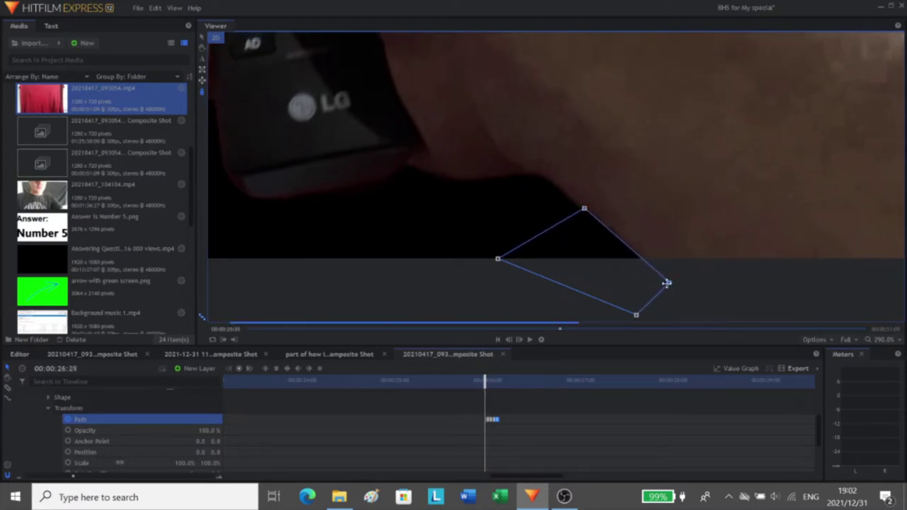
pyautogui.moveTo(585, 210)
pyautogui.mouseDown()
pyautogui.moveTo(568, 230)
pyautogui.moveTo(579, 210)
pyautogui.mouseUp()
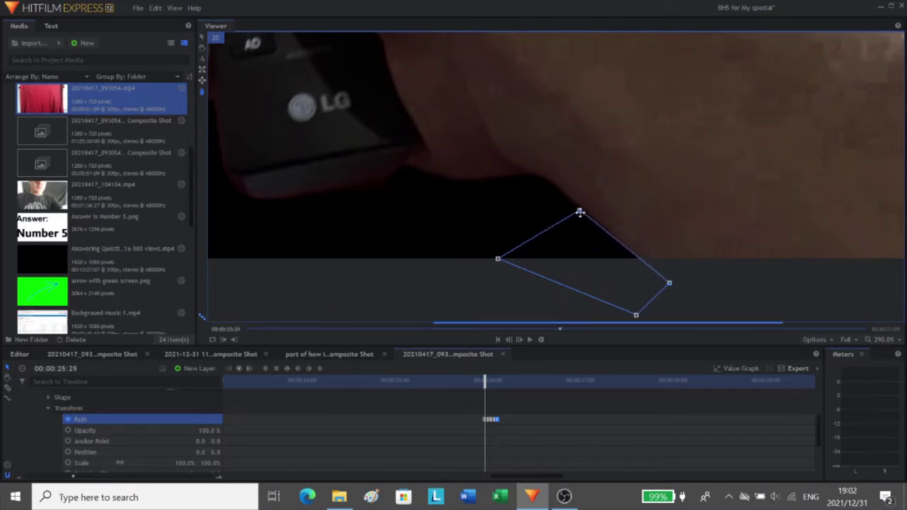
pyautogui.moveTo(668, 283)
pyautogui.mouseDown()
pyautogui.moveTo(642, 291)
pyautogui.moveTo(654, 284)
pyautogui.mouseUp()
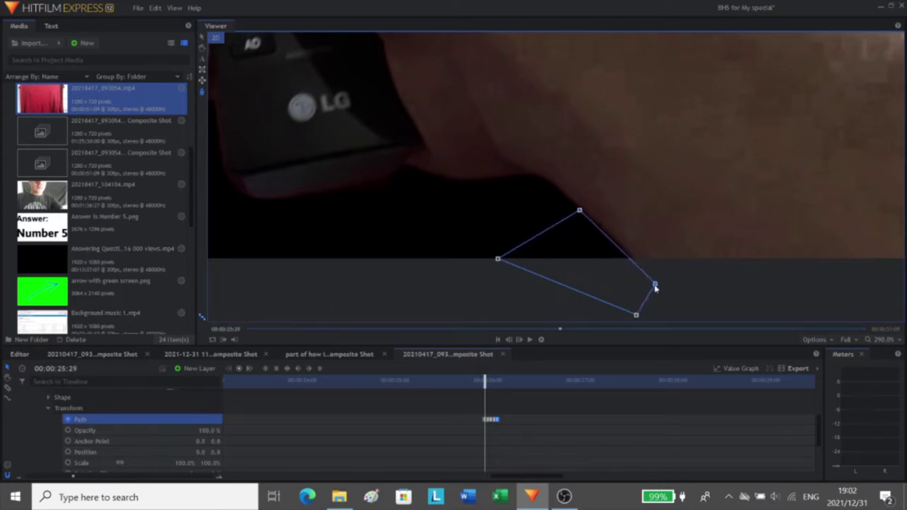
pyautogui.moveTo(579, 210); pyautogui.dragTo(569, 210)
# - Keyframe the mask's arm-side points along the arm's lower edge at 00:00:25:28 and the frame before it
pyautogui.press('Left')
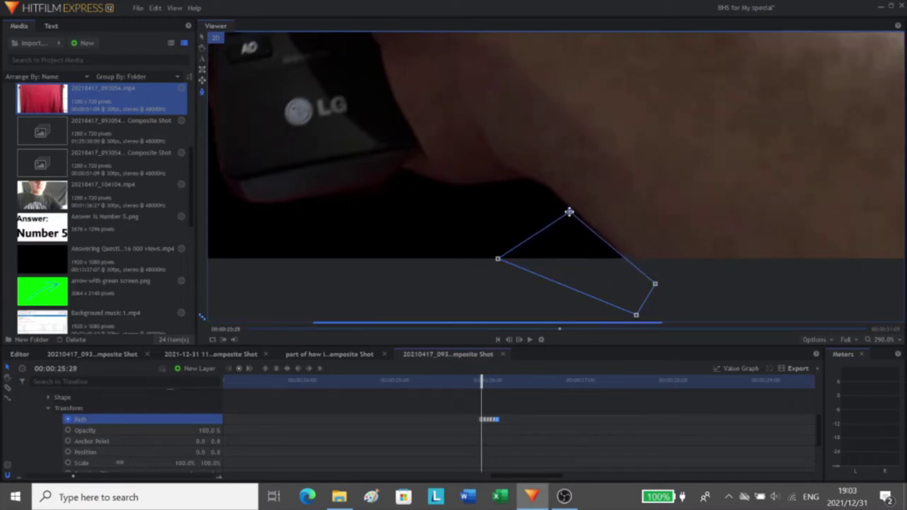
pyautogui.moveTo(654, 284)
pyautogui.mouseDown()
pyautogui.moveTo(639, 291)
pyautogui.moveTo(650, 288)
pyautogui.mouseUp()
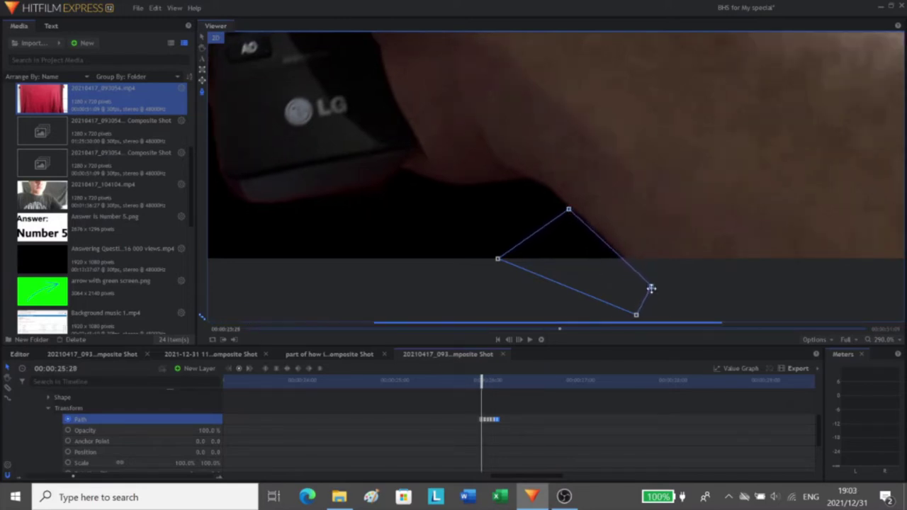
pyautogui.click(507, 413)
pyautogui.press('Left')
pyautogui.click(479, 419)
pyautogui.scroll(2, 568, 228)
pyautogui.moveTo(569, 206)
pyautogui.mouseDown()
pyautogui.moveTo(555, 231)
pyautogui.moveTo(560, 208)
pyautogui.mouseUp()
pyautogui.moveTo(664, 295); pyautogui.dragTo(638, 301)
# - Return to 00:00:26:03, refine the mask's upper point, and fit the mask path to the arm edge on the following frame
pyautogui.moveTo(478, 382); pyautogui.dragTo(494, 381)
pyautogui.moveTo(711, 172); pyautogui.dragTo(650, 221)
pyautogui.moveTo(551, 212); pyautogui.dragTo(550, 211)
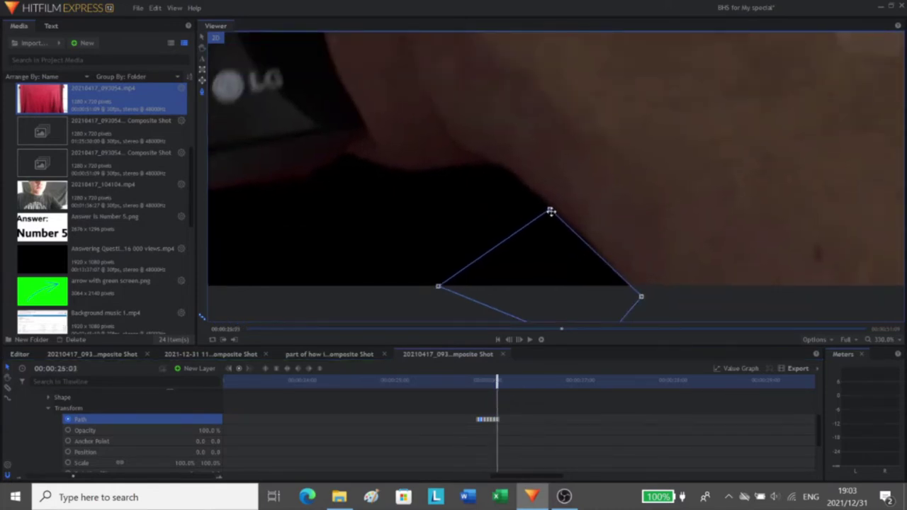
pyautogui.moveTo(497, 381); pyautogui.dragTo(500, 381)
pyautogui.scroll(1, 629, 223)
pyautogui.moveTo(629, 223); pyautogui.dragTo(588, 190)
pyautogui.moveTo(505, 175); pyautogui.dragTo(511, 173)
pyautogui.moveTo(603, 271); pyautogui.dragTo(660, 243)
pyautogui.scroll(-1, 609, 273)
pyautogui.moveTo(611, 292); pyautogui.dragTo(603, 298)
# - Fit the mask's two arm-side points to the arm's lower edge at 00:00:26:05 and advance to 00:00:26:06
pyautogui.press('.')
pyautogui.moveTo(568, 147); pyautogui.dragTo(570, 144)
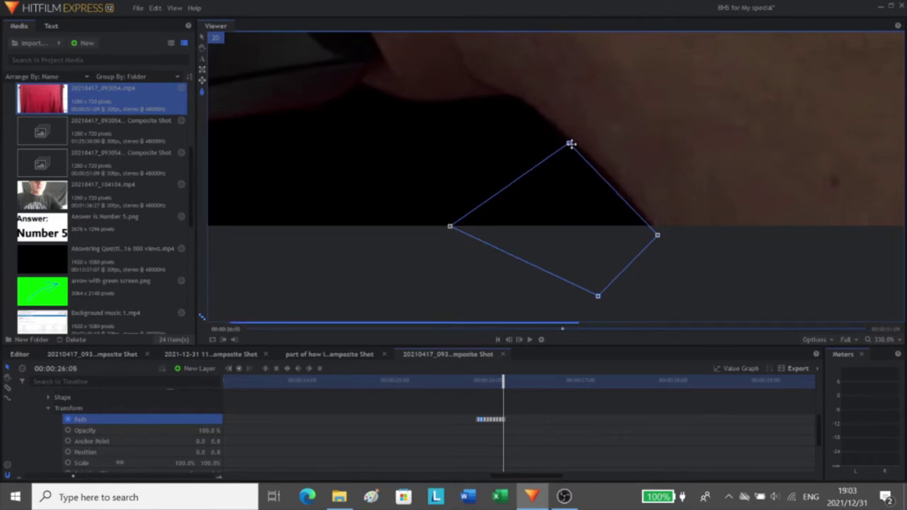
pyautogui.moveTo(658, 236); pyautogui.dragTo(665, 236)
pyautogui.press('.')
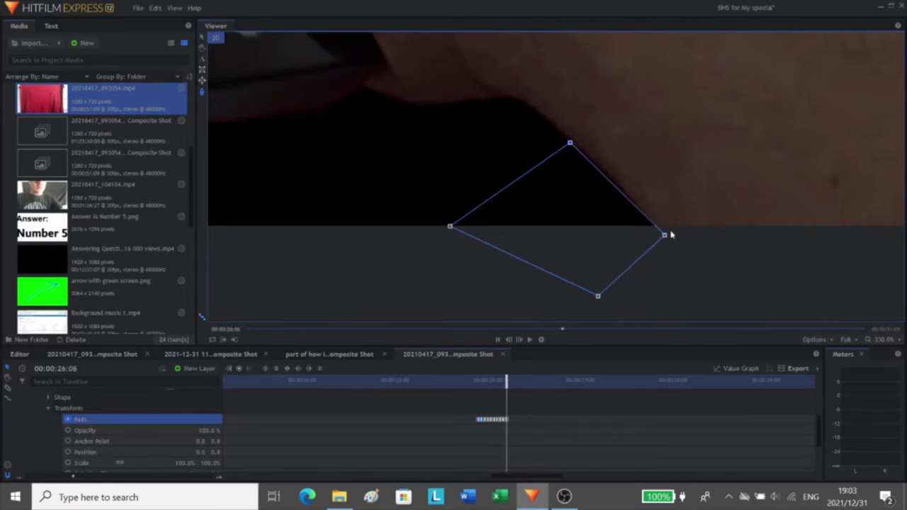
# - Check the mask's fit to the arm's lower edge on the frames around 00:00:26:02 and collapse the layer's mask properties
pyautogui.press('Left')
pyautogui.press('Left')
pyautogui.press('Left')
pyautogui.press('Left')
pyautogui.scroll(2, 541, 421)
pyautogui.click(294, 450)
pyautogui.scroll(1, 287, 448)
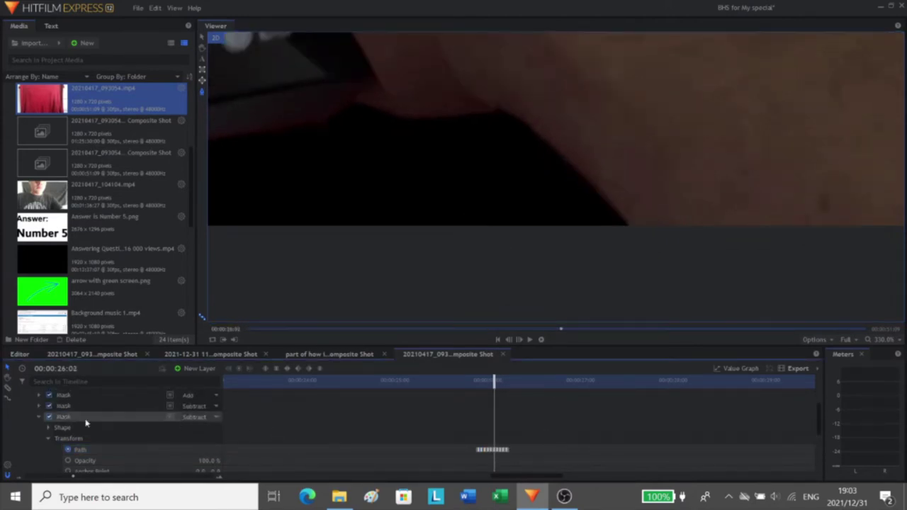
pyautogui.click(38, 417)
pyautogui.scroll(3, 40, 426)
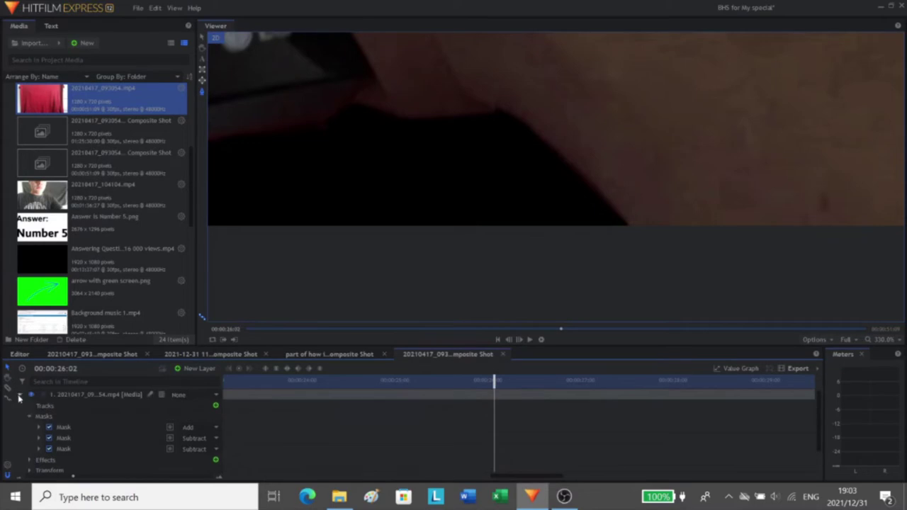
pyautogui.click(38, 449)
pyautogui.scroll(-2, 374, 425)
pyautogui.moveTo(495, 384); pyautogui.dragTo(497, 383)
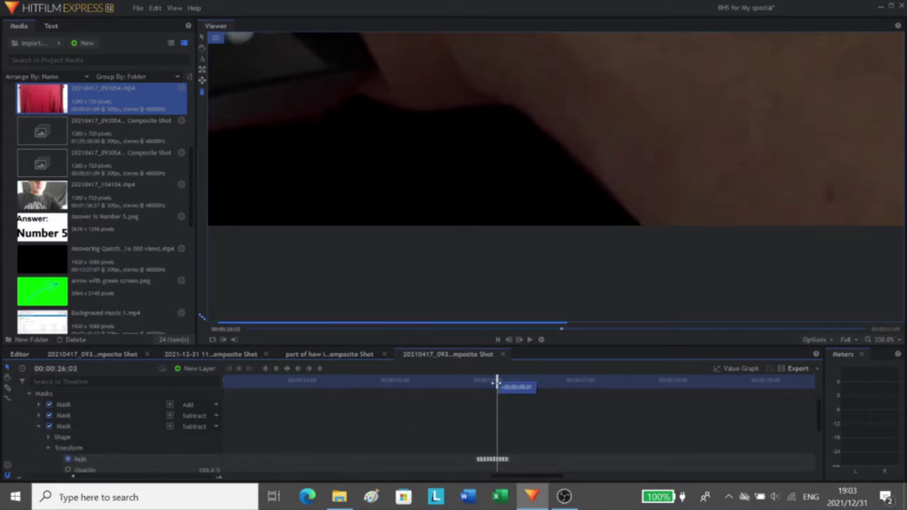
pyautogui.scroll(2, 444, 427)
pyautogui.click(20, 395)
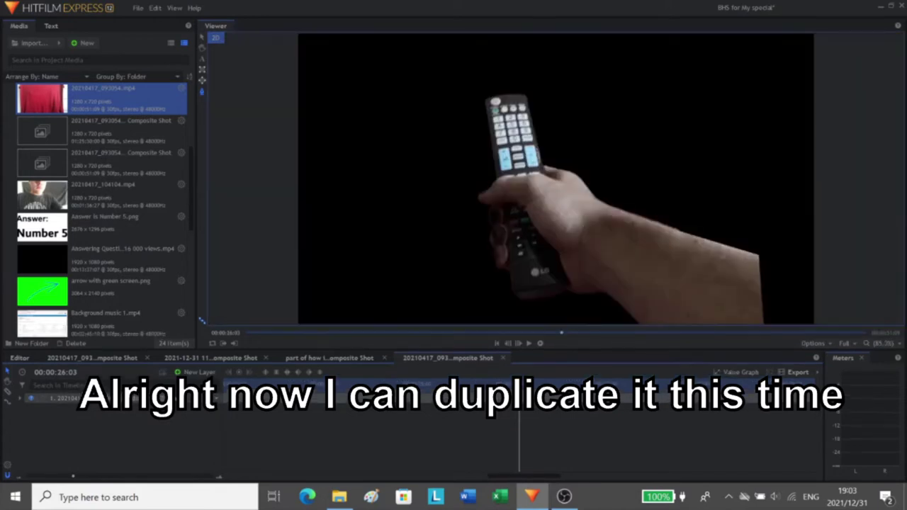
# - Duplicate the masked hand layer repeatedly until 13 identical layers are stacked, making the hand and remote look solid
pyautogui.click(142, 398)
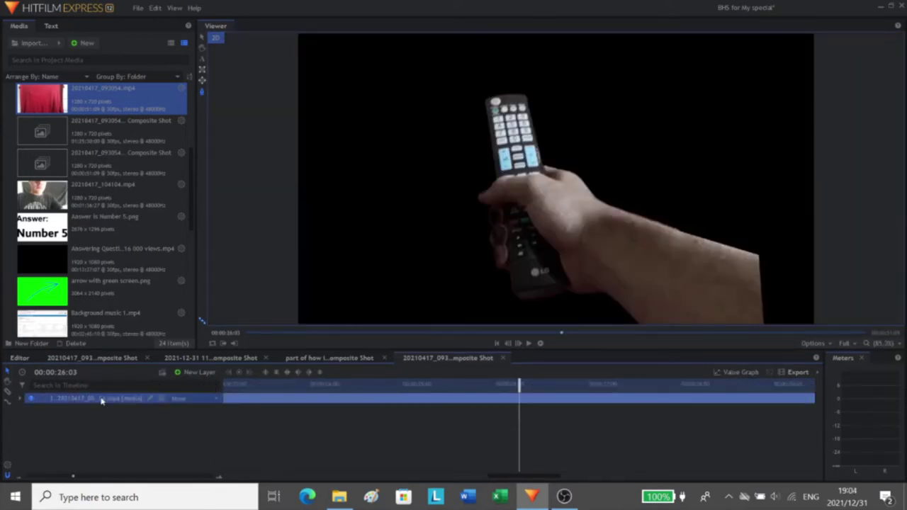
pyautogui.hotkey('ctrl', 'd')
pyautogui.hotkey('ctrl', 'd')
pyautogui.hotkey('ctrl', 'd')
pyautogui.hotkey('ctrl', 'd')
pyautogui.hotkey('ctrl', 'd')
pyautogui.hotkey('ctrl', 'd')
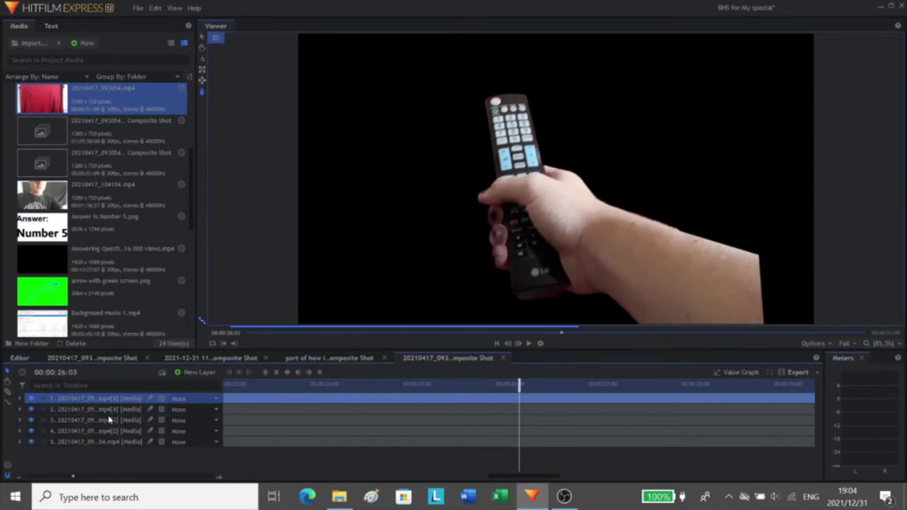
pyautogui.hotkey('ctrl', 'd')
pyautogui.hotkey('ctrl', 'd')
pyautogui.hotkey('ctrl', 'd')
pyautogui.hotkey('ctrl', 'd')
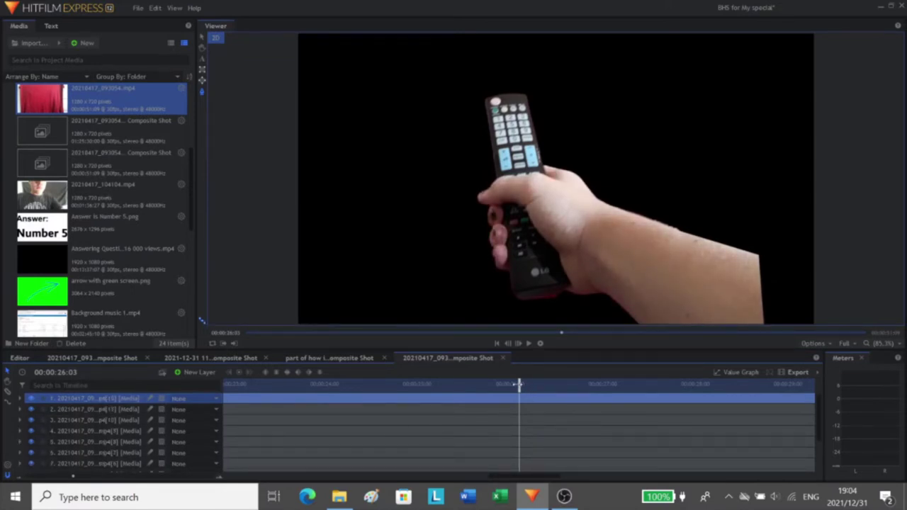
pyautogui.hotkey('ctrl', 'd')
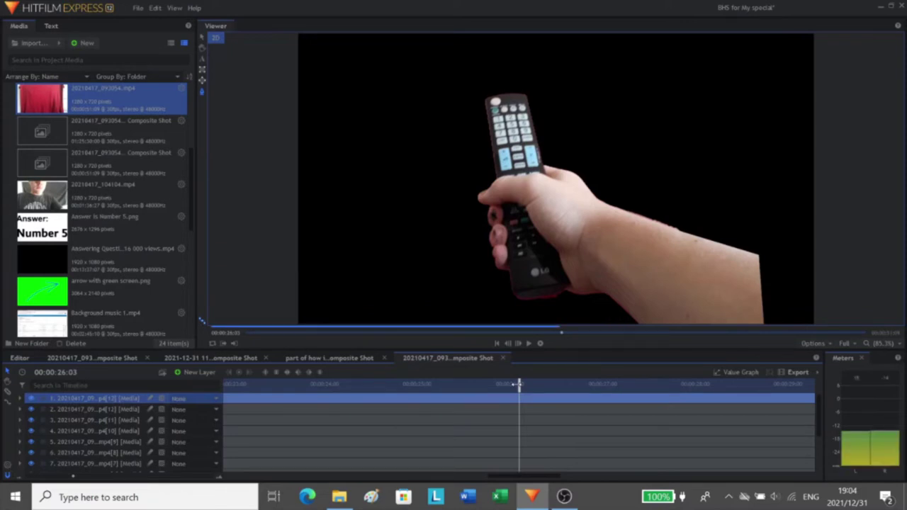
pyautogui.moveTo(587, 281); pyautogui.dragTo(575, 266)
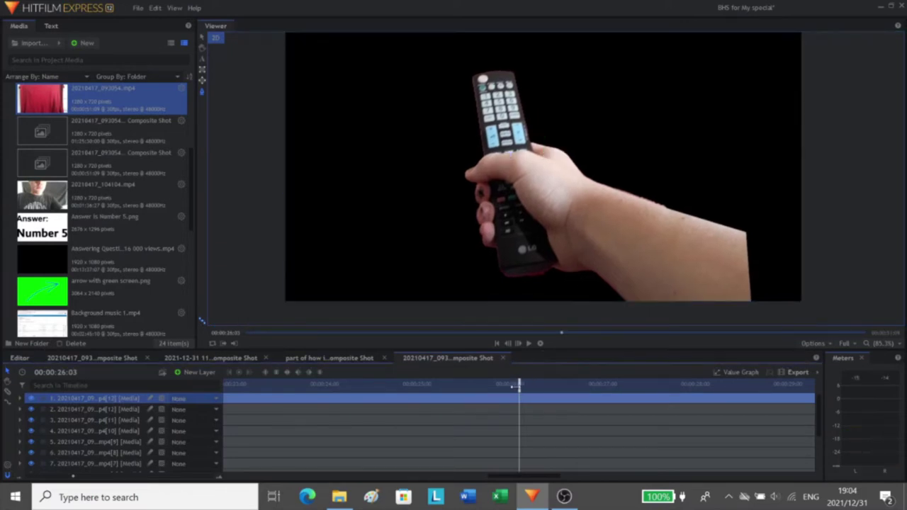
pyautogui.moveTo(525, 383)
pyautogui.mouseDown()
pyautogui.moveTo(483, 388)
pyautogui.moveTo(532, 387)
pyautogui.moveTo(518, 387)
pyautogui.mouseUp()
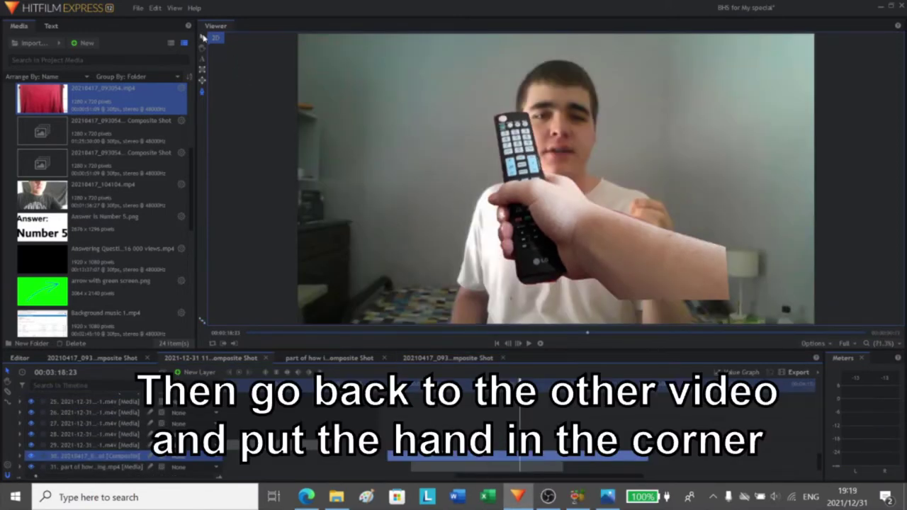
# - Move the hand composite in the main shot so the arm's cut-off edge sits in the frame's lower-right corner
pyautogui.click(202, 37)
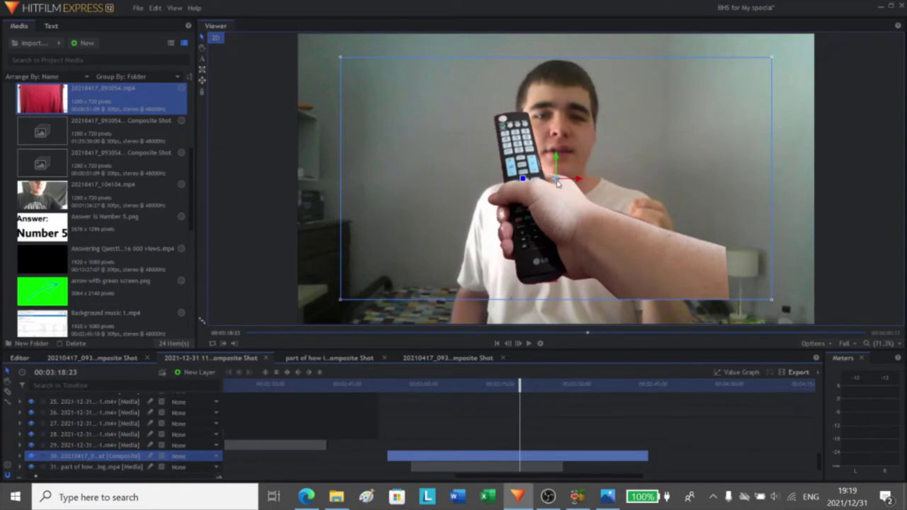
pyautogui.moveTo(558, 183); pyautogui.dragTo(646, 209)
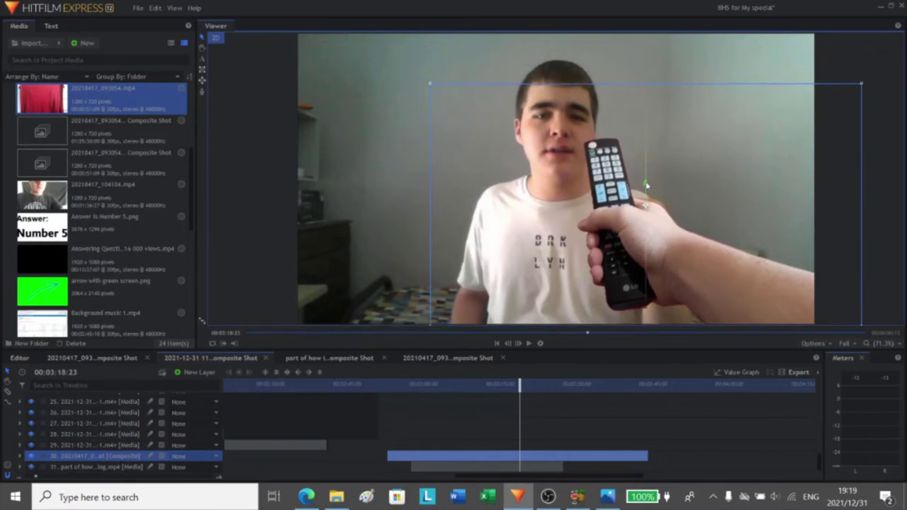
pyautogui.click(591, 421)
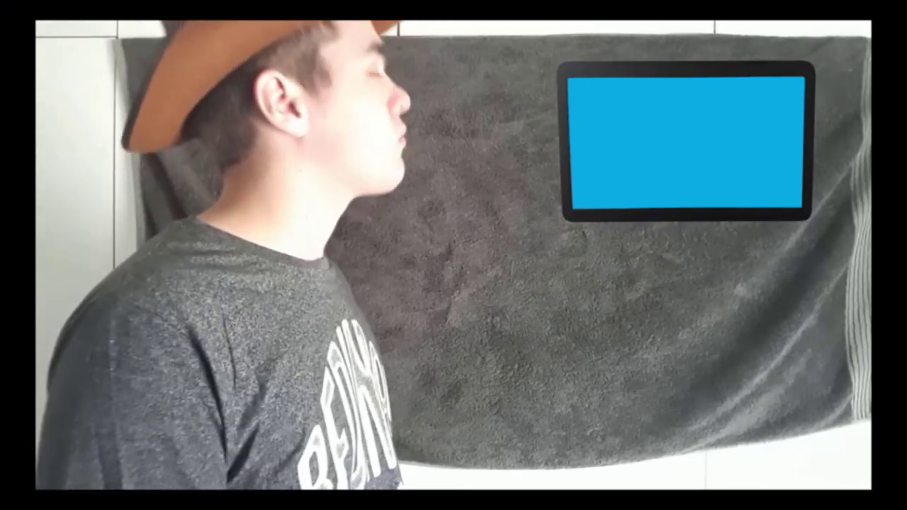
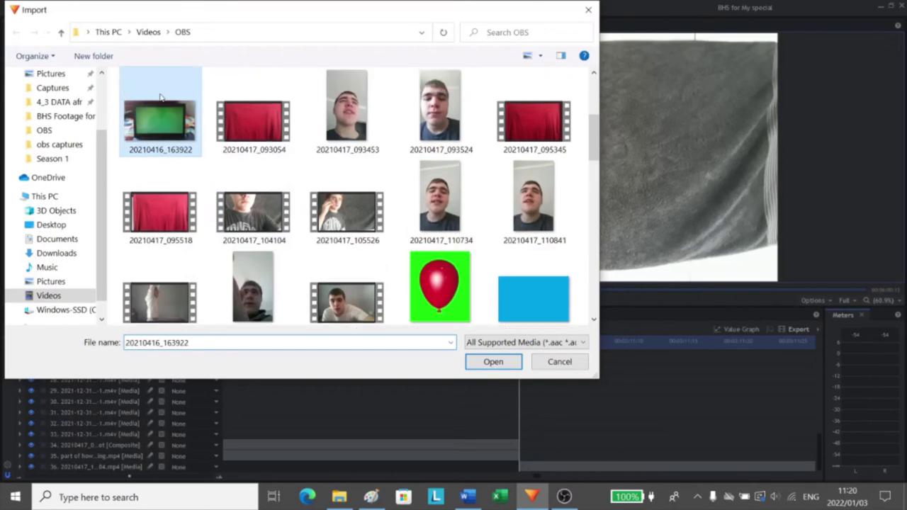
# - Import the laptop photo 20210416_163922 onto the timeline at 00:03:11:00 and scale it down until the whole photo fits inside the frame
pyautogui.click(487, 361)
pyautogui.moveTo(90, 154); pyautogui.dragTo(528, 464)
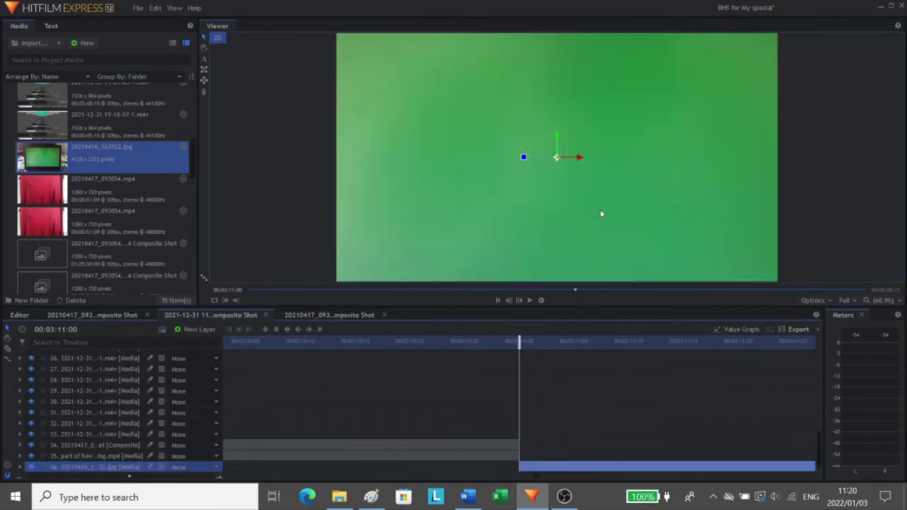
pyautogui.scroll(-4, 599, 230)
pyautogui.moveTo(771, 49); pyautogui.dragTo(638, 127)
pyautogui.moveTo(622, 307); pyautogui.dragTo(622, 314)
pyautogui.click(574, 403)
pyautogui.scroll(-1, 574, 403)
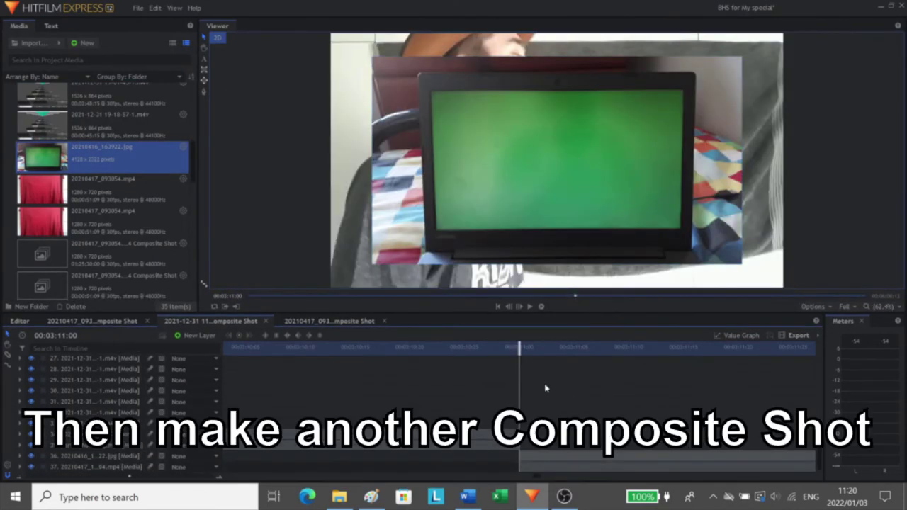
# - Make a composite shot from the laptop photo layer, taking properties from Selected Layer and using Move with Layer
pyautogui.click(538, 457)
pyautogui.rightClick(535, 457)
pyautogui.press('Escape')
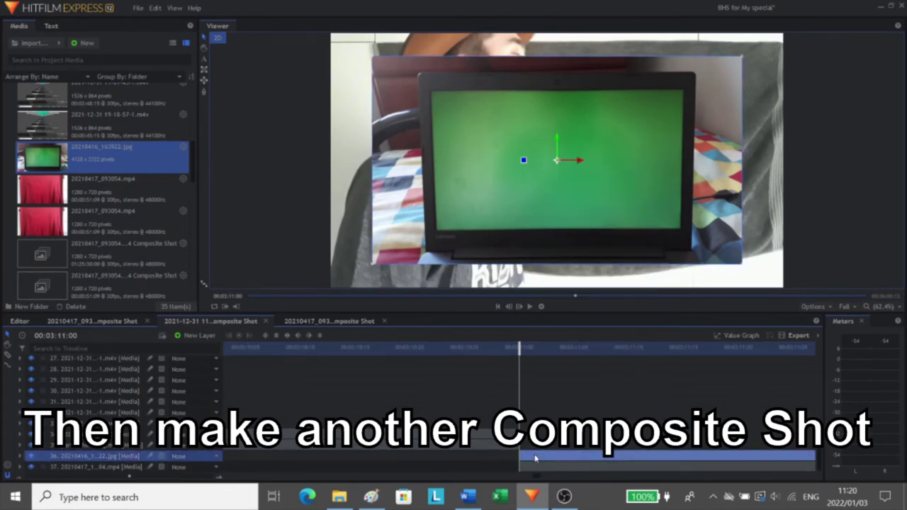
pyautogui.rightClick(535, 459)
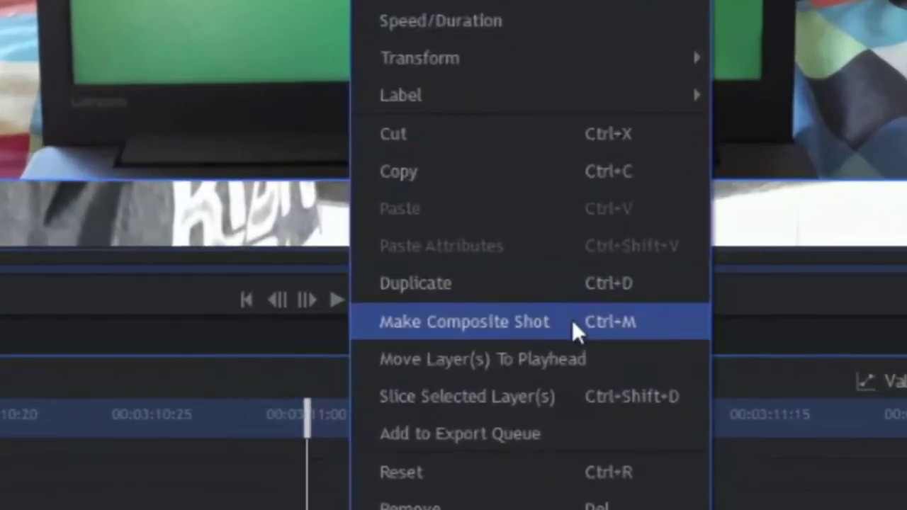
pyautogui.click(612, 314)
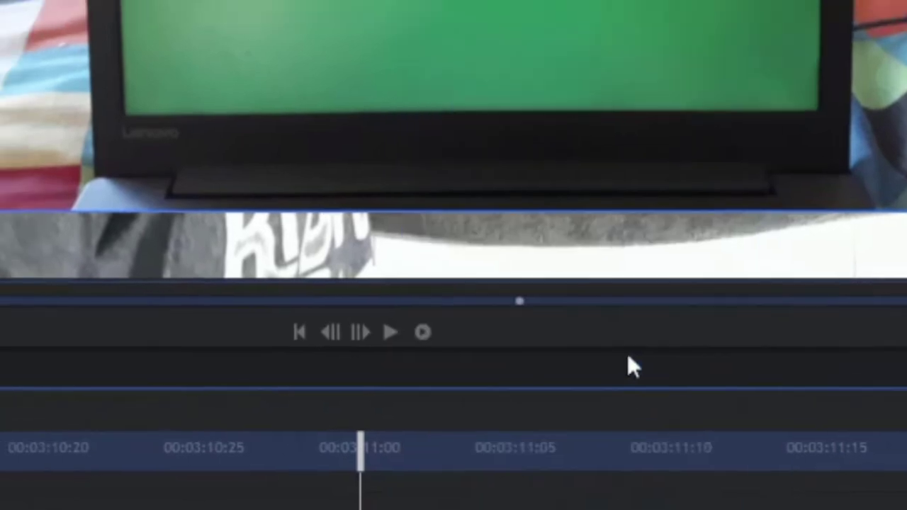
pyautogui.click(570, 286)
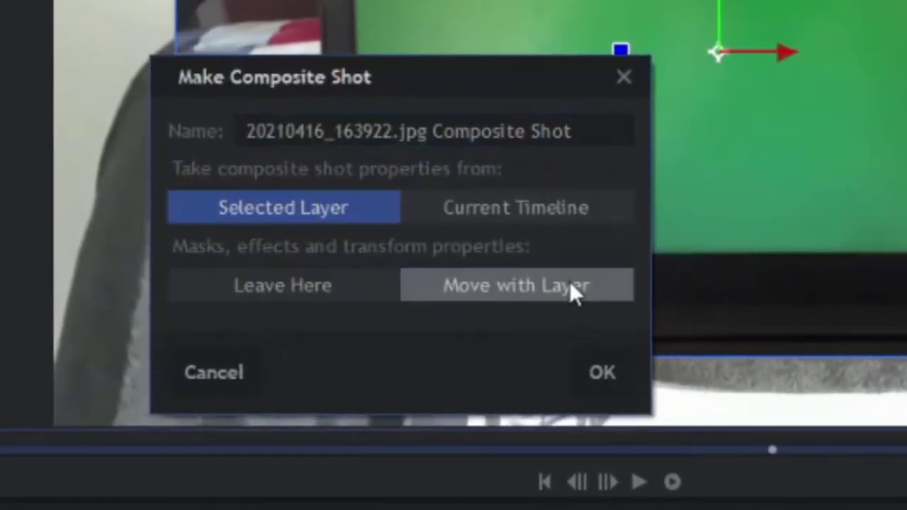
pyautogui.click(597, 372)
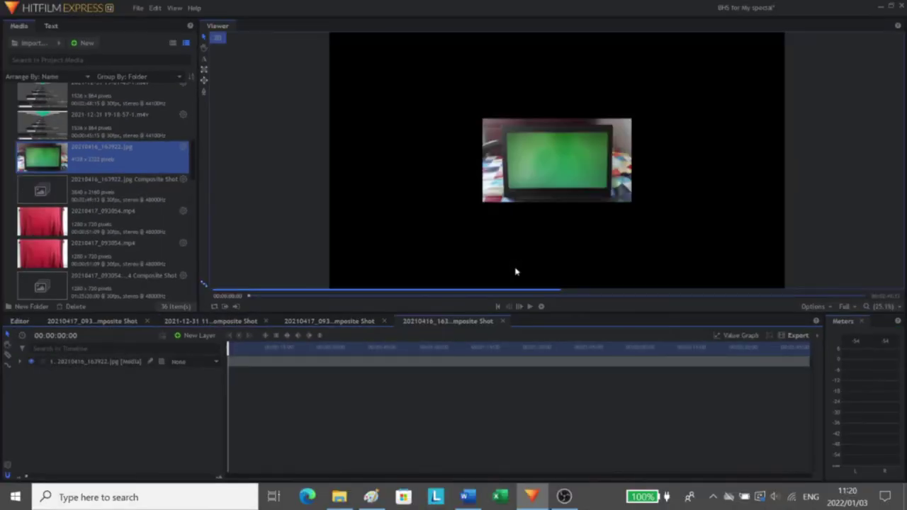
# - Fit the laptop photo to the composite shot's frame and enlarge it slightly beyond the frame edges
pyautogui.rightClick(434, 361)
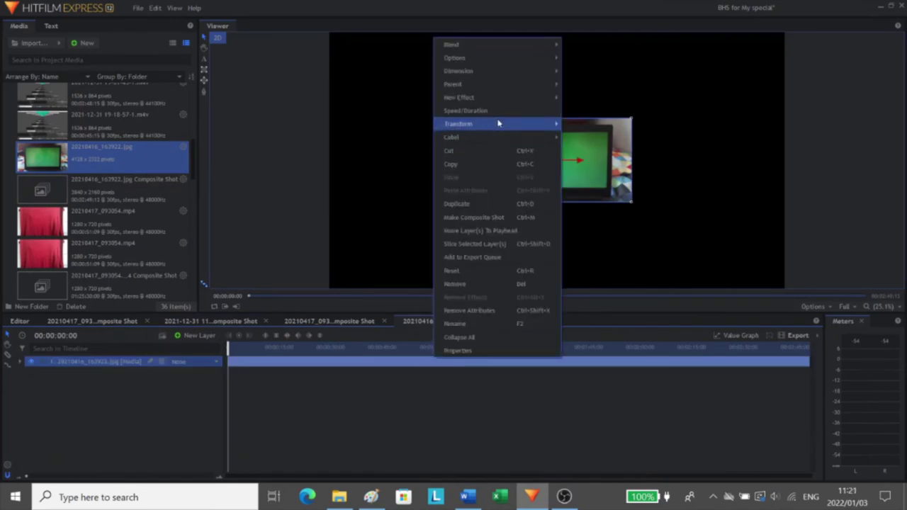
pyautogui.moveTo(498, 124)
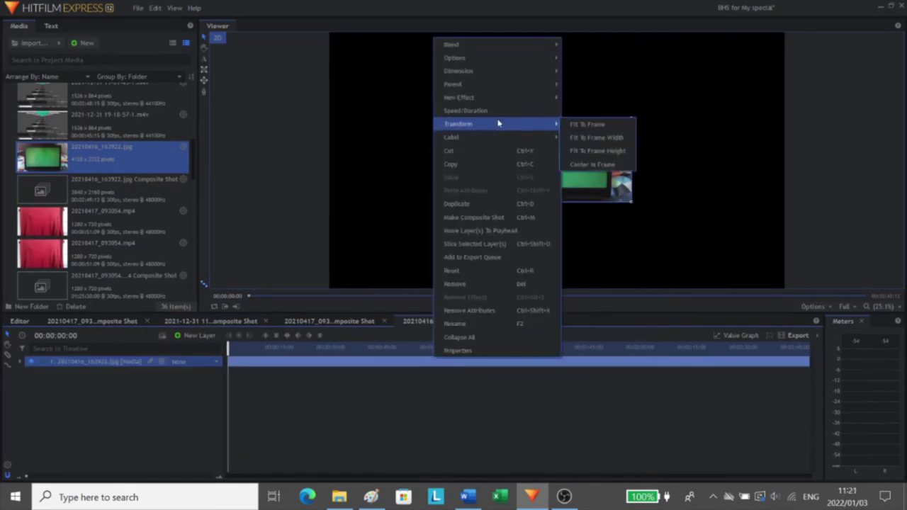
pyautogui.click(584, 126)
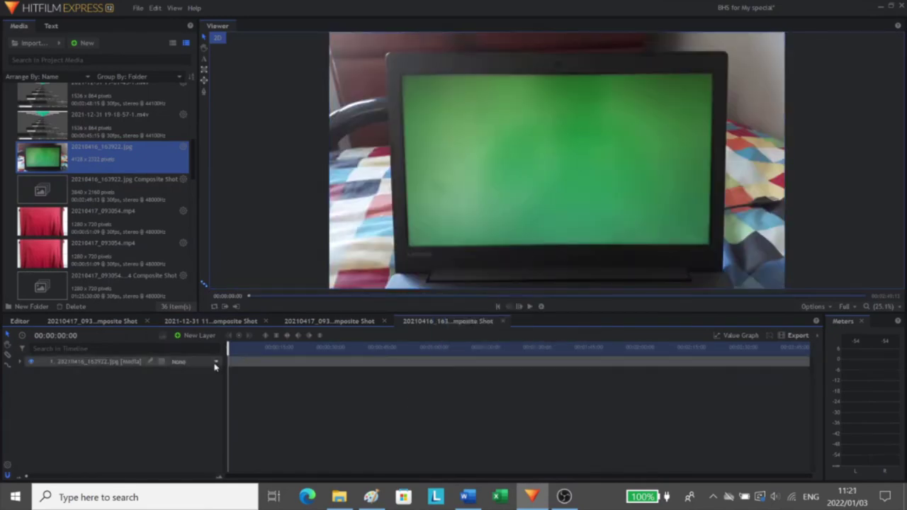
pyautogui.click(254, 362)
pyautogui.scroll(-3, 416, 170)
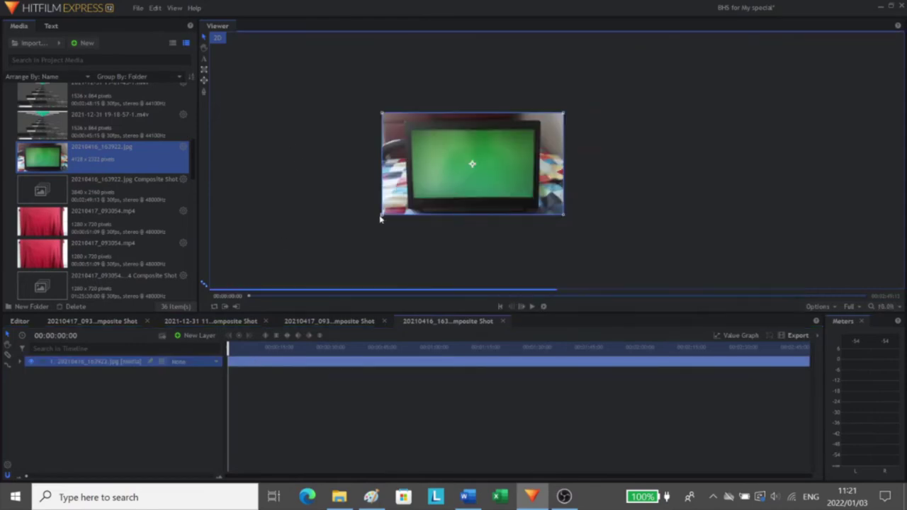
pyautogui.moveTo(374, 222); pyautogui.dragTo(373, 223)
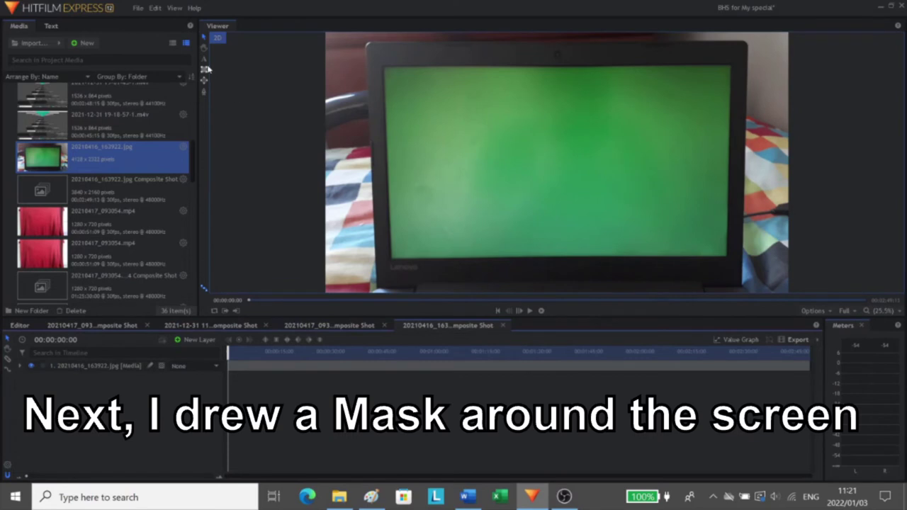
# - Start a freehand mask on the laptop photo with one point on each side of the lid's upper-left corner
pyautogui.scroll(6, 367, 62)
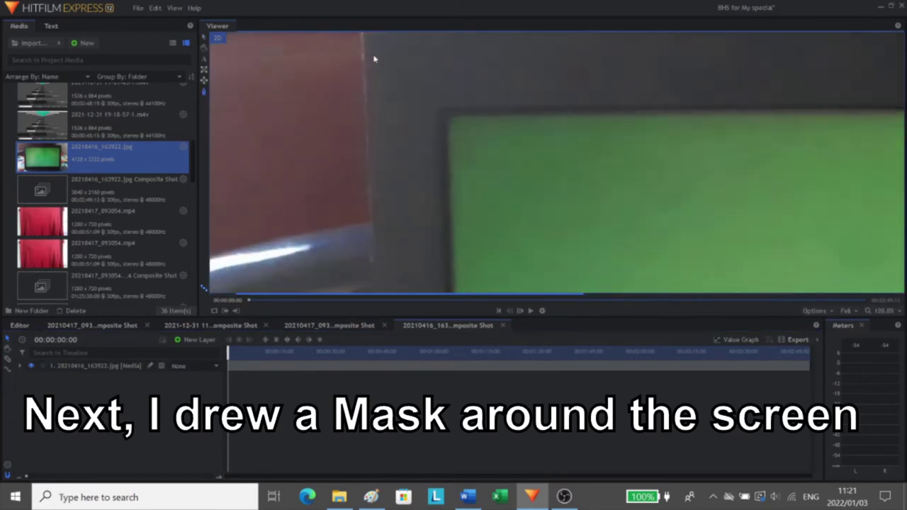
pyautogui.moveTo(370, 92); pyautogui.dragTo(363, 148)
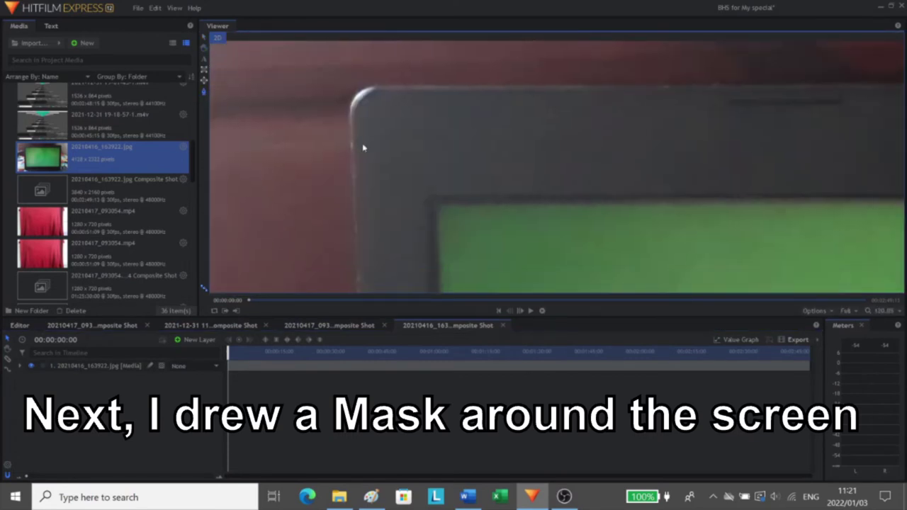
pyautogui.click(354, 187)
pyautogui.click(423, 90)
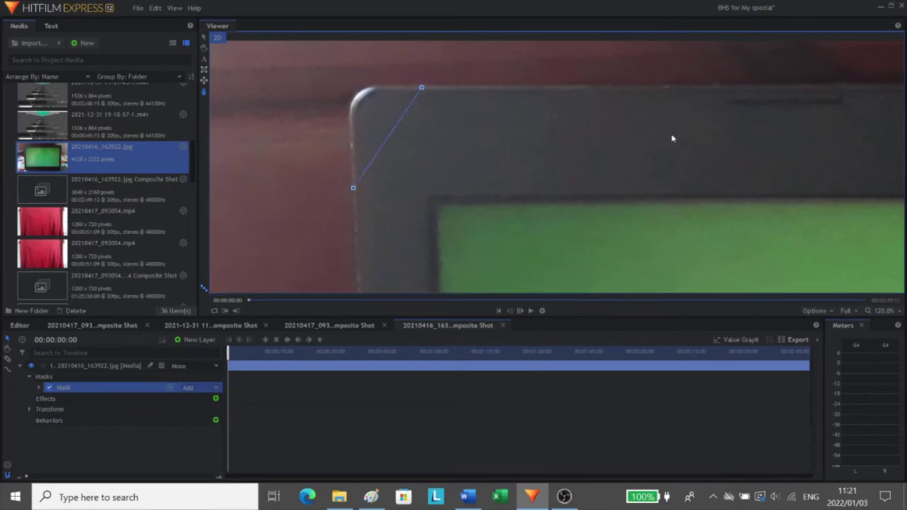
# - Continue the mask along the lid's upper edge with two points around its upper-right corner
pyautogui.moveTo(663, 137); pyautogui.dragTo(227, 134)
pyautogui.moveTo(897, 137); pyautogui.dragTo(823, 111)
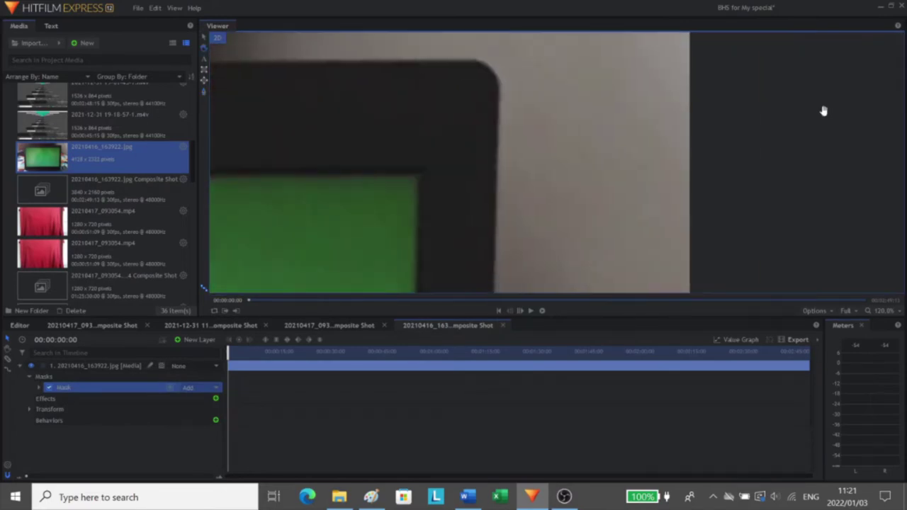
pyautogui.scroll(1, 490, 115)
pyautogui.moveTo(419, 92); pyautogui.dragTo(456, 131)
pyautogui.click(402, 90)
pyautogui.click(531, 192)
pyautogui.scroll(-4, 560, 212)
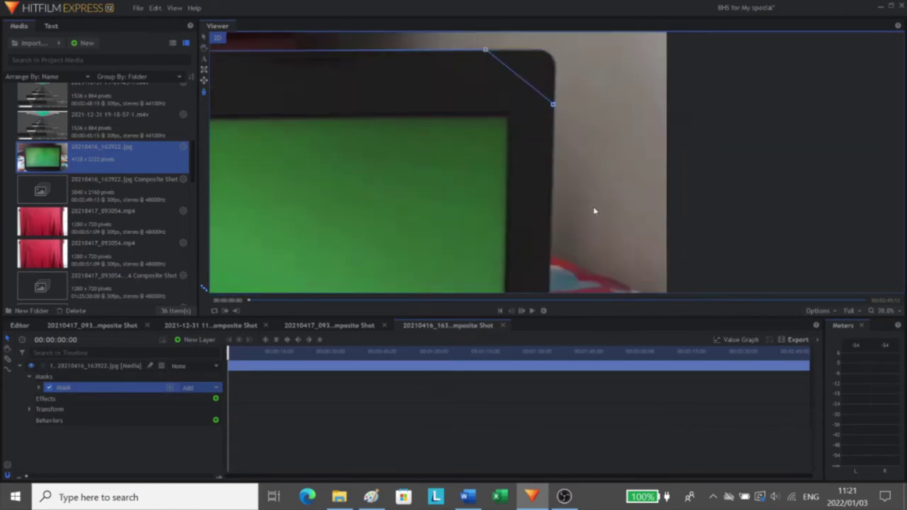
# - Extend the mask down the lid's right side with two points around its lower-right corner
pyautogui.moveTo(567, 282); pyautogui.dragTo(598, 62)
pyautogui.moveTo(588, 214); pyautogui.dragTo(596, 93)
pyautogui.moveTo(595, 196); pyautogui.dragTo(603, 157)
pyautogui.click(588, 177)
pyautogui.click(545, 215)
# - Carry the mask along the screen's lower bezel with two points around its lower-left corner
pyautogui.moveTo(545, 214); pyautogui.dragTo(906, 207)
pyautogui.scroll(-4, 367, 244)
pyautogui.moveTo(379, 207); pyautogui.dragTo(518, 204)
pyautogui.scroll(6, 377, 224)
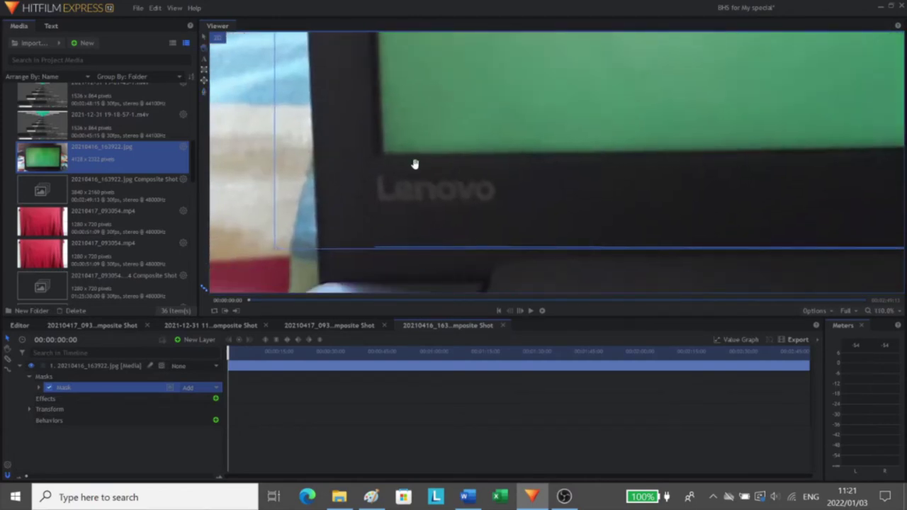
pyautogui.click(374, 249)
pyautogui.click(315, 198)
# - Close the laptop mask at its starting point near the upper-left corner
pyautogui.moveTo(345, 168); pyautogui.dragTo(353, 472)
pyautogui.moveTo(395, 203); pyautogui.dragTo(383, 425)
pyautogui.moveTo(379, 217); pyautogui.dragTo(370, 327)
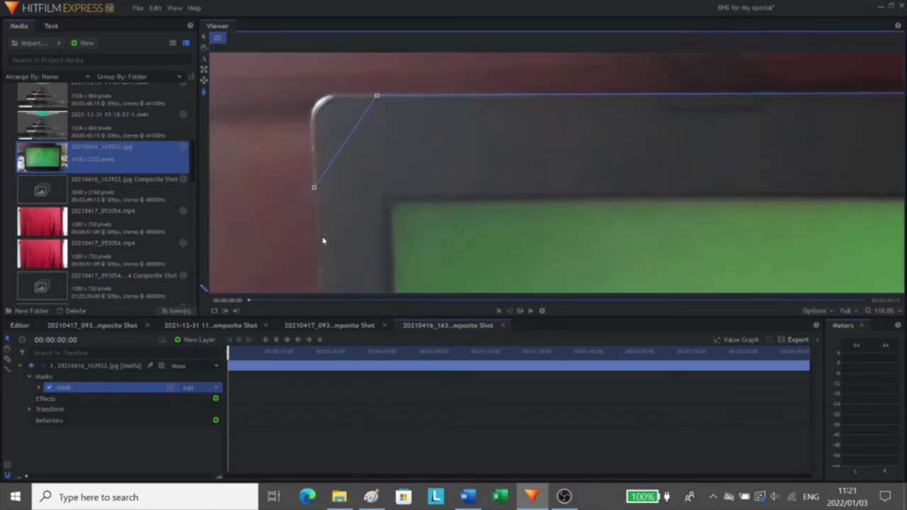
pyautogui.scroll(-8, 379, 135)
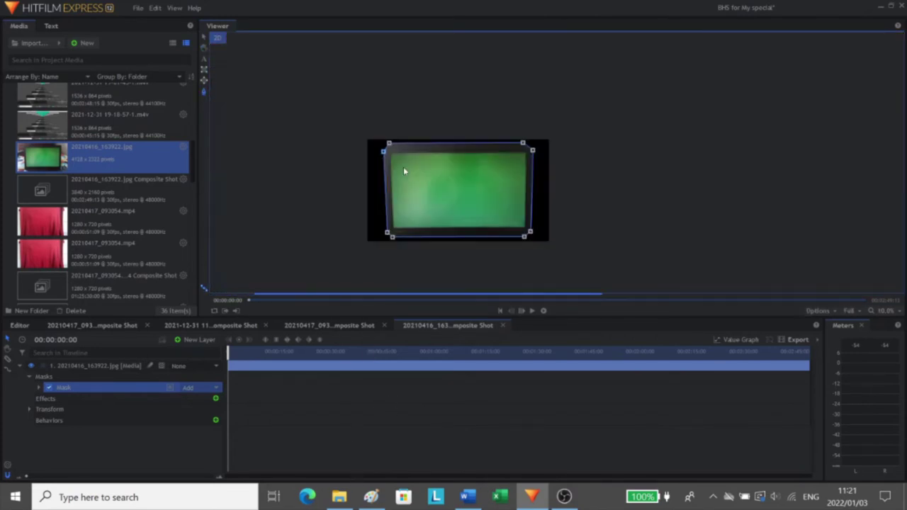
# - Select all points of the laptop mask and convert them to Unlocked Curve(s)
pyautogui.scroll(2, 404, 170)
pyautogui.scroll(-1, 460, 170)
pyautogui.moveTo(717, 38); pyautogui.dragTo(261, 307)
pyautogui.rightClick(343, 74)
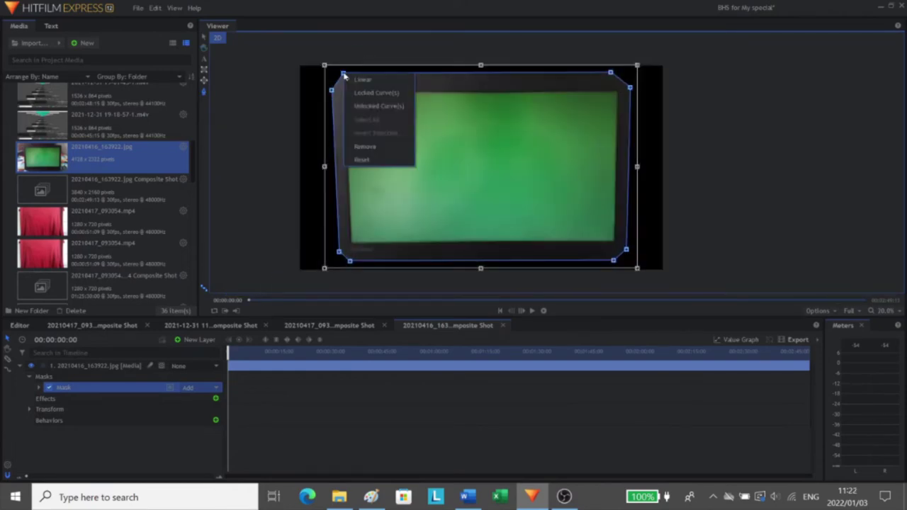
pyautogui.click(379, 105)
# - Lower the curve handle of the mask's upper-left corner point so the mask follows the lid's upper edge
pyautogui.scroll(4, 370, 105)
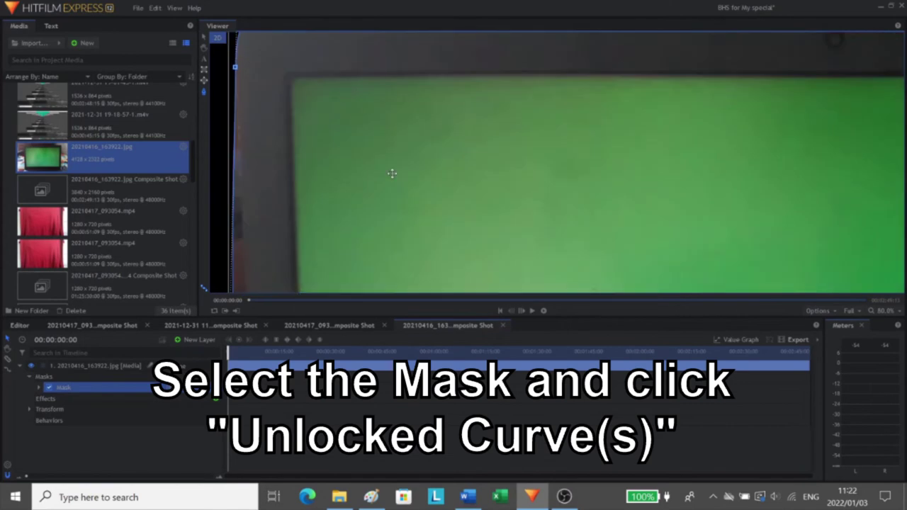
pyautogui.click(203, 48)
pyautogui.moveTo(209, 38); pyautogui.dragTo(368, 179)
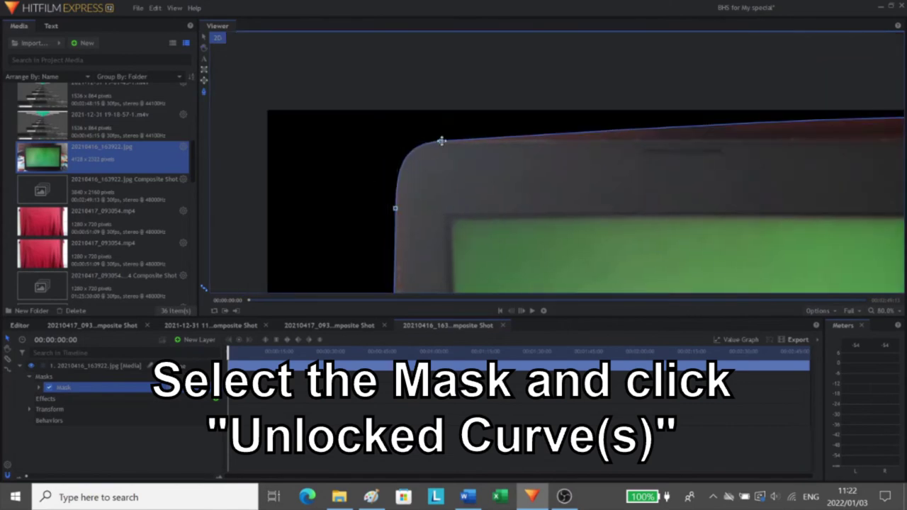
pyautogui.click(441, 141)
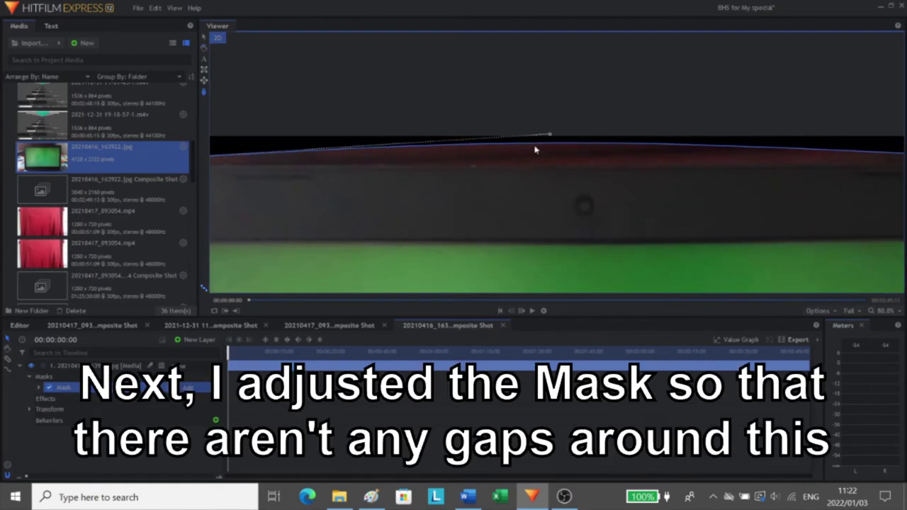
pyautogui.moveTo(537, 148); pyautogui.dragTo(561, 170)
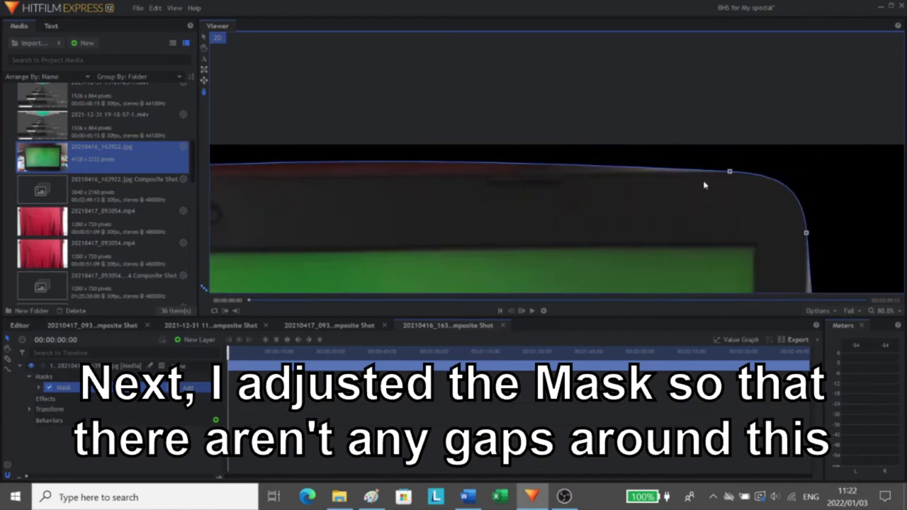
# - Undo the latest edits and lower the upper-right corner point's curve handle to flatten the mask along the lid's upper edge
pyautogui.click(729, 173)
pyautogui.hotkey('ctrl', 'z')
pyautogui.hotkey('ctrl', 'z')
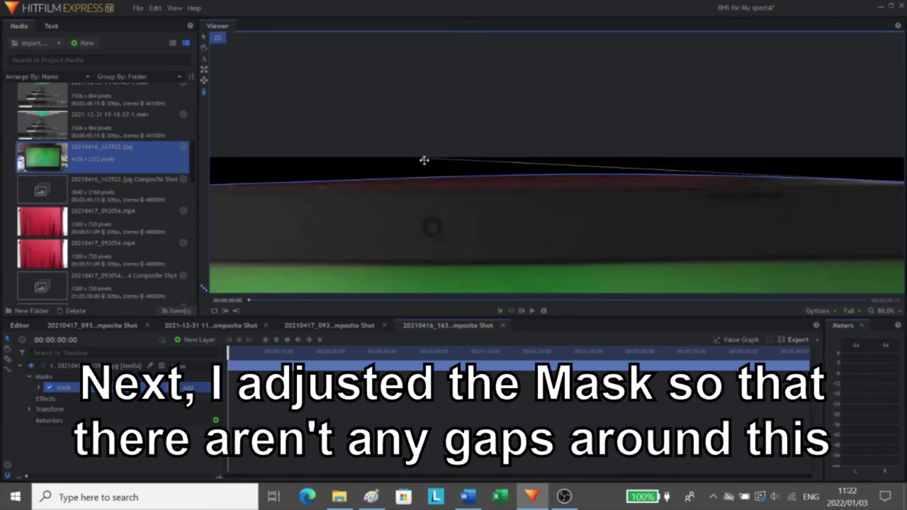
pyautogui.moveTo(424, 161); pyautogui.dragTo(423, 189)
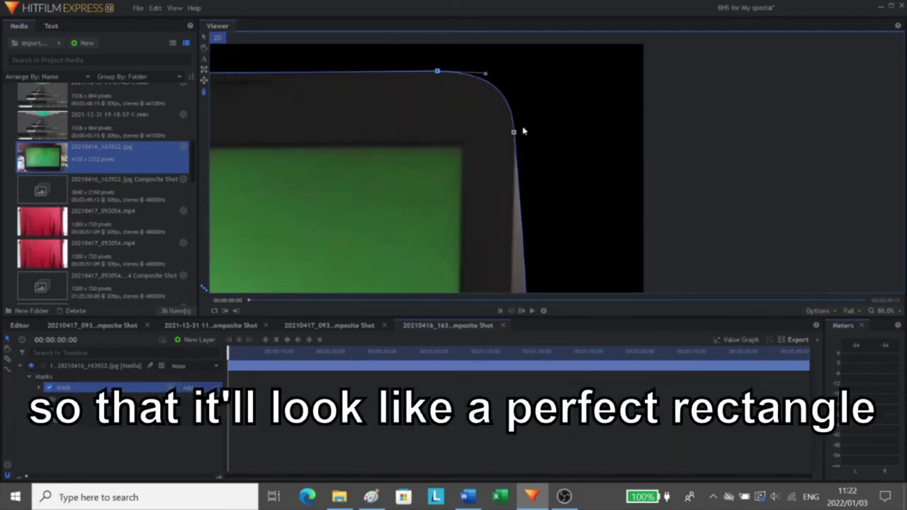
# - Fit the mask to the lid's sides and lower edge by adjusting the corner points and curve handles, and re-enable it
pyautogui.click(513, 131)
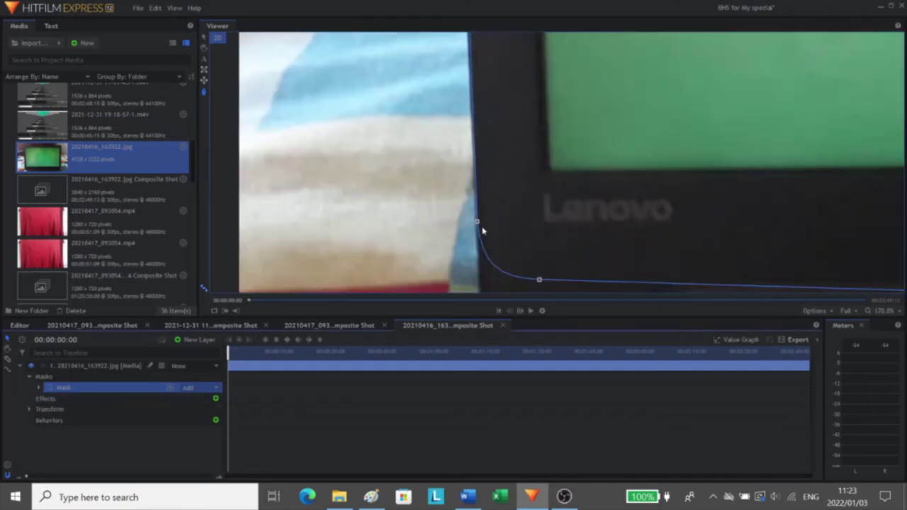
pyautogui.moveTo(482, 228); pyautogui.dragTo(475, 213)
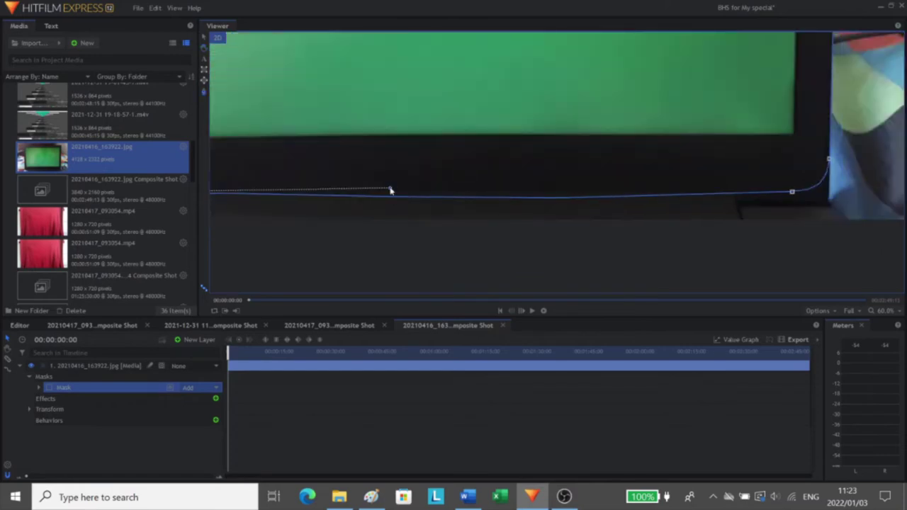
pyautogui.click(791, 191)
pyautogui.moveTo(405, 211); pyautogui.dragTo(401, 191)
pyautogui.click(48, 388)
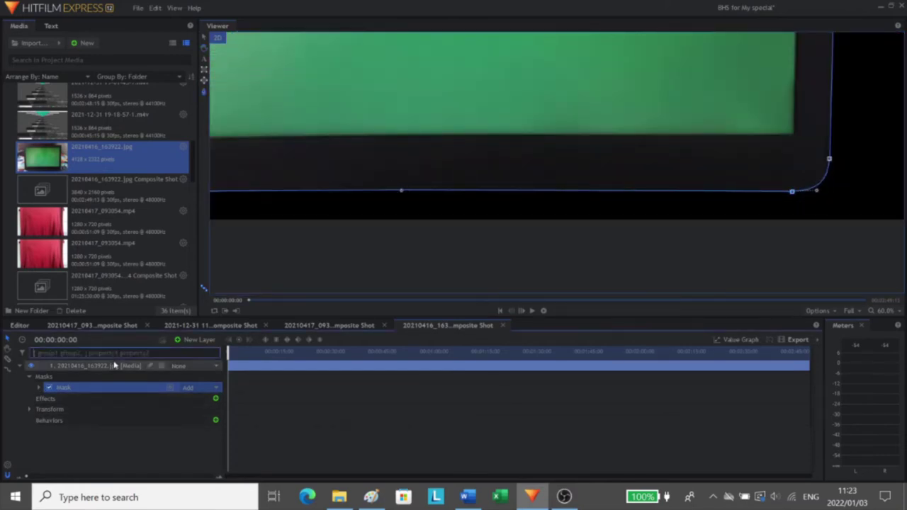
# - Check the whole masked laptop and nudge the mask point above the lower-left rounded corner slightly inward
pyautogui.click(323, 443)
pyautogui.scroll(-3, 439, 221)
pyautogui.moveTo(440, 222); pyautogui.dragTo(462, 224)
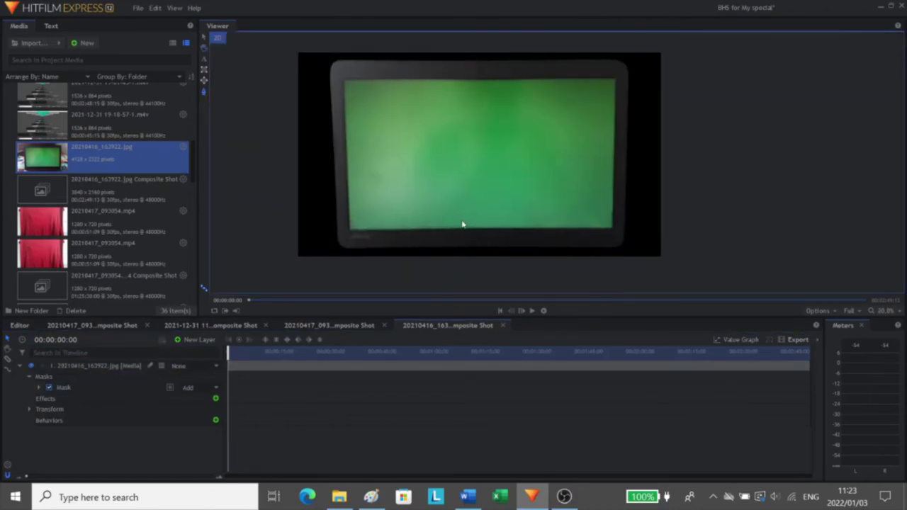
pyautogui.scroll(2, 474, 217)
pyautogui.click(182, 387)
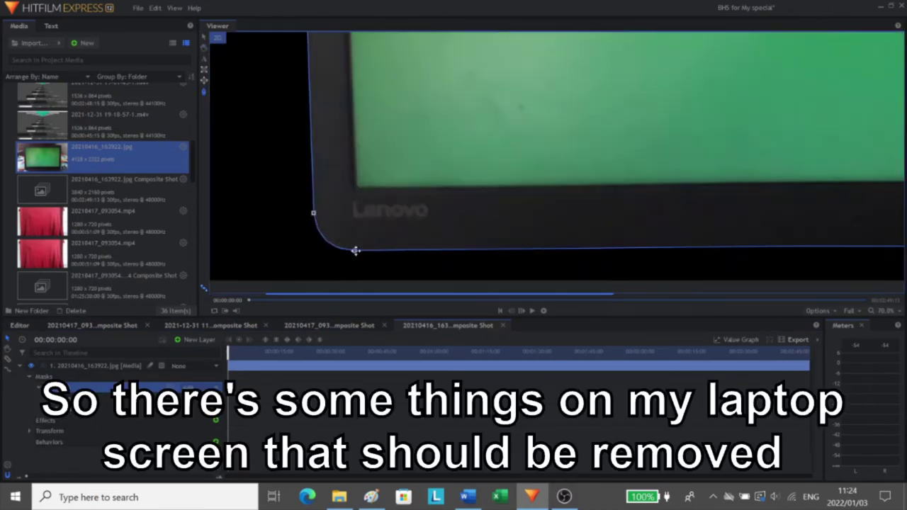
pyautogui.click(314, 213)
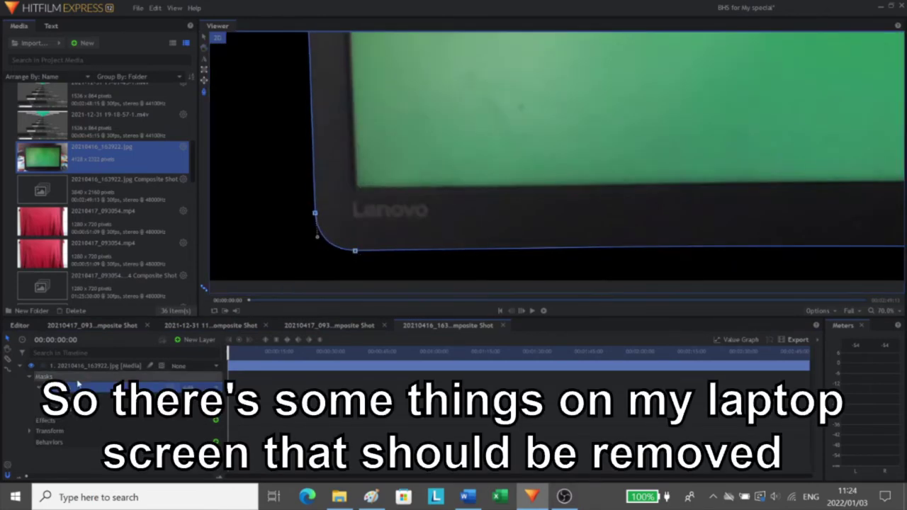
# - Collapse the laptop photo layer and duplicate it
pyautogui.click(19, 366)
pyautogui.click(63, 366)
pyautogui.click(112, 407)
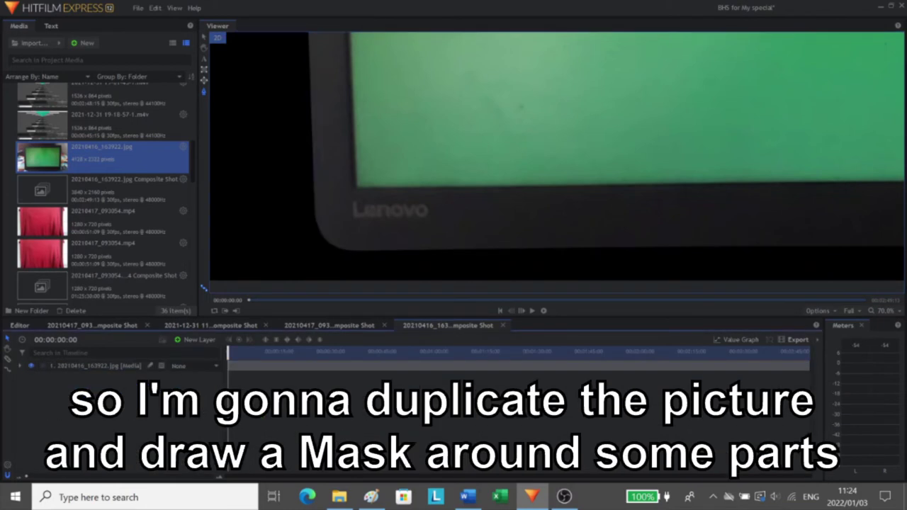
pyautogui.click(90, 366)
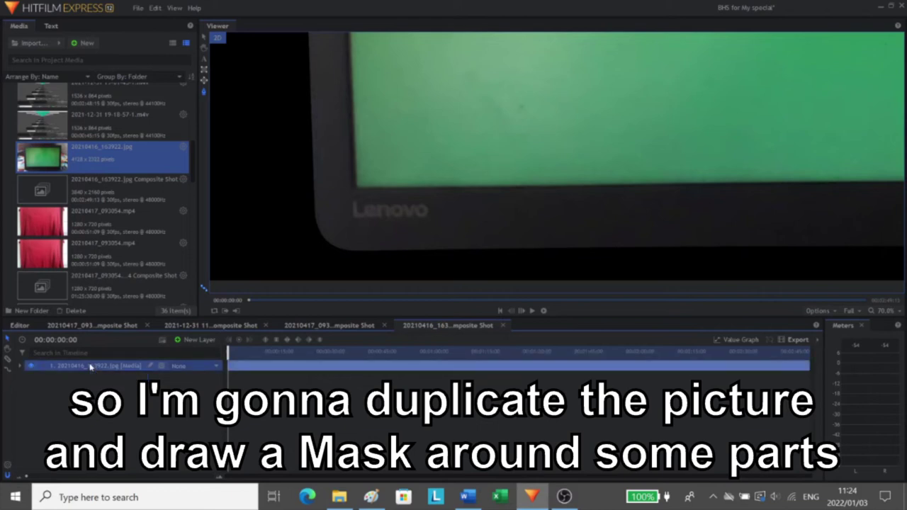
pyautogui.hotkey('ctrl', 'd')
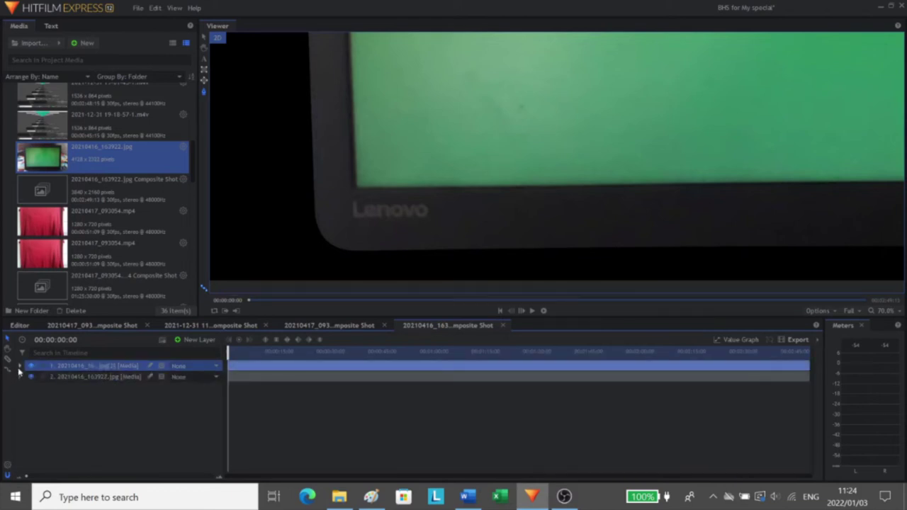
# - Delete the laptop outline mask from the duplicated photo layer
pyautogui.click(19, 366)
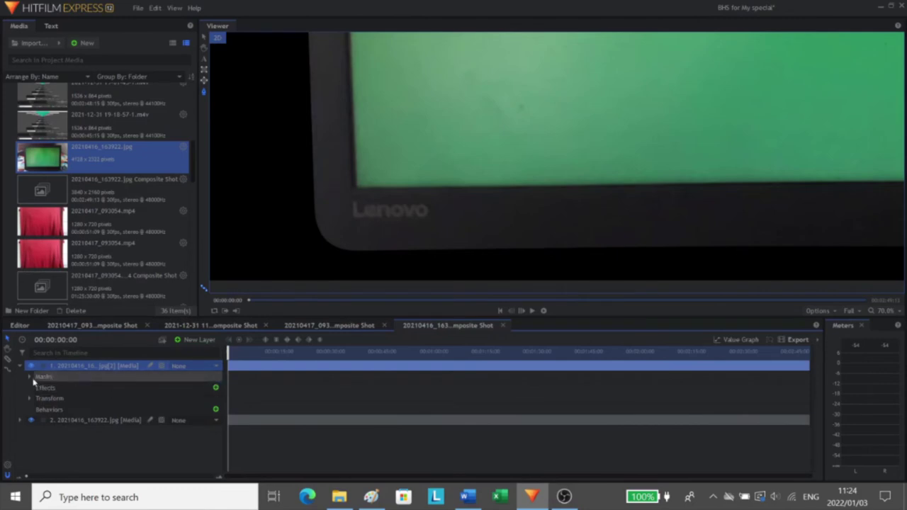
pyautogui.click(32, 378)
pyautogui.click(85, 390)
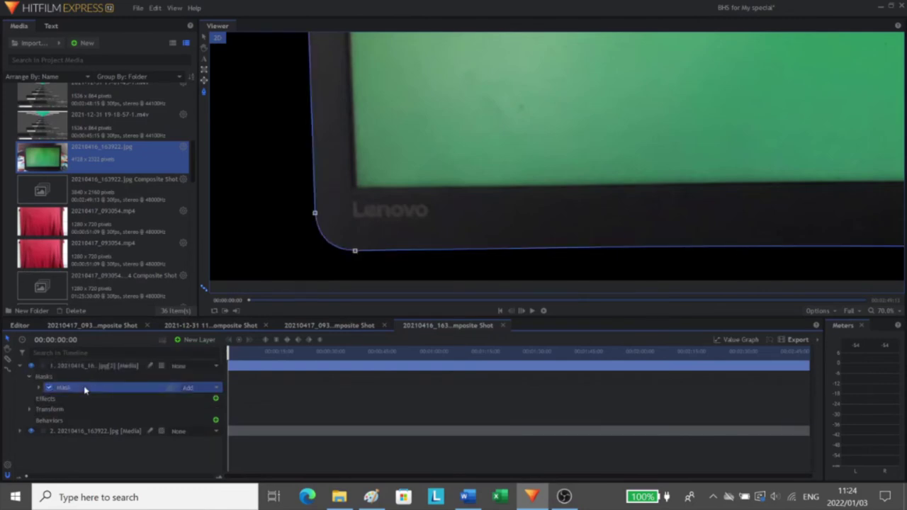
pyautogui.press('Delete')
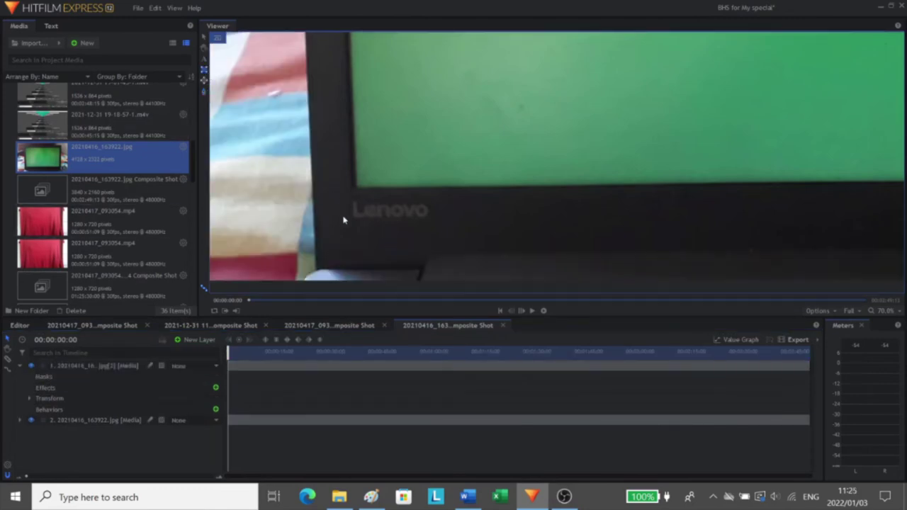
# - Draw a rectangular mask on the duplicate just below the Lenovo logo and move the patch up to cover the logo
pyautogui.click(101, 367)
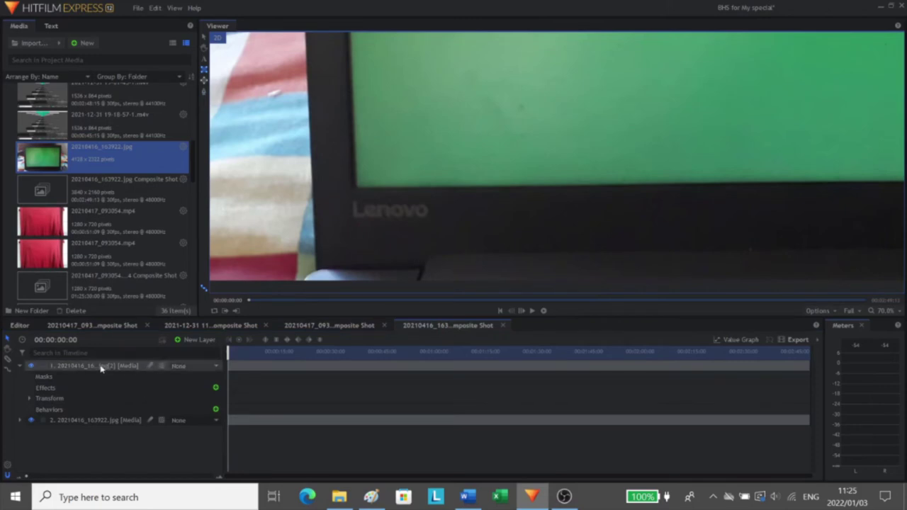
pyautogui.moveTo(347, 224); pyautogui.dragTo(439, 248)
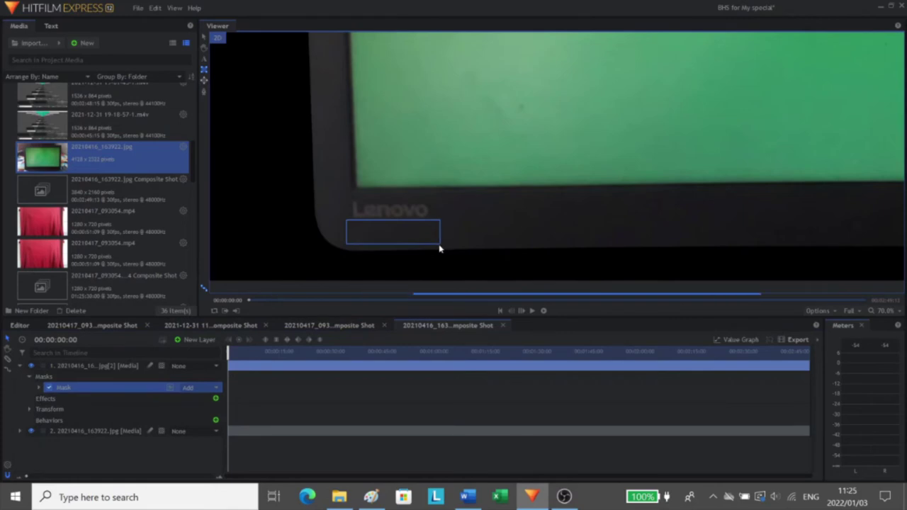
pyautogui.click(205, 39)
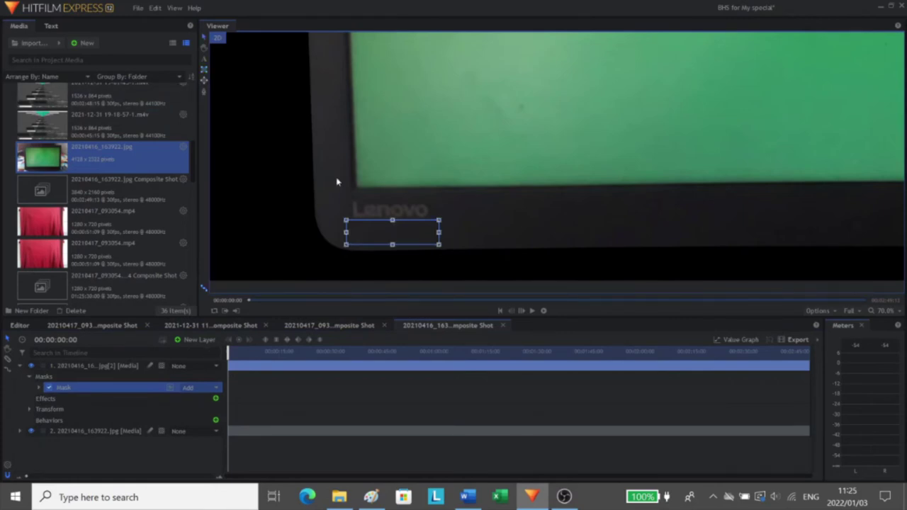
pyautogui.scroll(2, 358, 200)
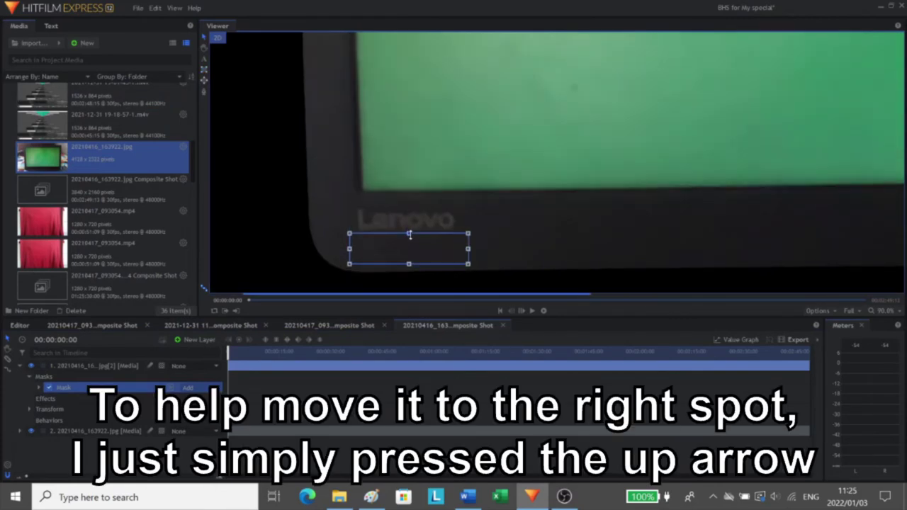
pyautogui.click(110, 367)
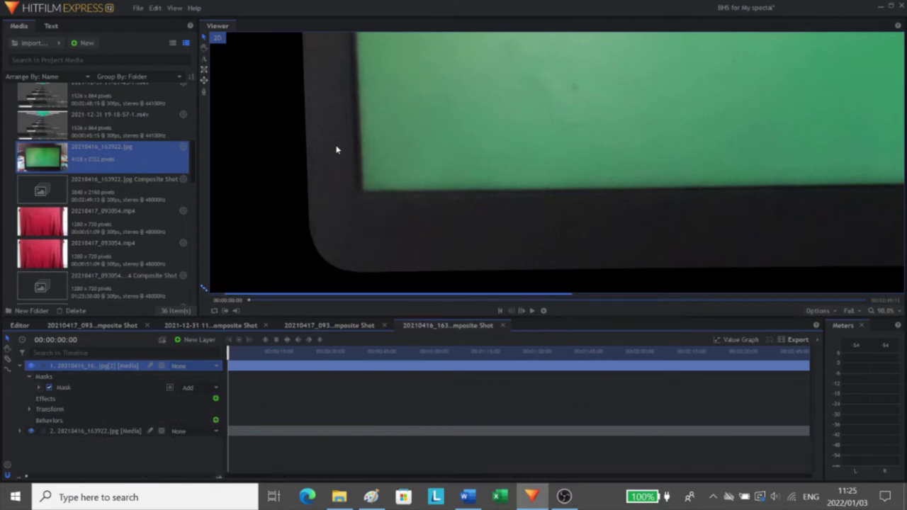
# - Duplicate the base photo layer and draw a rectangular mask on the copy just above the webcam
pyautogui.moveTo(488, 138); pyautogui.dragTo(443, 168)
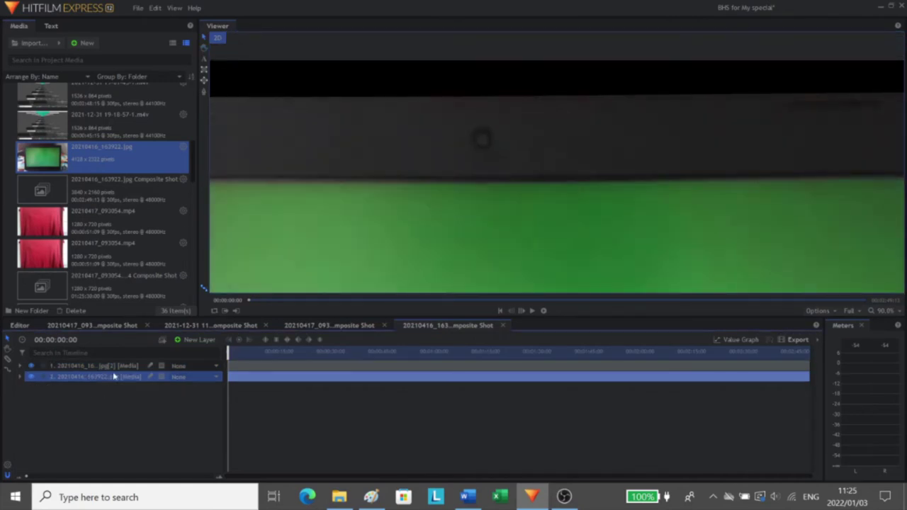
pyautogui.hotkey('ctrl', 'd')
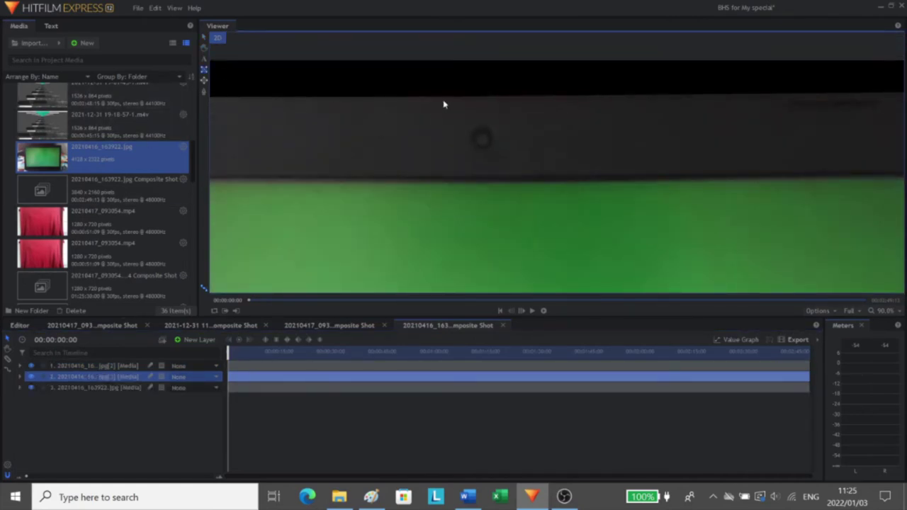
pyautogui.moveTo(442, 104); pyautogui.dragTo(526, 126)
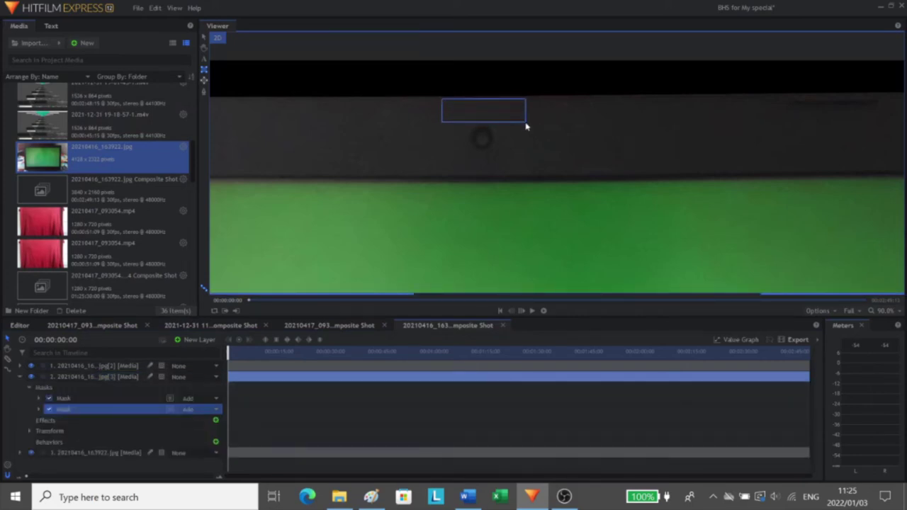
# - Delete the inherited laptop outline mask from this copy and cover the webcam with the remaining rectangular patch
pyautogui.click(66, 376)
pyautogui.click(73, 399)
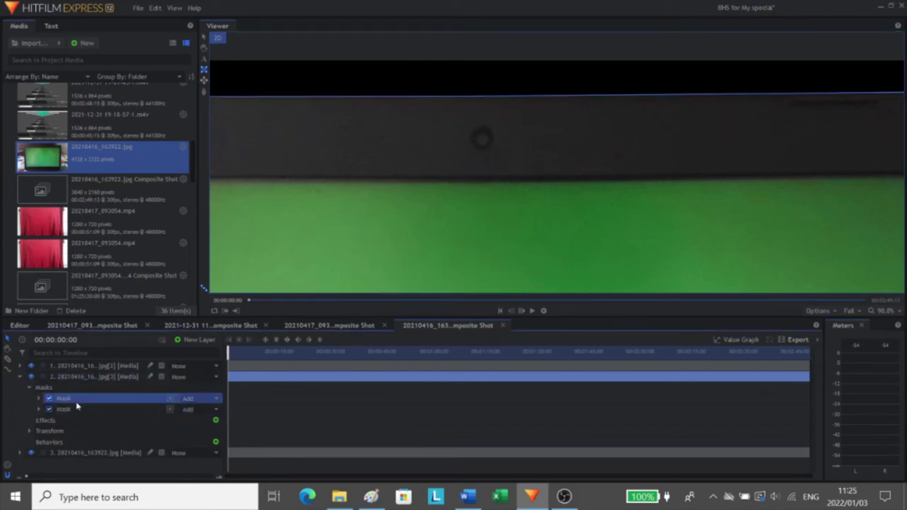
pyautogui.press('Delete')
pyautogui.click(21, 376)
# - Duplicate the webcam patch layer to make another bezel patch
pyautogui.click(78, 377)
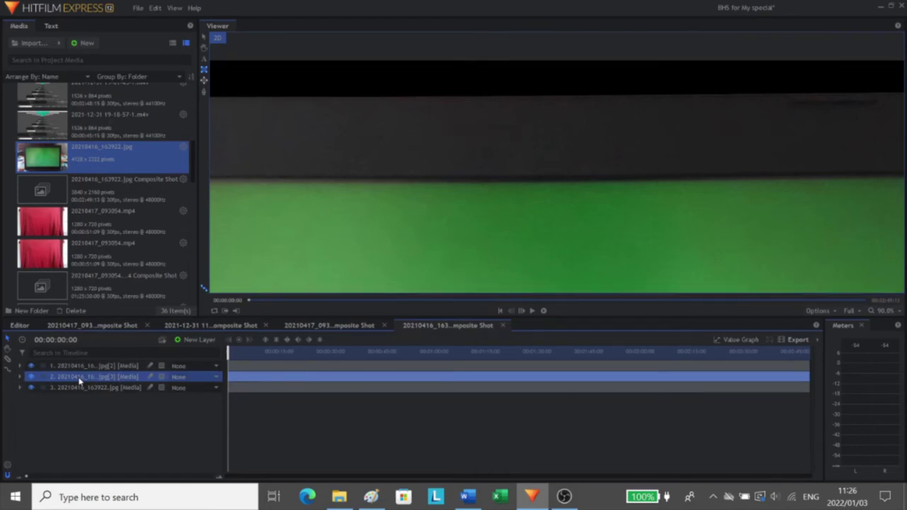
pyautogui.hotkey('ctrl', 'd')
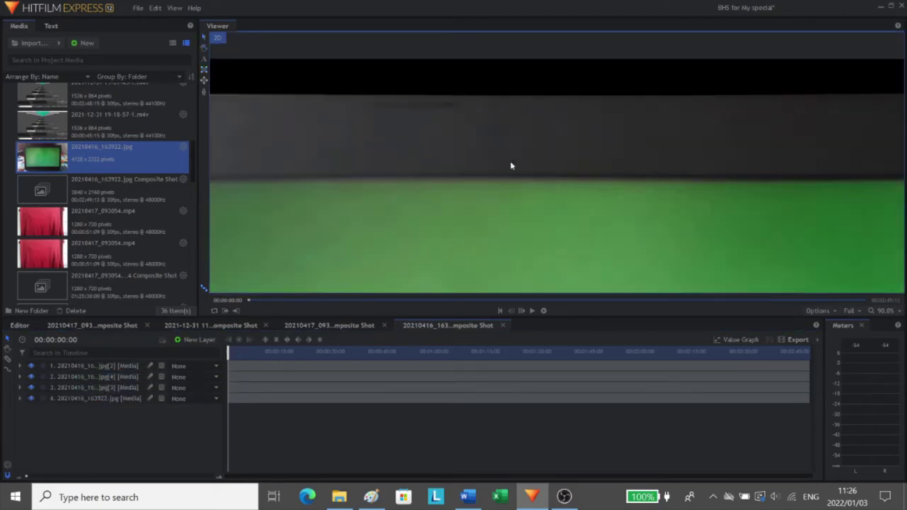
# - Set up a rectangular mask on another copy of the photo, over clean bezel below the dark mark on the upper bezel
pyautogui.click(107, 398)
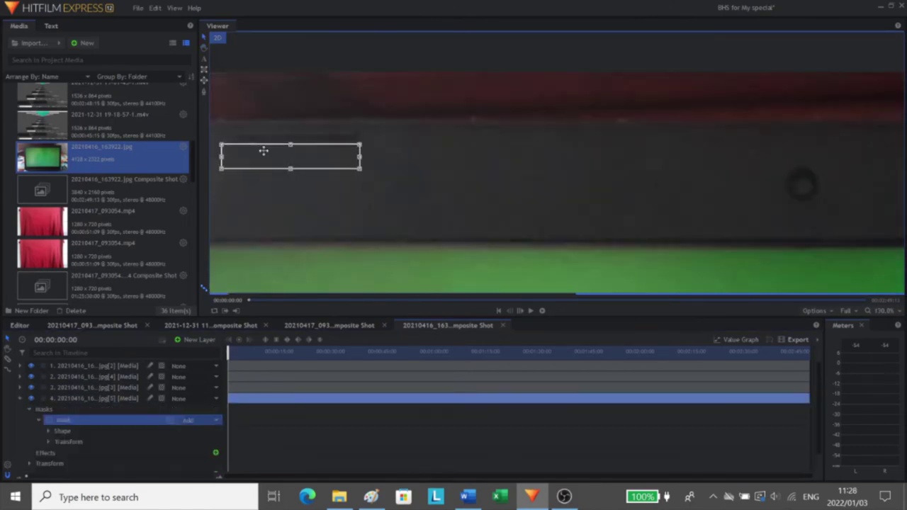
pyautogui.click(50, 421)
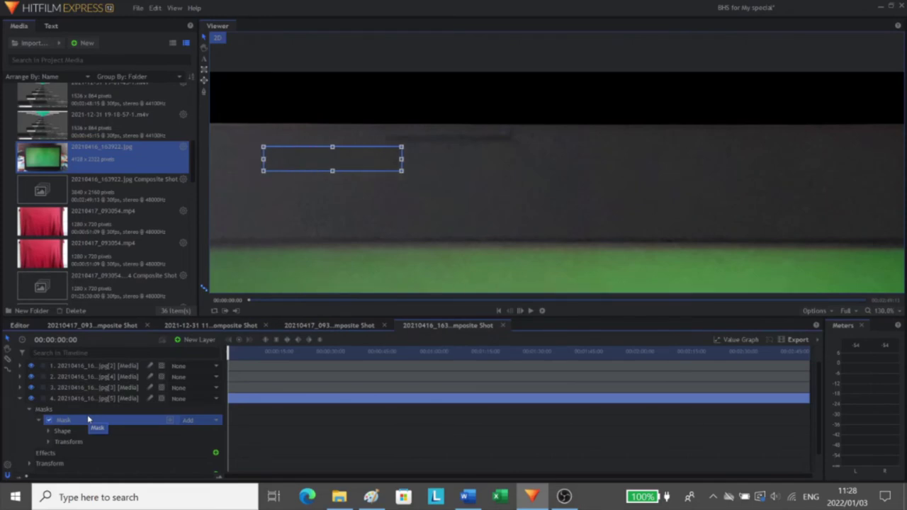
pyautogui.click(49, 422)
# - Move the rectangular patch up to the lid's upper edge and rightward over the dark mark
pyautogui.press('Up')
pyautogui.press('Up')
pyautogui.press('Up')
pyautogui.press('Up')
pyautogui.press('Up')
pyautogui.press('Up')
pyautogui.press('Up')
pyautogui.press('Up')
pyautogui.press('Up')
pyautogui.press('Up')
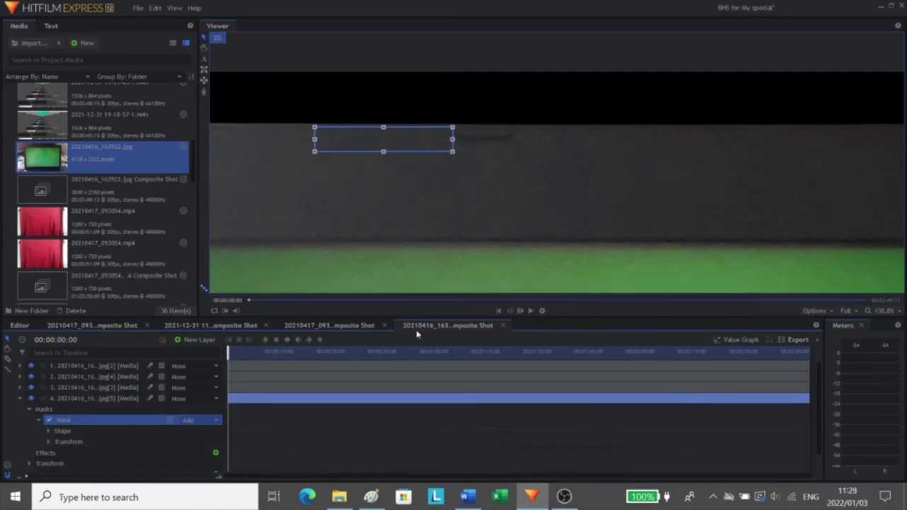
pyautogui.press('Right')
pyautogui.press('Right')
pyautogui.press('Right')
pyautogui.press('Right')
pyautogui.press('Right')
pyautogui.press('Right')
pyautogui.press('Right')
pyautogui.press('Right')
pyautogui.press('Right')
pyautogui.press('Right')
pyautogui.press('Right')
pyautogui.press('Right')
pyautogui.press('Right')
pyautogui.press('Right')
pyautogui.press('Right')
pyautogui.press('Right')
pyautogui.press('Right')
pyautogui.press('Right')
pyautogui.press('Right')
pyautogui.press('Right')
pyautogui.press('Right')
pyautogui.press('Right')
pyautogui.press('Right')
pyautogui.press('Right')
pyautogui.press('Right')
pyautogui.press('Right')
pyautogui.press('Right')
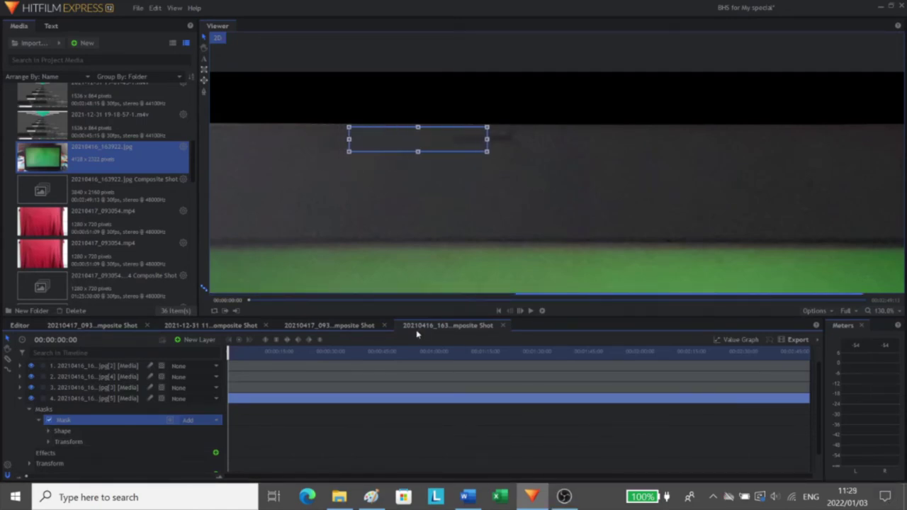
pyautogui.press('Right')
pyautogui.press('Right')
pyautogui.press('Right')
pyautogui.press('Right')
pyautogui.press('Right')
pyautogui.press('Right')
pyautogui.press('Right')
pyautogui.press('Right')
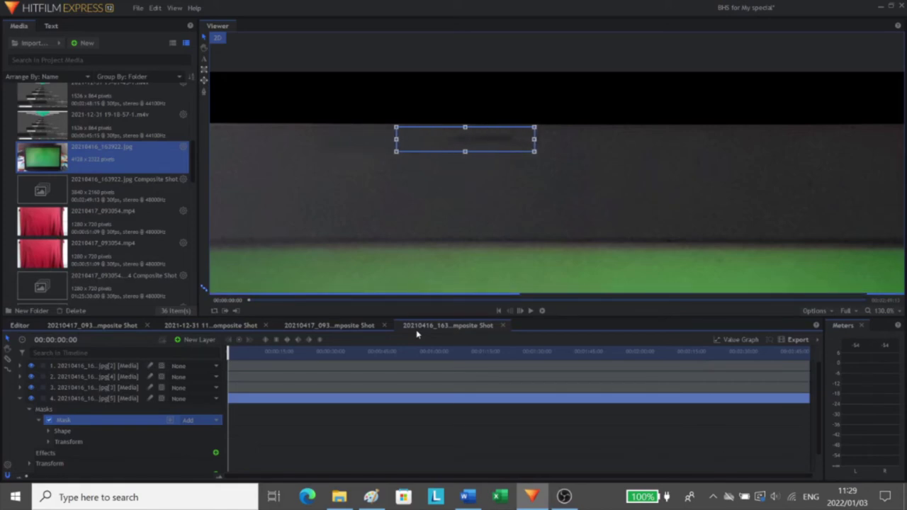
# - Nudge the upper bezel patch over the dark mark and extend its rectangular mask to the left
pyautogui.click(107, 402)
pyautogui.click(68, 423)
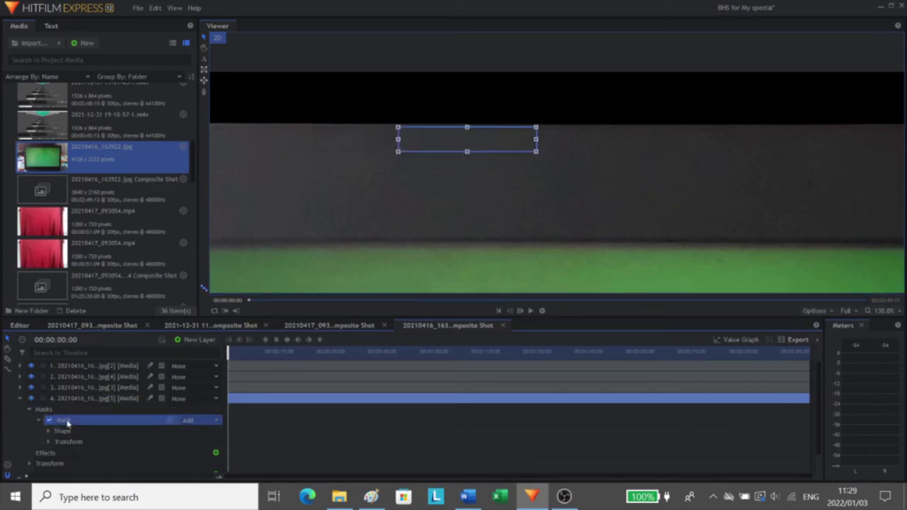
pyautogui.moveTo(396, 140); pyautogui.dragTo(369, 140)
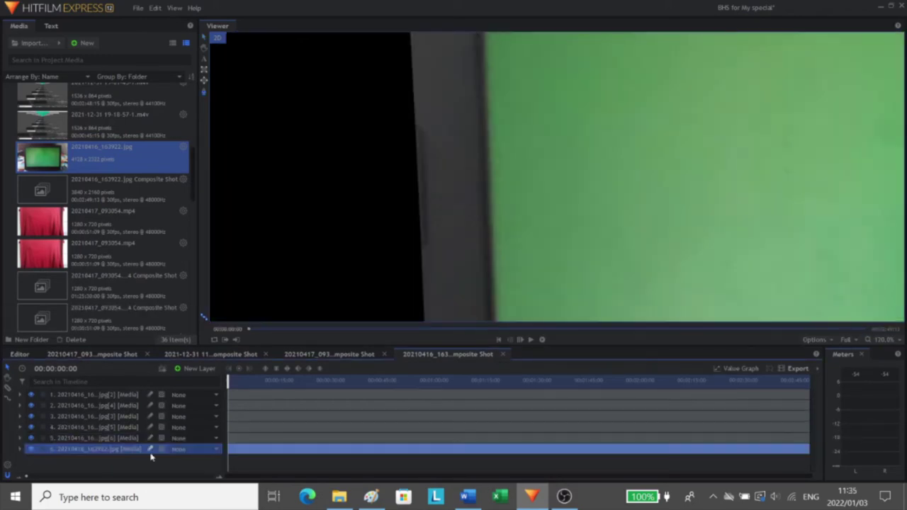
# - Duplicate the base photo layer and draw a four-point mask over clean bezel beside the dark mark on the left bezel
pyautogui.hotkey('ctrl', 'd')
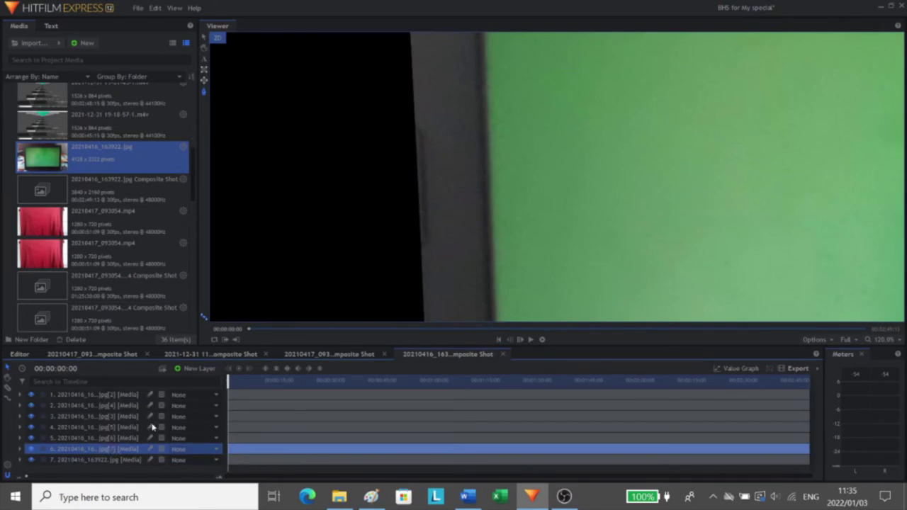
pyautogui.click(433, 126)
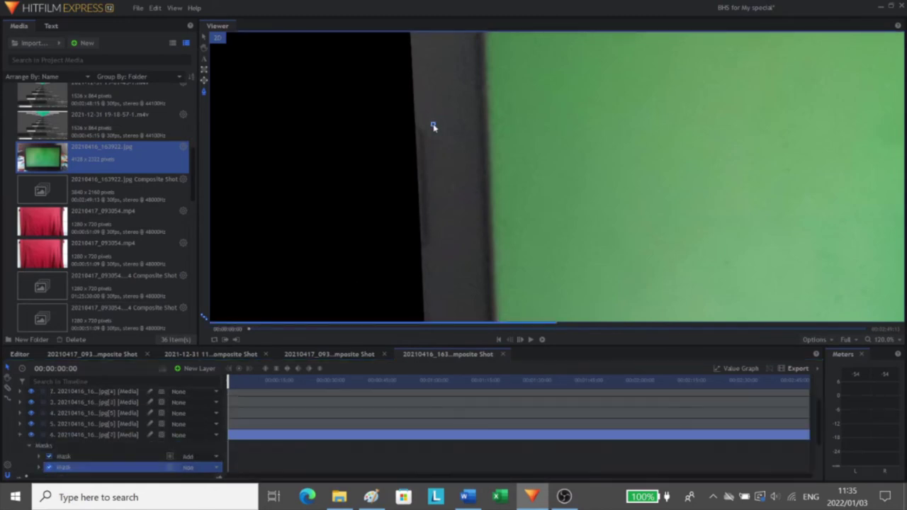
pyautogui.click(437, 250)
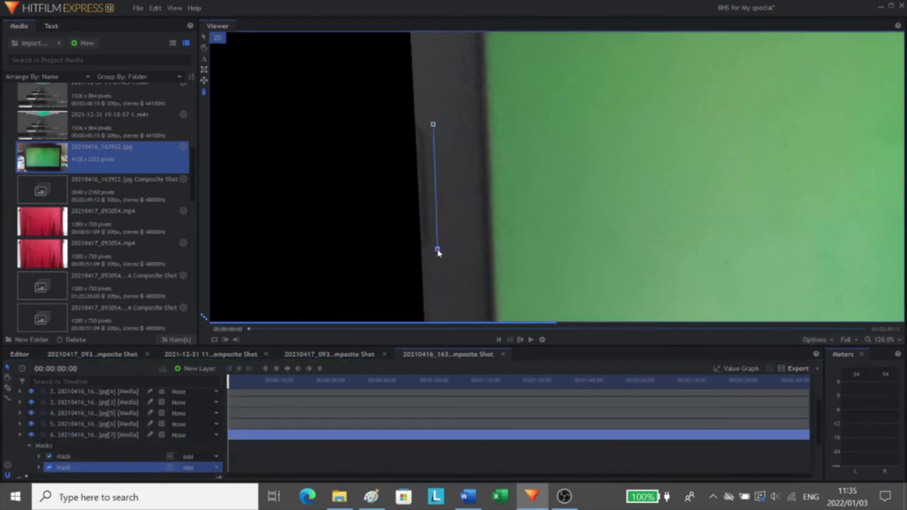
pyautogui.click(473, 249)
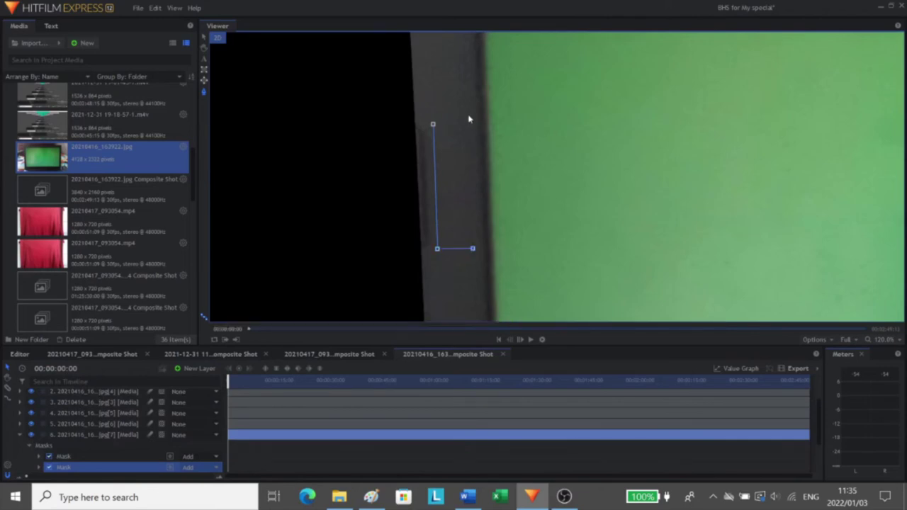
pyautogui.click(468, 114)
pyautogui.click(432, 124)
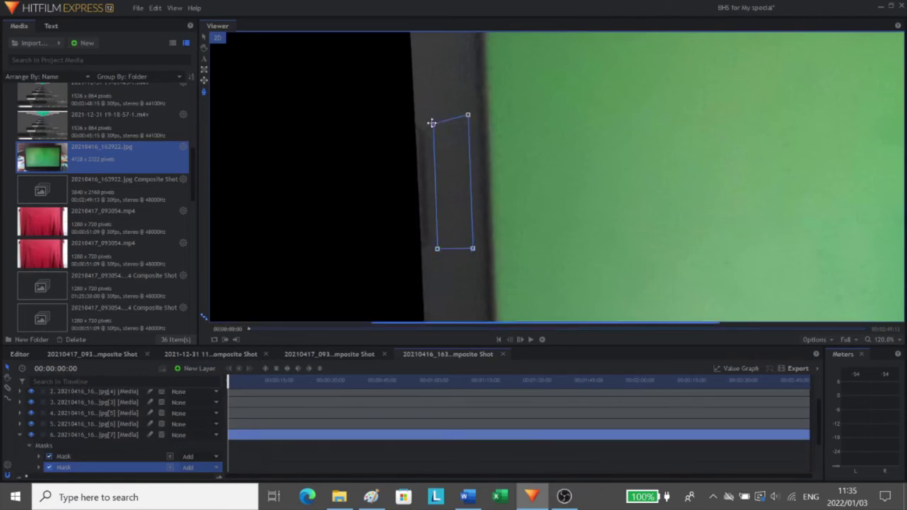
pyautogui.moveTo(431, 124); pyautogui.dragTo(431, 118)
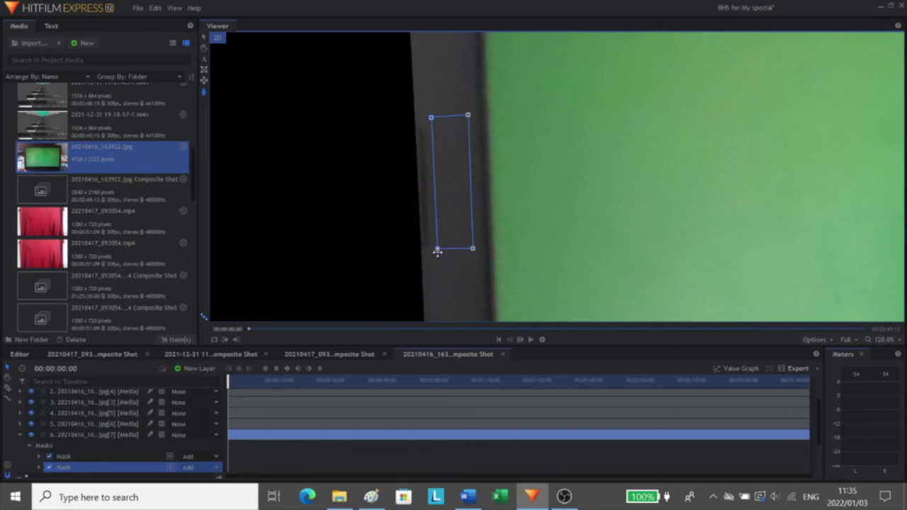
# - Delete the inherited laptop outline mask from this copy and cover the left bezel's dark mark with the remaining patch
pyautogui.click(92, 457)
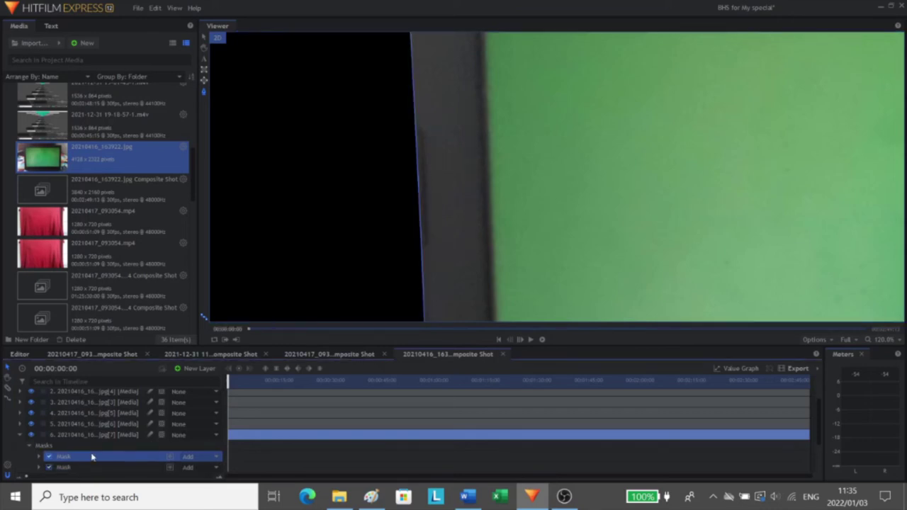
pyautogui.press('Delete')
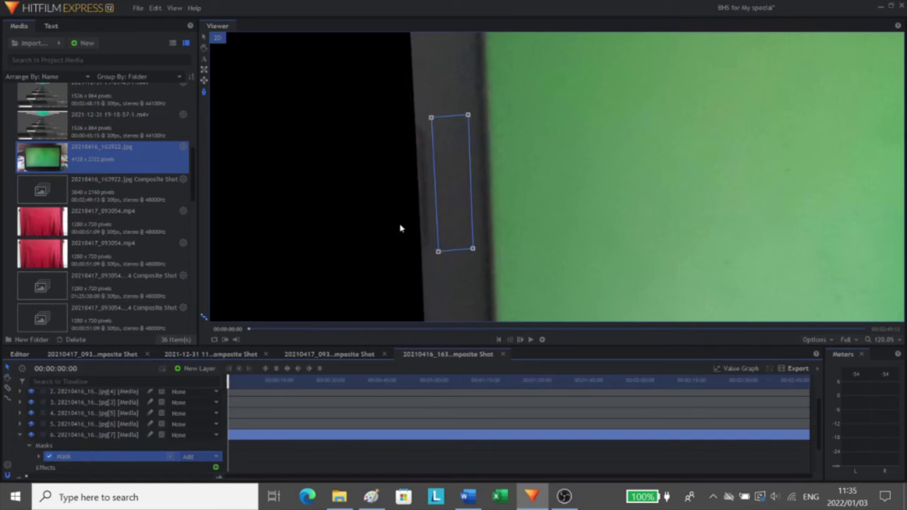
pyautogui.click(328, 187)
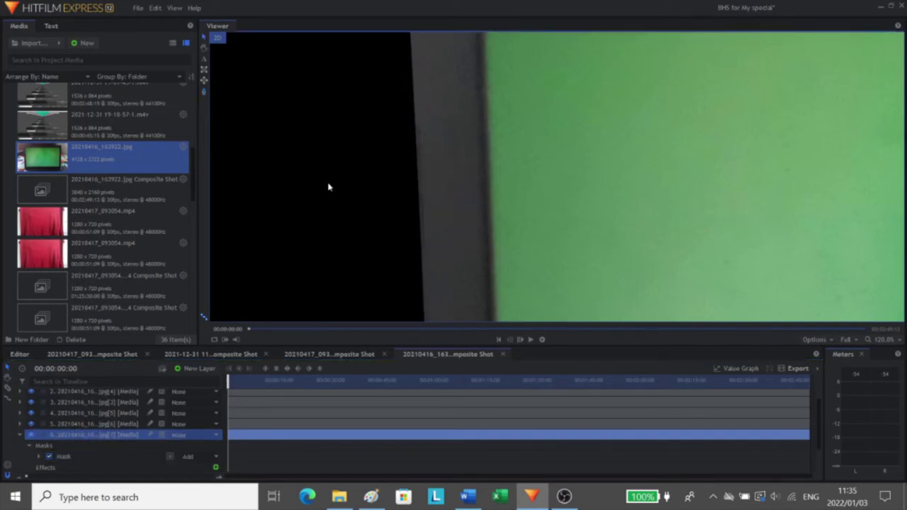
pyautogui.click(432, 202)
pyautogui.scroll(2, 375, 291)
pyautogui.scroll(1, 439, 258)
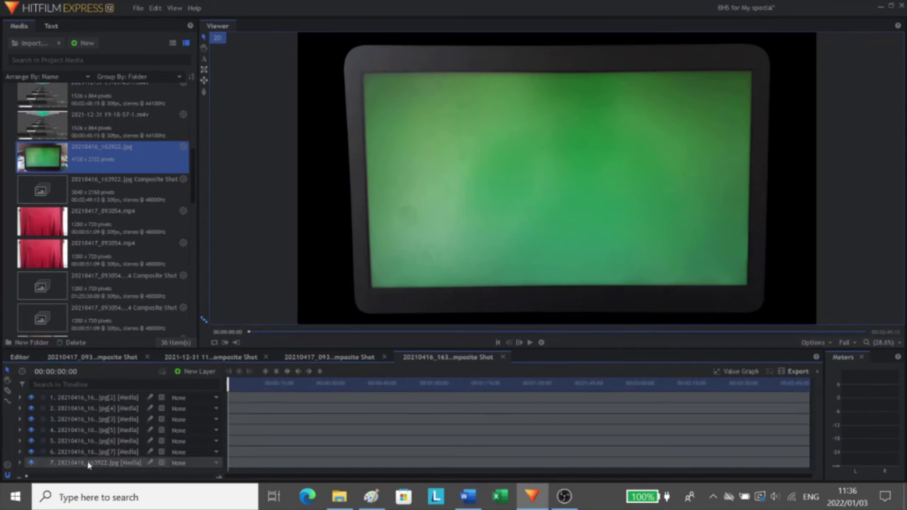
# - Apply the Color Difference Key effect to the base laptop photo layer and open its settings
pyautogui.rightClick(89, 465)
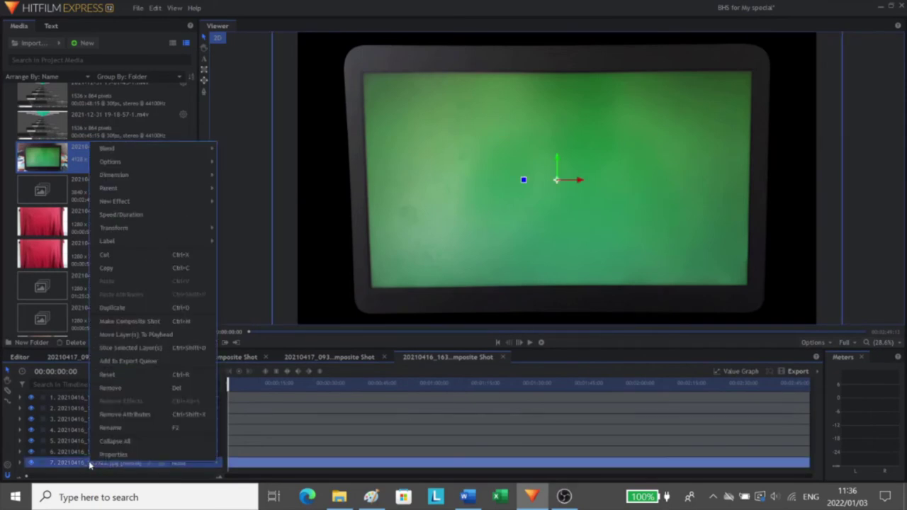
pyautogui.moveTo(138, 204)
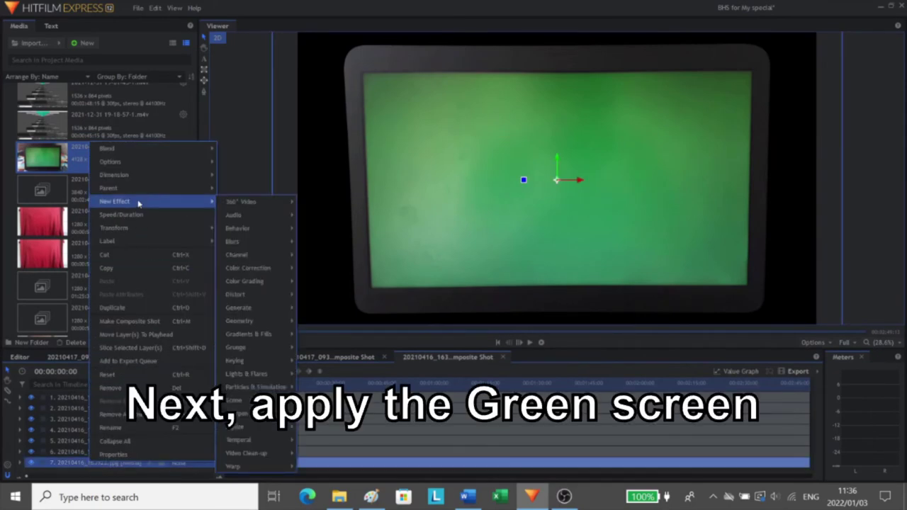
pyautogui.moveTo(260, 364)
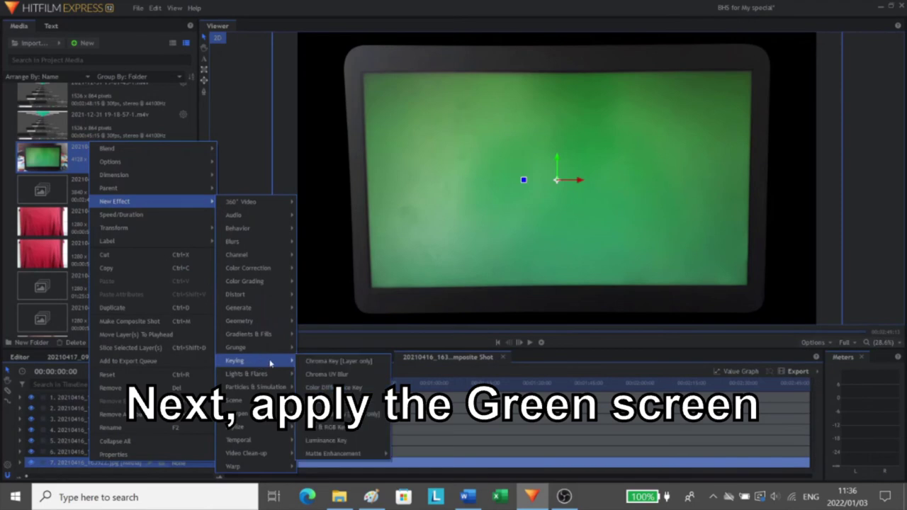
pyautogui.click(326, 389)
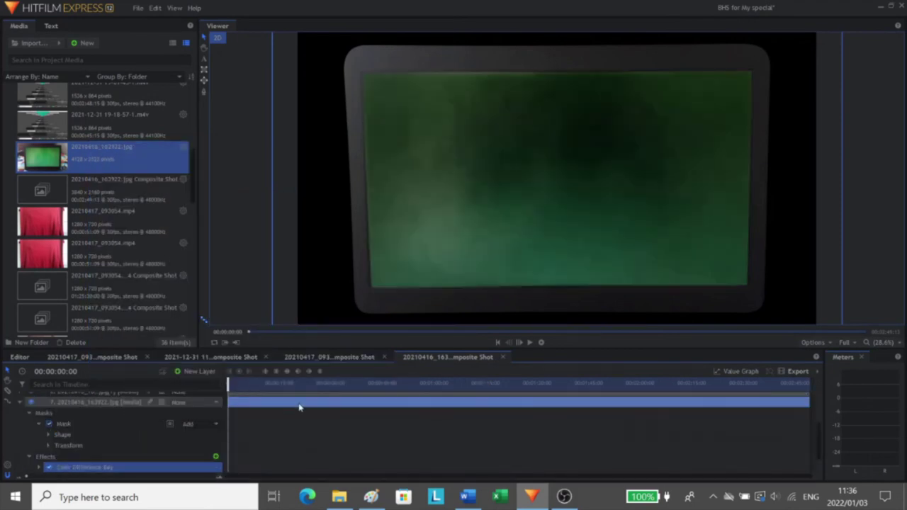
pyautogui.click(38, 445)
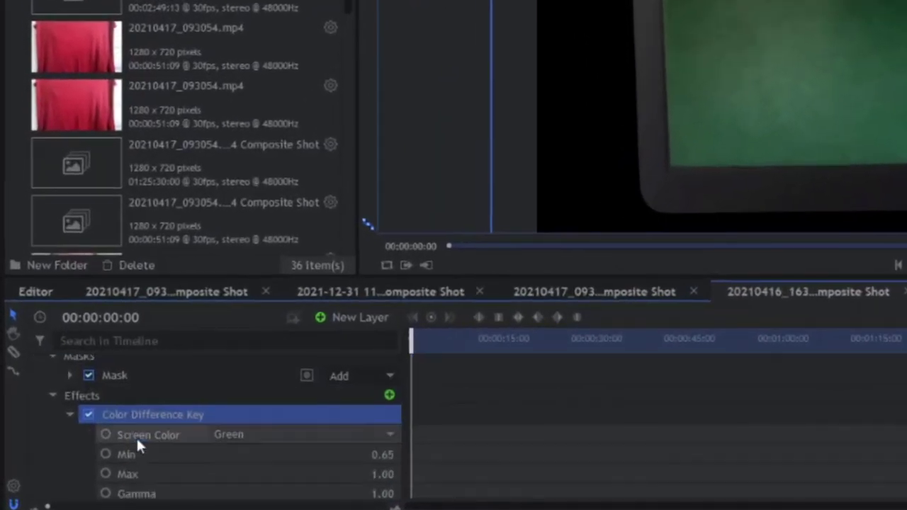
# - Set the Color Difference Key's Min and Max to 0.99 and lower its Gamma to key out the green screen
pyautogui.click(382, 454)
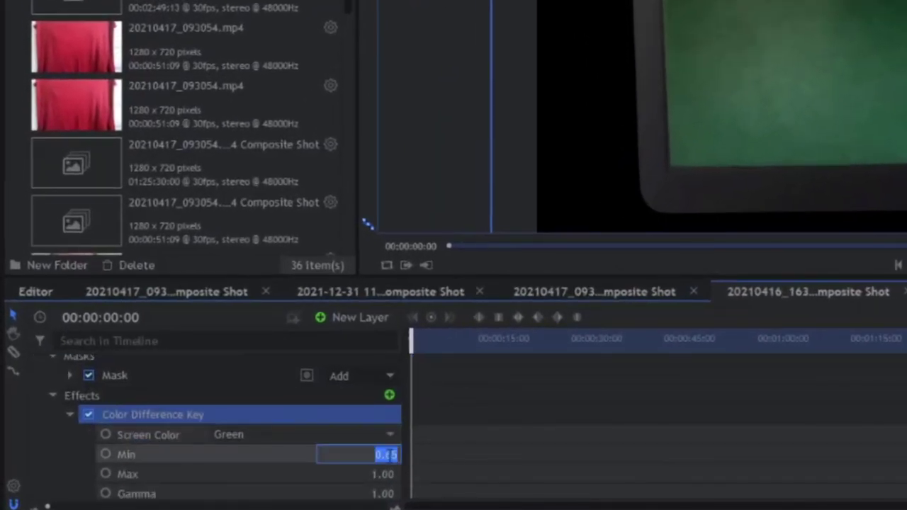
pyautogui.write('0.9')
pyautogui.press('Return')
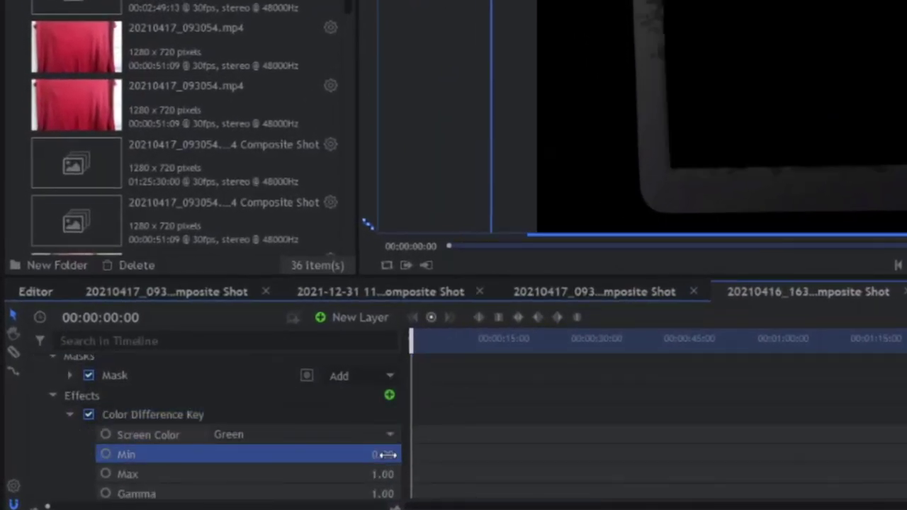
pyautogui.moveTo(382, 473)
pyautogui.mouseDown()
pyautogui.moveTo(365, 474)
pyautogui.moveTo(374, 472)
pyautogui.mouseUp()
pyautogui.scroll(-1, 461, 419)
pyautogui.click(389, 473)
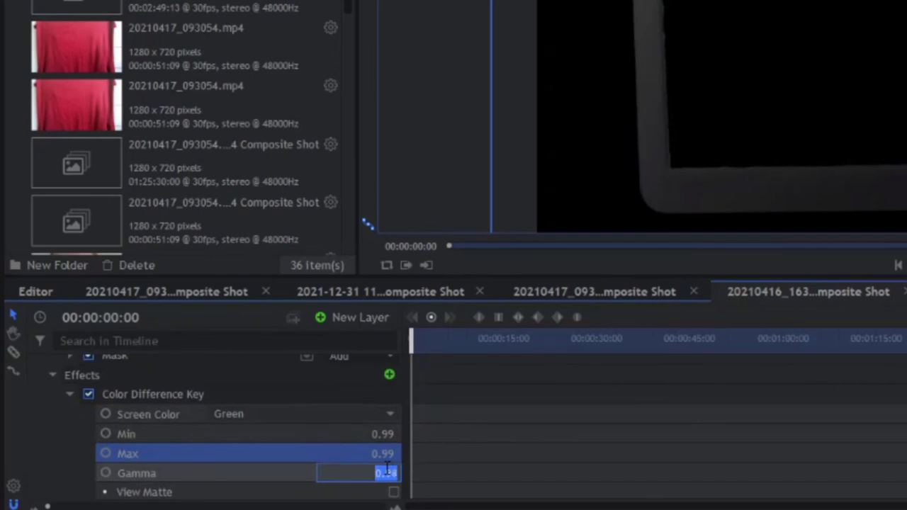
pyautogui.moveTo(384, 468); pyautogui.dragTo(384, 468)
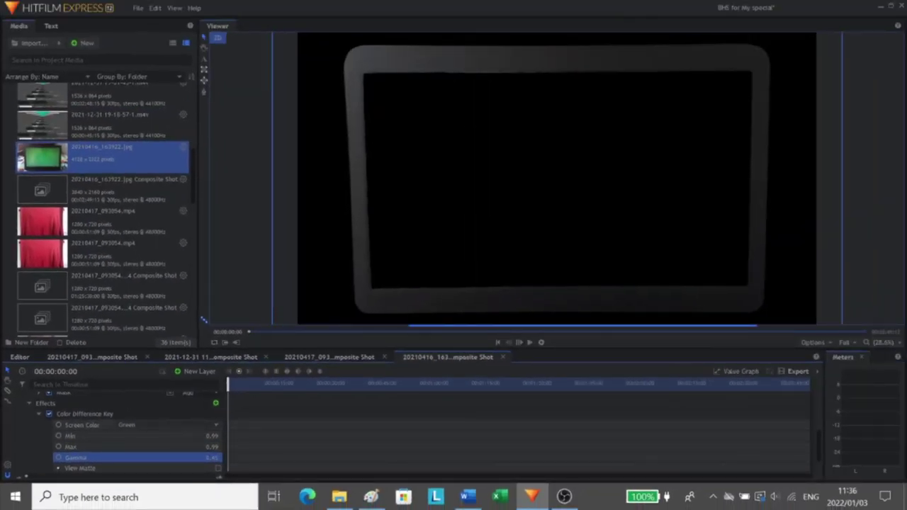
pyautogui.scroll(5, 277, 439)
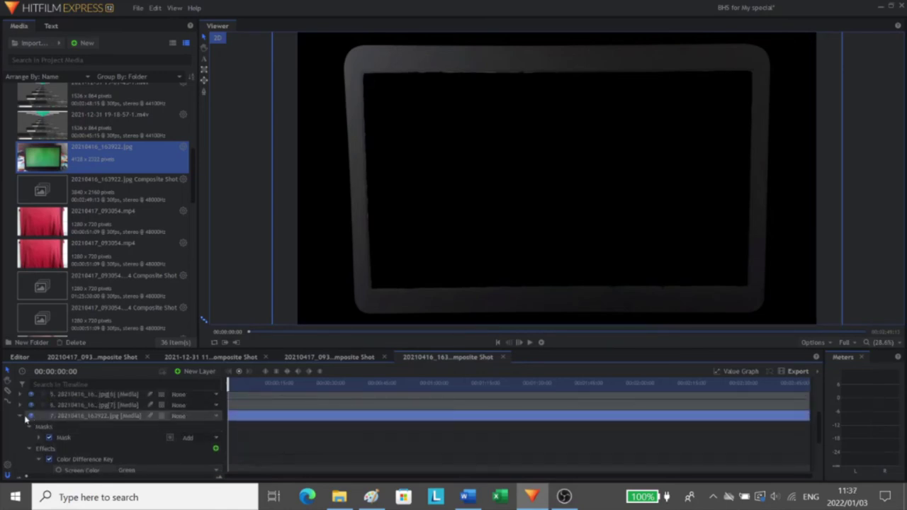
pyautogui.click(78, 463)
pyautogui.click(101, 471)
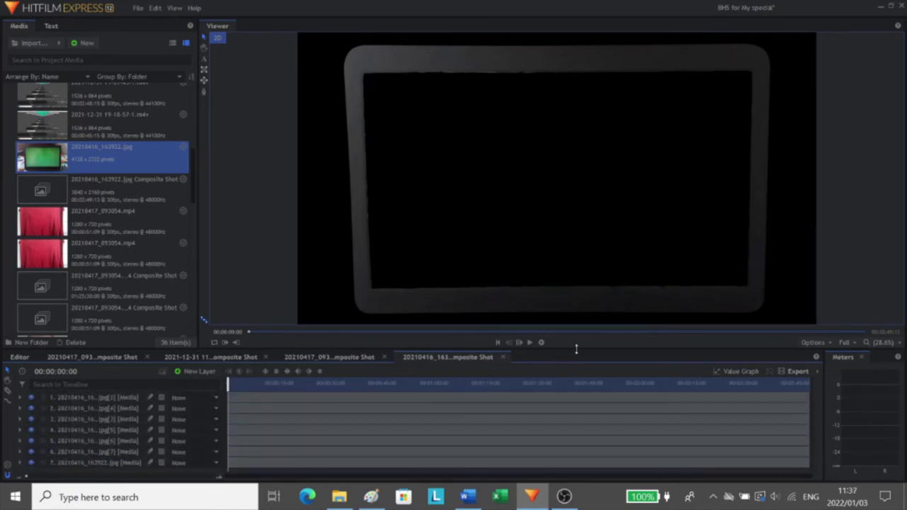
# - Switch to the main 2021-12-31 composite shot and scale down the laptop composite layer
pyautogui.moveTo(576, 348); pyautogui.dragTo(577, 352)
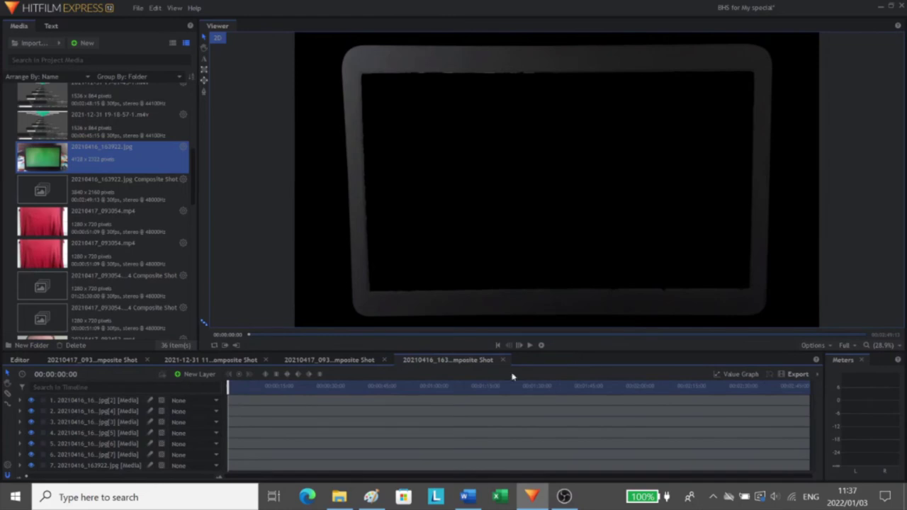
pyautogui.click(165, 363)
pyautogui.scroll(-3, 528, 425)
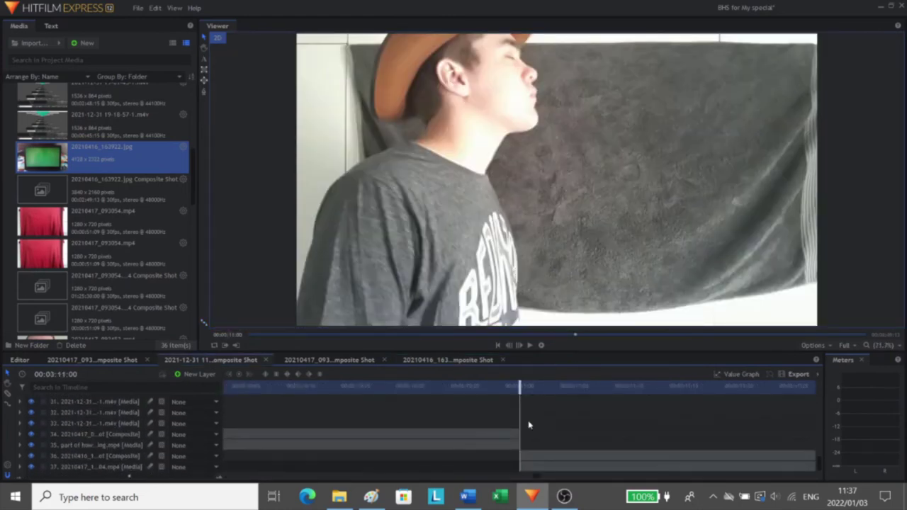
pyautogui.click(533, 458)
pyautogui.scroll(-3, 592, 197)
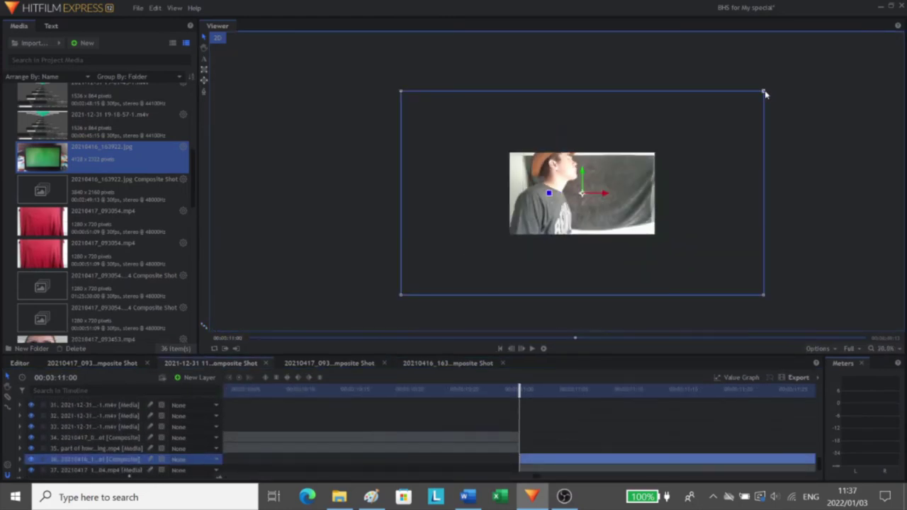
pyautogui.moveTo(762, 91); pyautogui.dragTo(625, 167)
pyautogui.moveTo(609, 355); pyautogui.dragTo(609, 362)
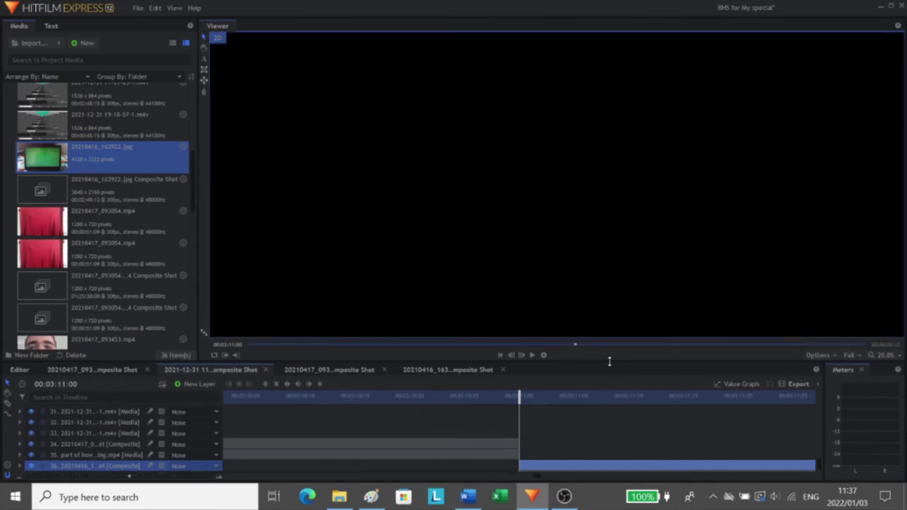
# - Move the laptop frame onto the upper-right part of the dark cloth and shrink it further
pyautogui.moveTo(559, 187); pyautogui.dragTo(664, 137)
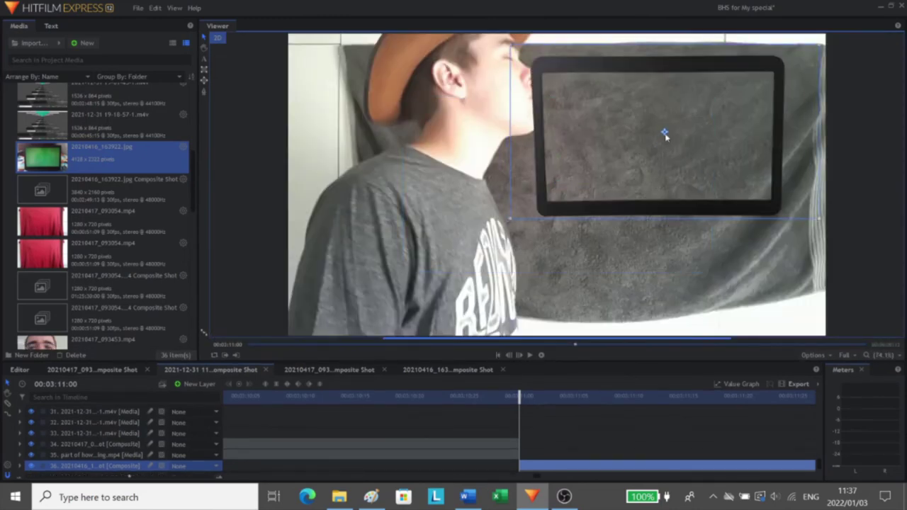
pyautogui.moveTo(536, 224); pyautogui.dragTo(605, 206)
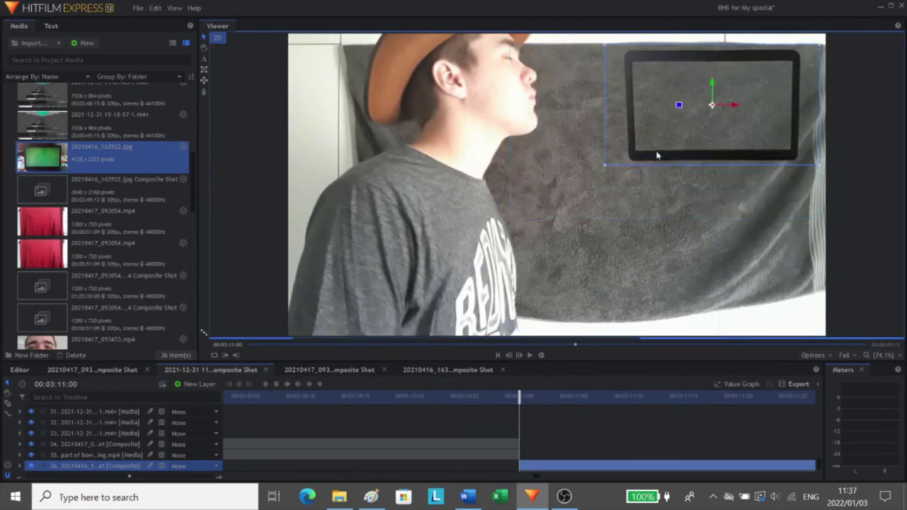
pyautogui.moveTo(605, 165); pyautogui.dragTo(607, 165)
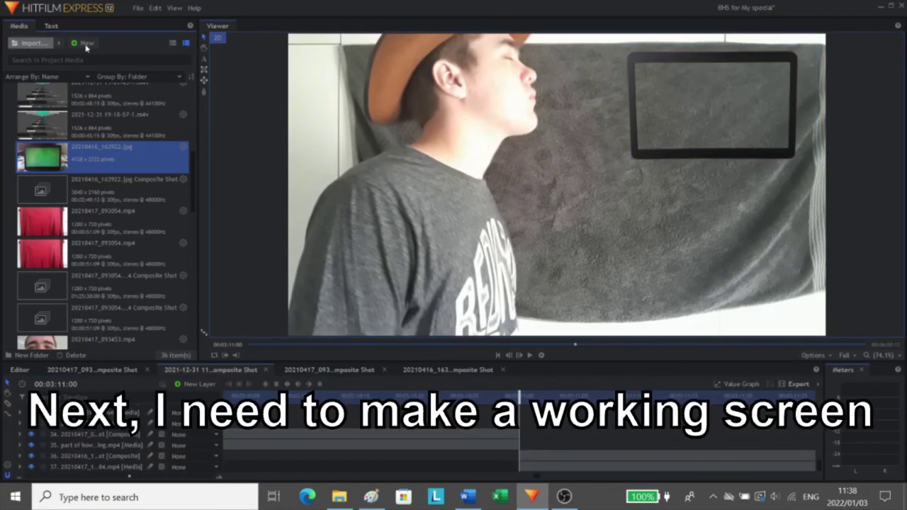
# - Import the Blue background image from the OBS videos folder into the project
pyautogui.click(32, 43)
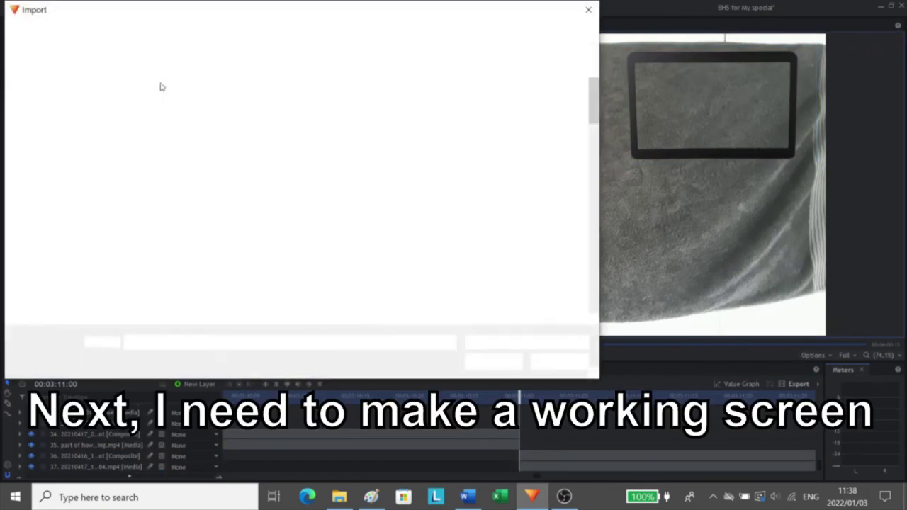
pyautogui.scroll(-5, 244, 184)
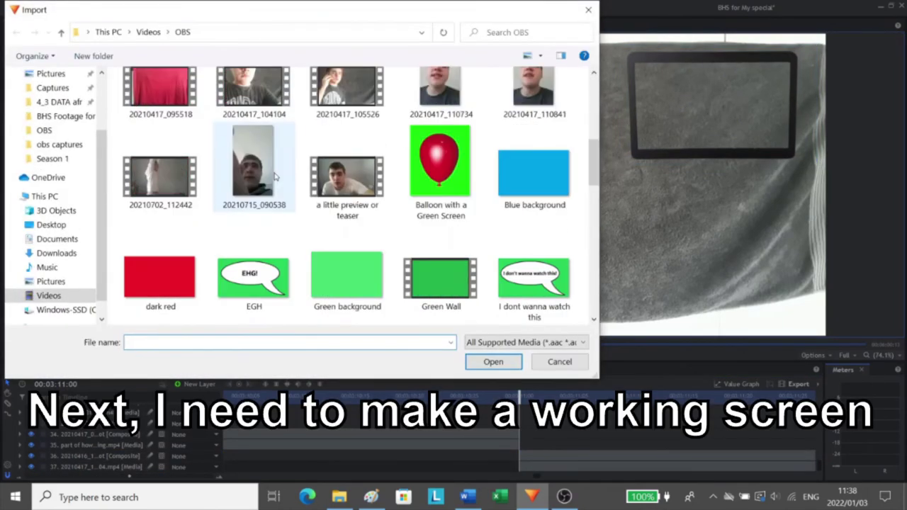
pyautogui.click(539, 183)
pyautogui.click(494, 362)
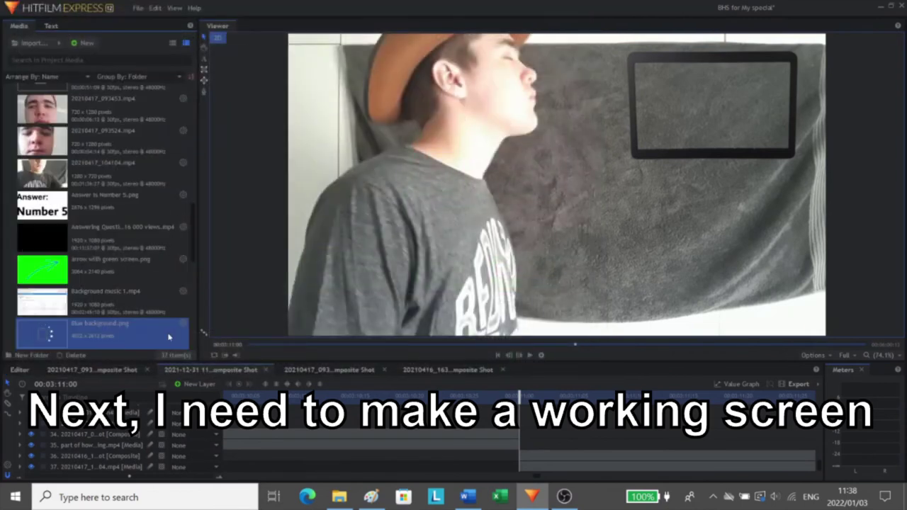
# - Add the Blue background image beneath the laptop frame layer, then scale it down and position it to fill the frame's screen opening
pyautogui.scroll(-3, 174, 335)
pyautogui.moveTo(96, 245); pyautogui.dragTo(531, 466)
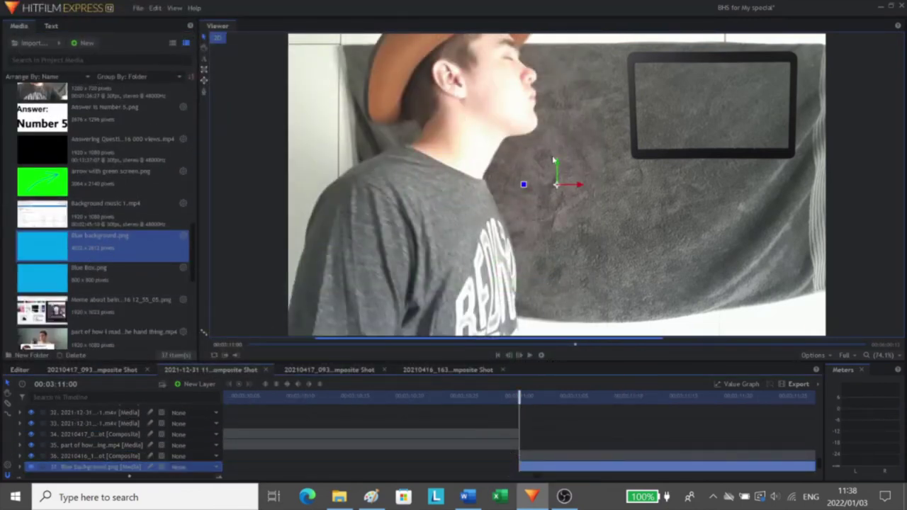
pyautogui.scroll(-4, 555, 163)
pyautogui.moveTo(482, 119); pyautogui.dragTo(561, 166)
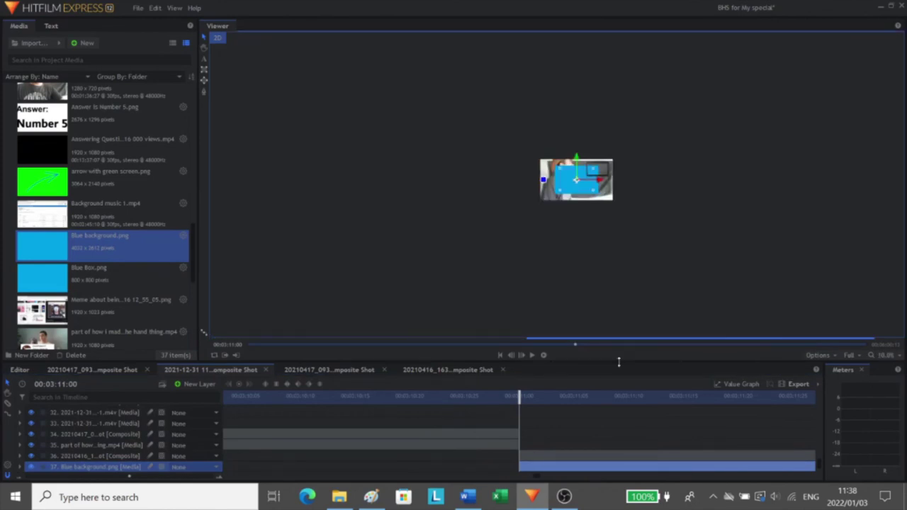
pyautogui.moveTo(617, 366); pyautogui.dragTo(618, 373)
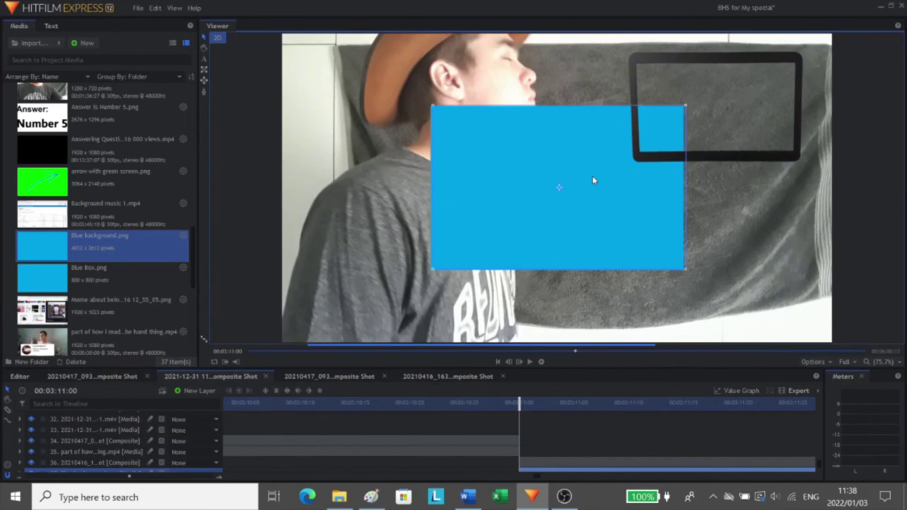
# - Turn the Blue background layer into its own composite shot, with masks, effects and transform properties set to Move with Layer
pyautogui.rightClick(535, 454)
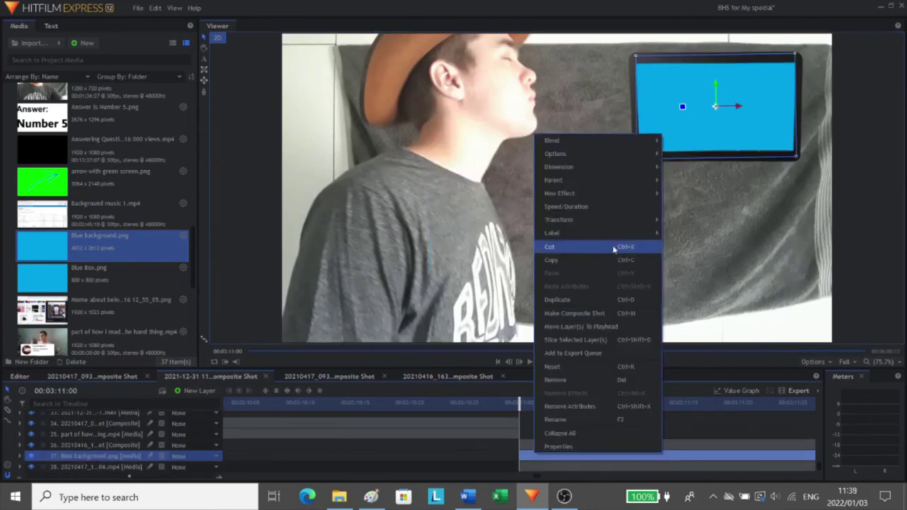
pyautogui.click(624, 313)
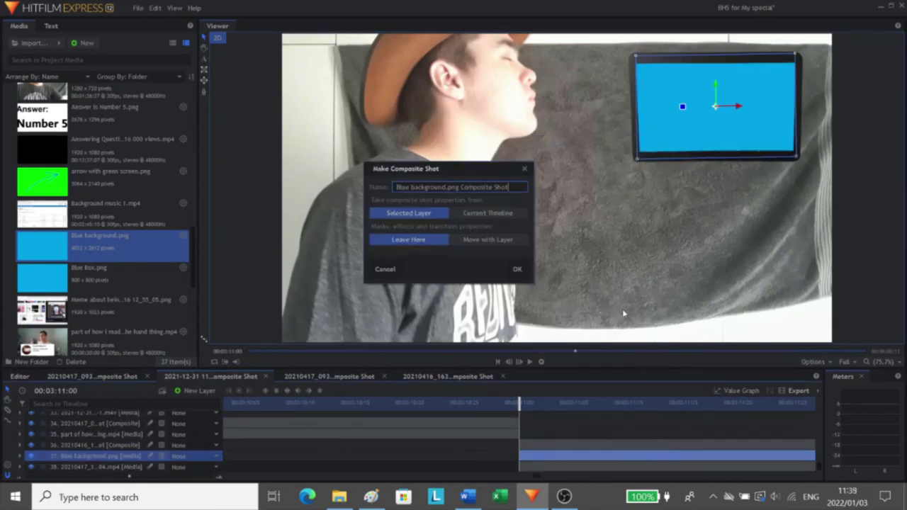
pyautogui.click(500, 240)
pyautogui.click(517, 270)
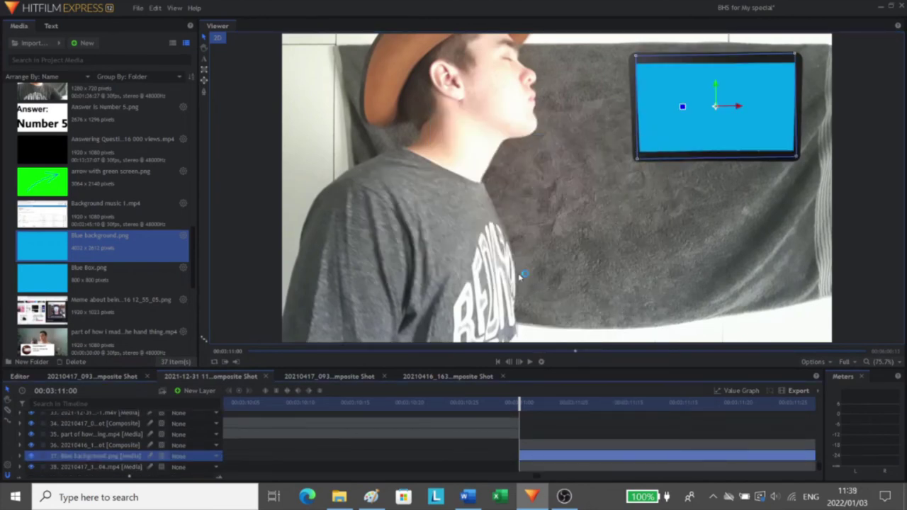
# - Import the Balloon with a Green Screen image, place it above the blue background and enlarge it to fill most of the frame height
pyautogui.click(32, 43)
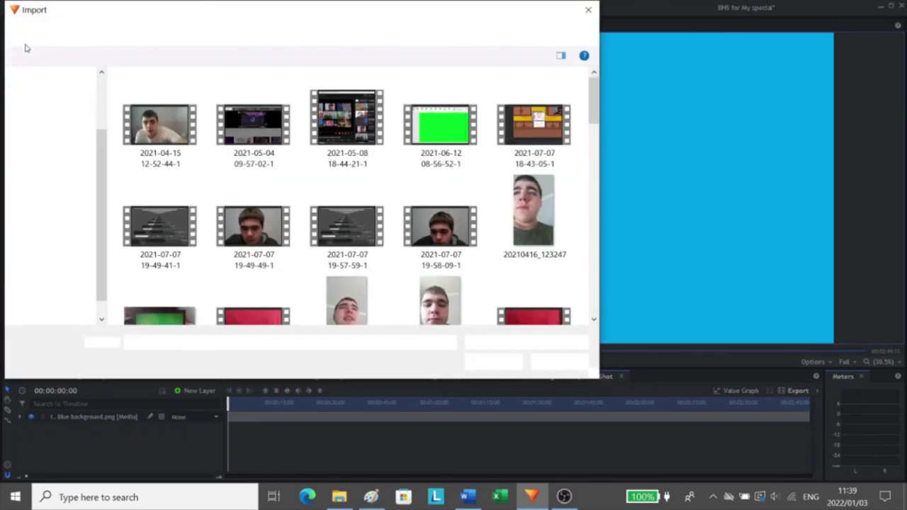
pyautogui.scroll(-5, 530, 202)
pyautogui.click(432, 106)
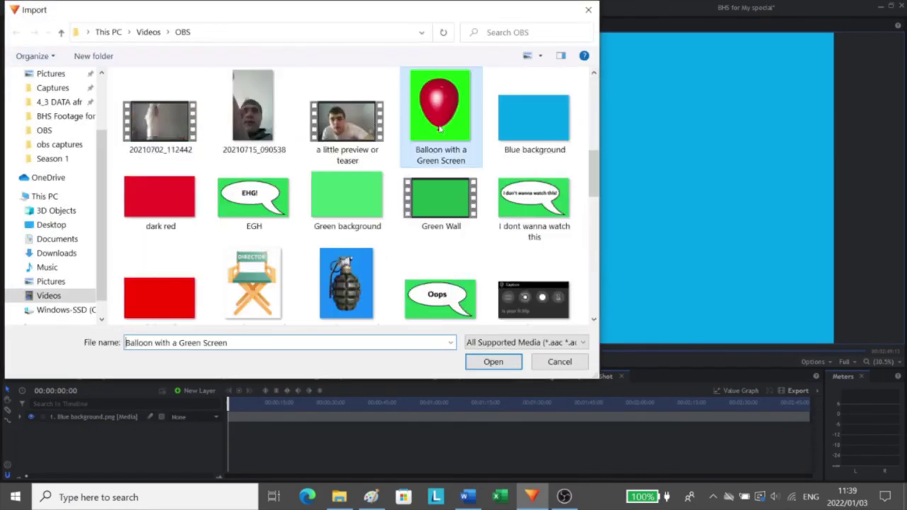
pyautogui.click(493, 361)
pyautogui.moveTo(110, 247); pyautogui.dragTo(230, 416)
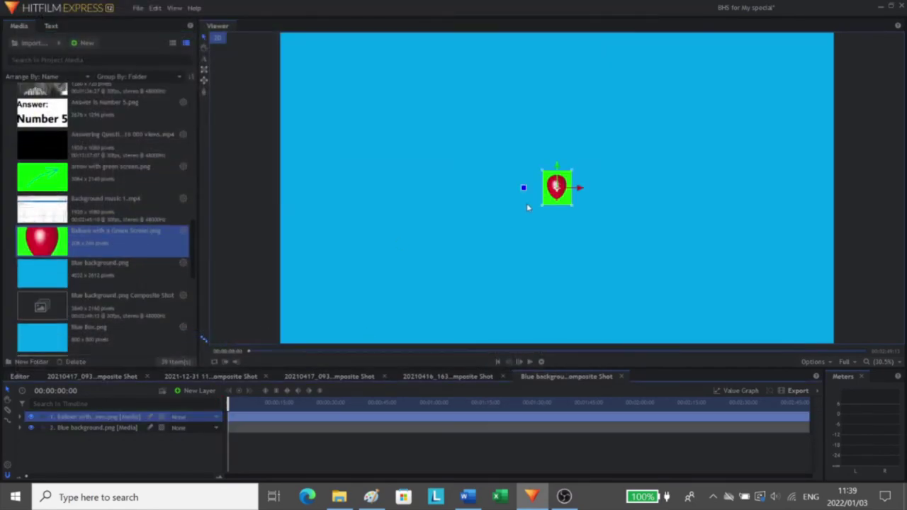
pyautogui.moveTo(543, 208); pyautogui.dragTo(446, 272)
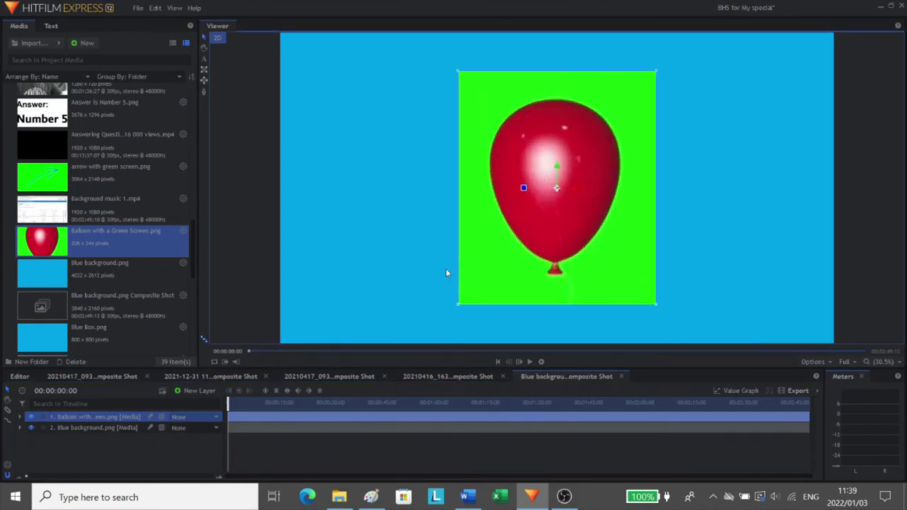
# - Apply the Color Difference Key effect to the balloon layer to key out its green screen
pyautogui.click(20, 420)
pyautogui.rightClick(217, 439)
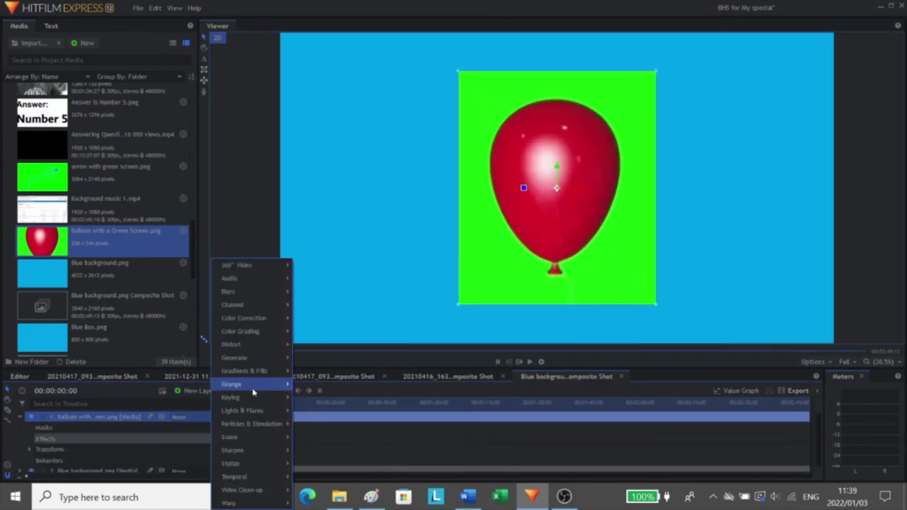
pyautogui.moveTo(248, 398)
pyautogui.click(340, 424)
pyautogui.scroll(-1, 70, 450)
pyautogui.click(49, 435)
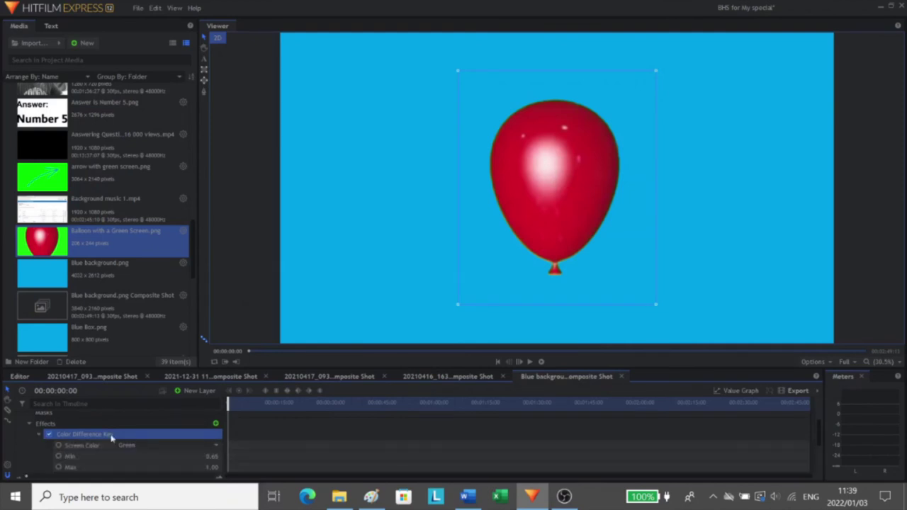
# - Set the balloon's Color Difference Key Min to 0.98, keep Max at 1.00 and adjust its Gamma
pyautogui.scroll(-2, 60, 436)
pyautogui.press('Return')
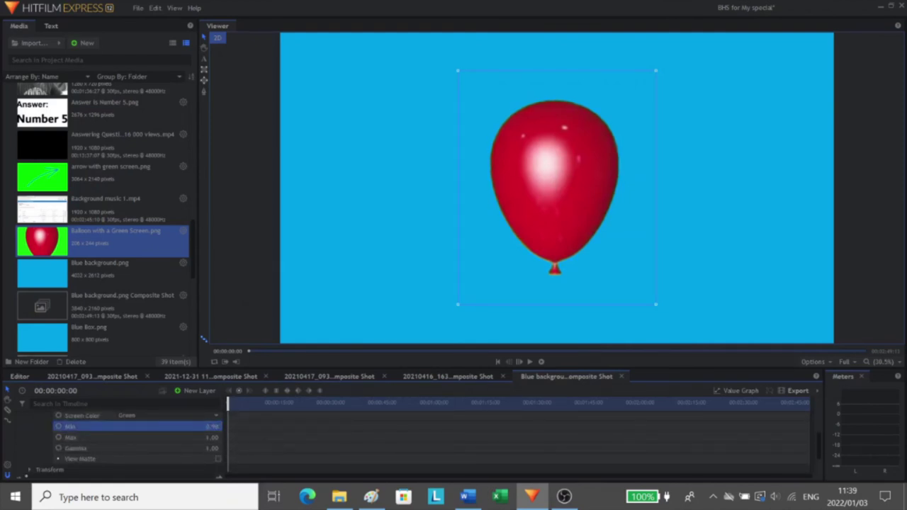
pyautogui.moveTo(215, 437)
pyautogui.mouseDown()
pyautogui.moveTo(204, 437)
pyautogui.moveTo(215, 437)
pyautogui.mouseUp()
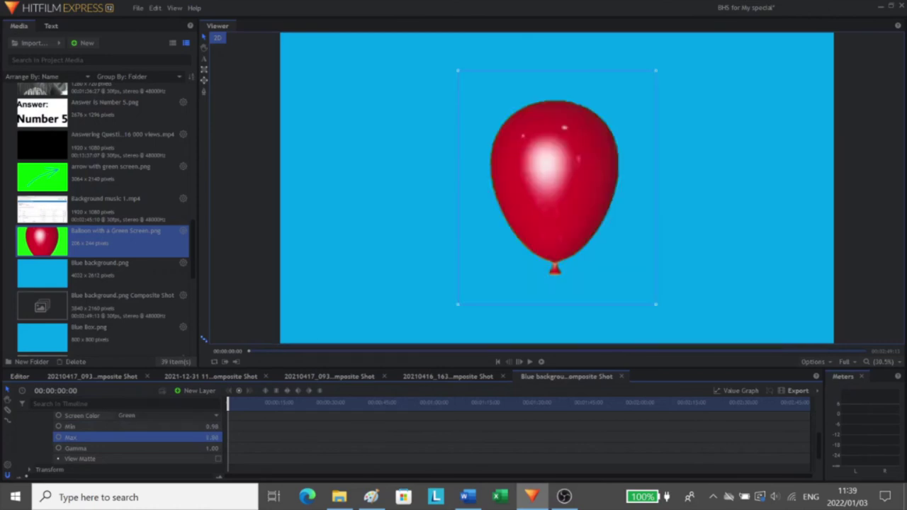
pyautogui.click(213, 448)
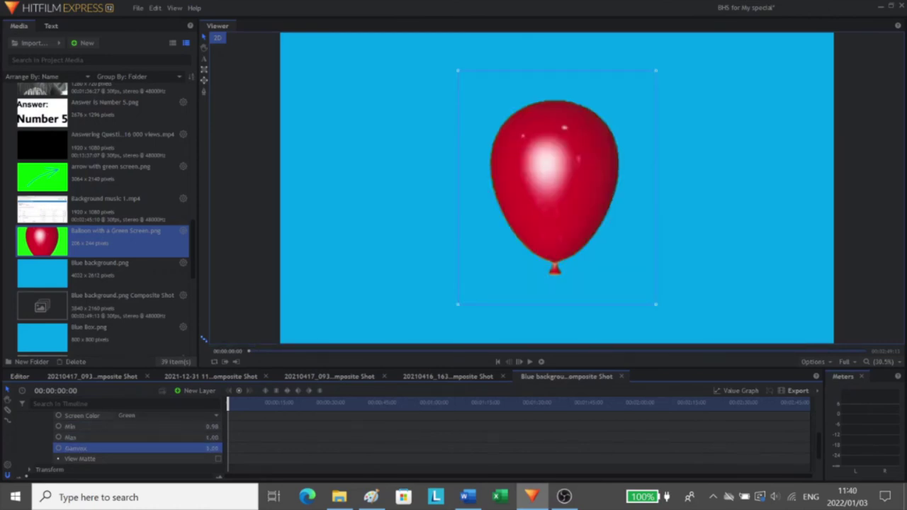
# - Add the Blur effect to the balloon layer
pyautogui.scroll(1, 280, 436)
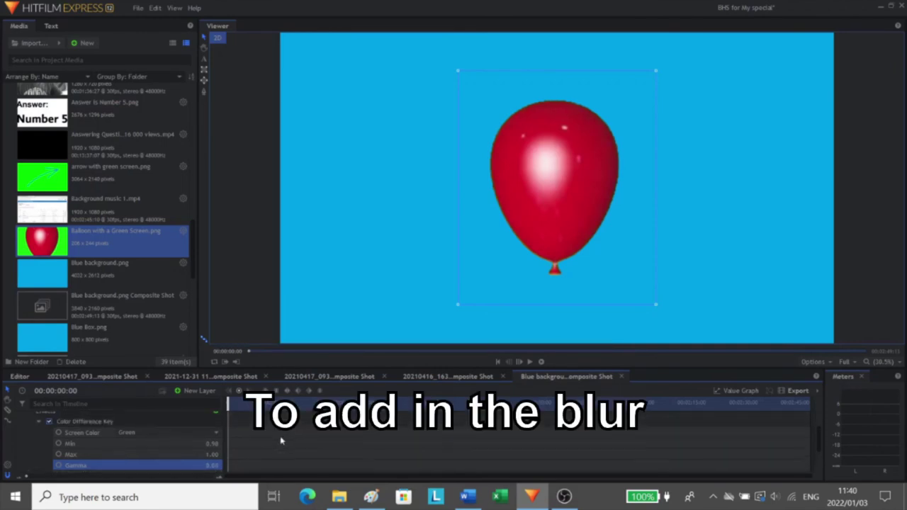
pyautogui.scroll(3, 280, 440)
pyautogui.click(29, 438)
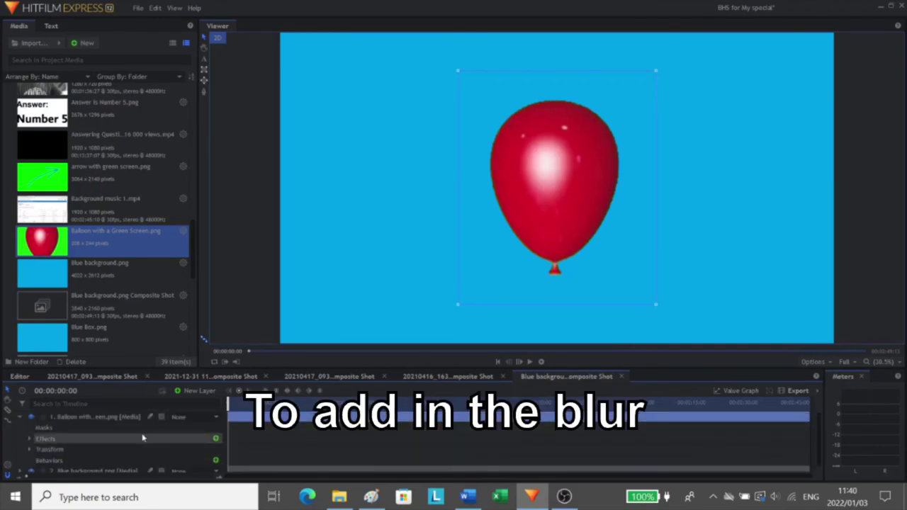
pyautogui.click(215, 439)
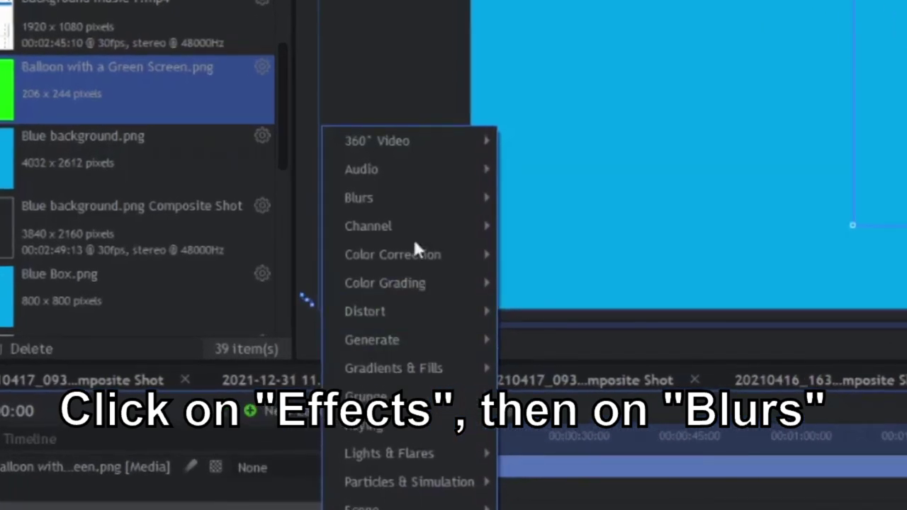
pyautogui.click(373, 192)
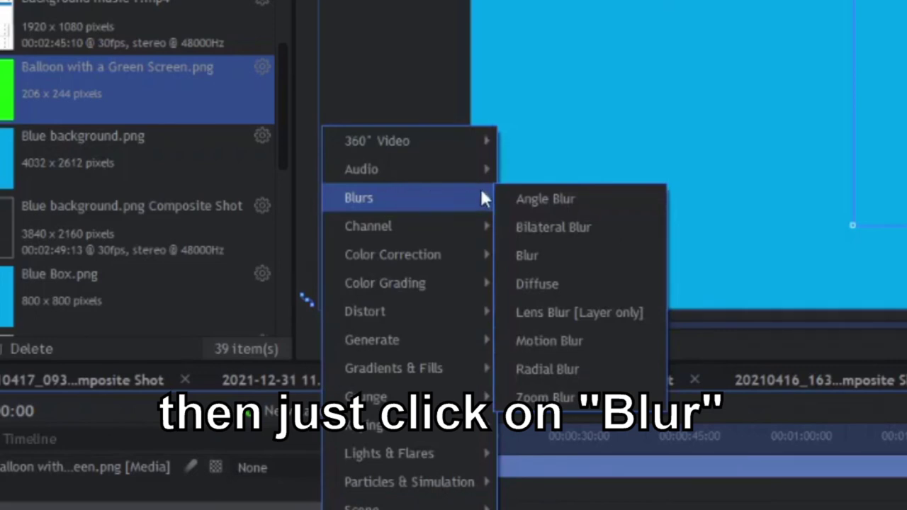
pyautogui.click(537, 258)
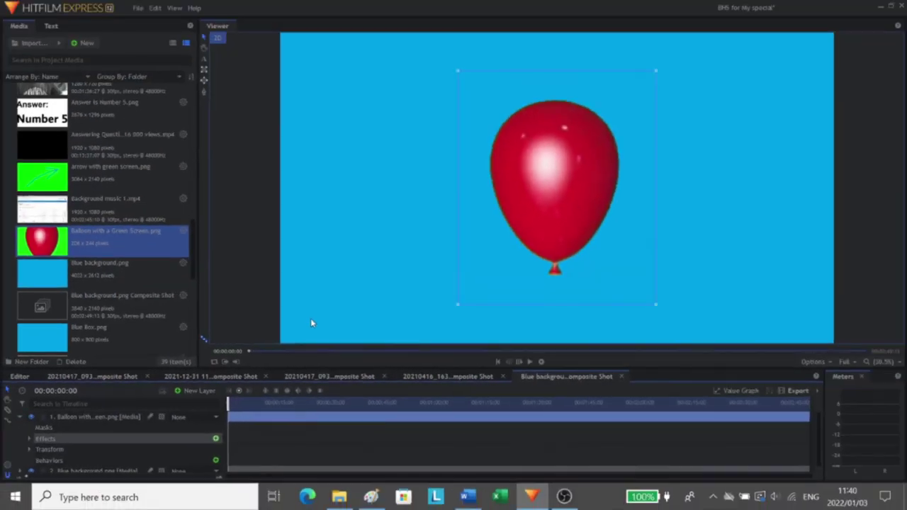
# - Increase the radius of the balloon's Blur effect to soften its edges
pyautogui.scroll(-3, 134, 442)
pyautogui.click(39, 438)
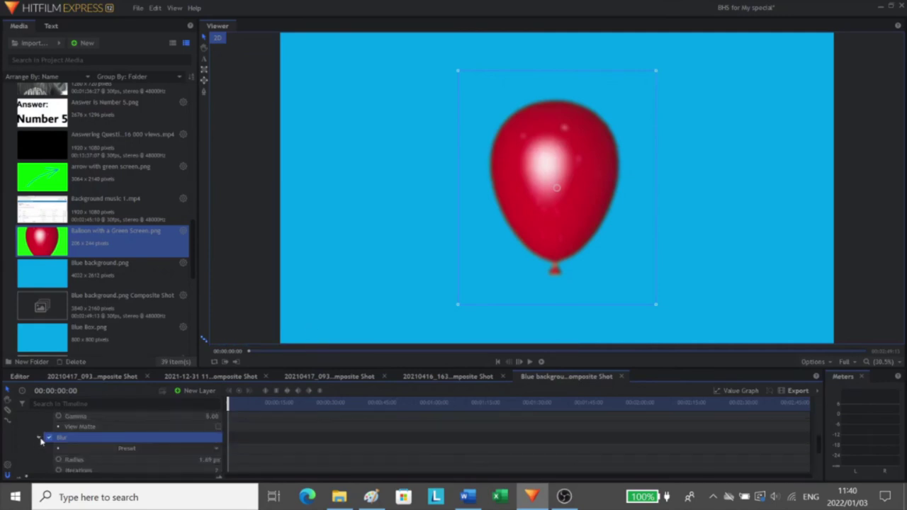
pyautogui.scroll(-2, 39, 439)
pyautogui.moveTo(209, 440)
pyautogui.mouseDown()
pyautogui.moveTo(220, 440)
pyautogui.moveTo(209, 440)
pyautogui.mouseUp()
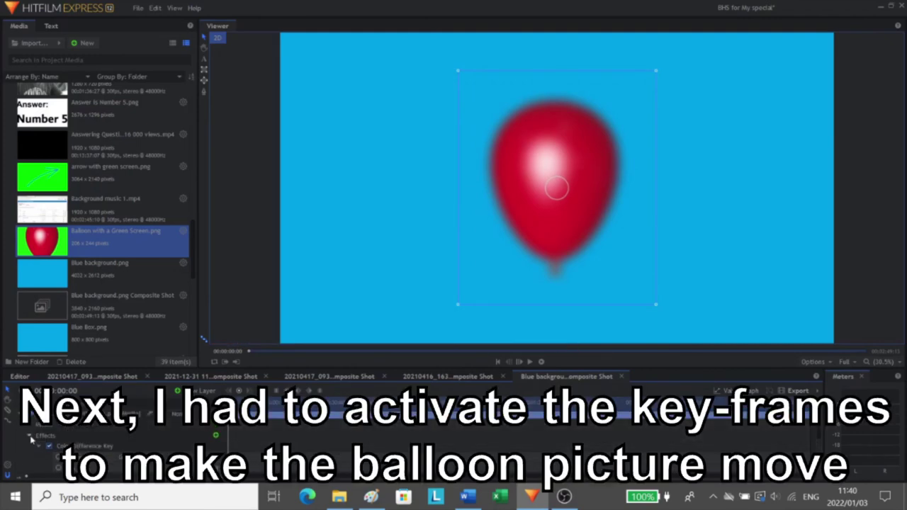
# - Activate the Position, Scale and Rotation keyframes of the balloon layer at the start of the timeline
pyautogui.click(29, 436)
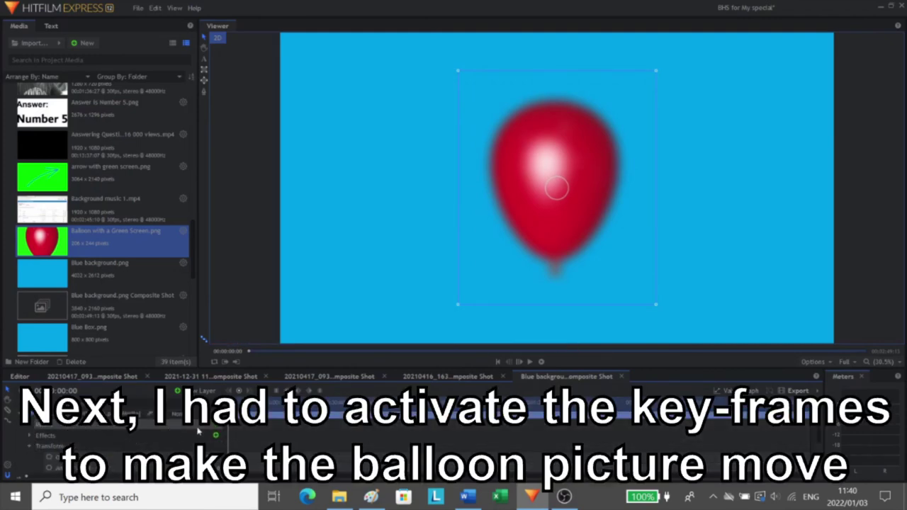
pyautogui.scroll(-2, 59, 440)
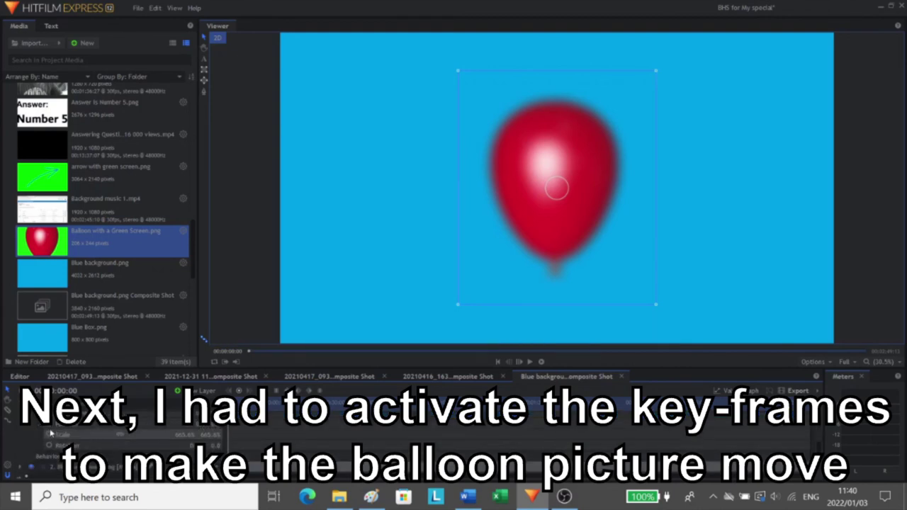
pyautogui.click(50, 435)
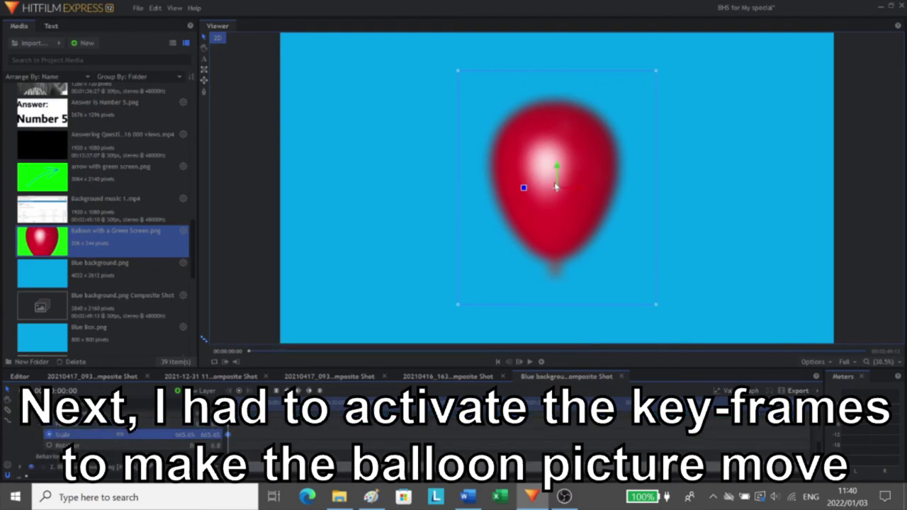
pyautogui.scroll(-2, 556, 186)
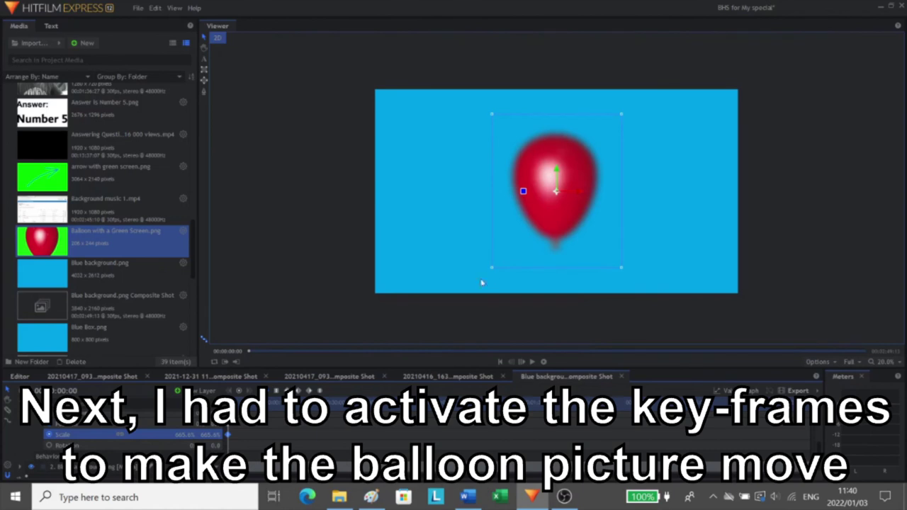
pyautogui.click(49, 445)
# - Shrink the balloon to about 243.8% and place it off the lower-left corner at -1910, -1530, rotated to -53.1 degrees
pyautogui.moveTo(492, 269); pyautogui.dragTo(534, 266)
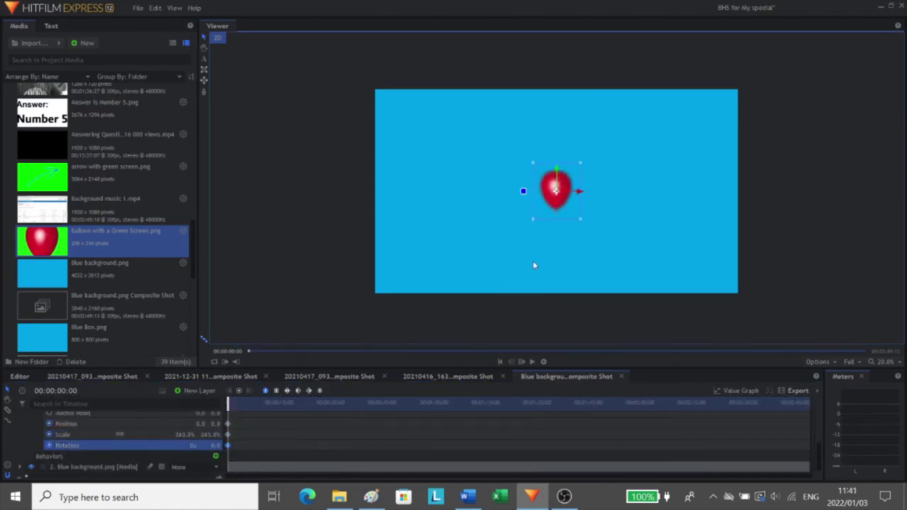
pyautogui.moveTo(539, 197); pyautogui.dragTo(374, 327)
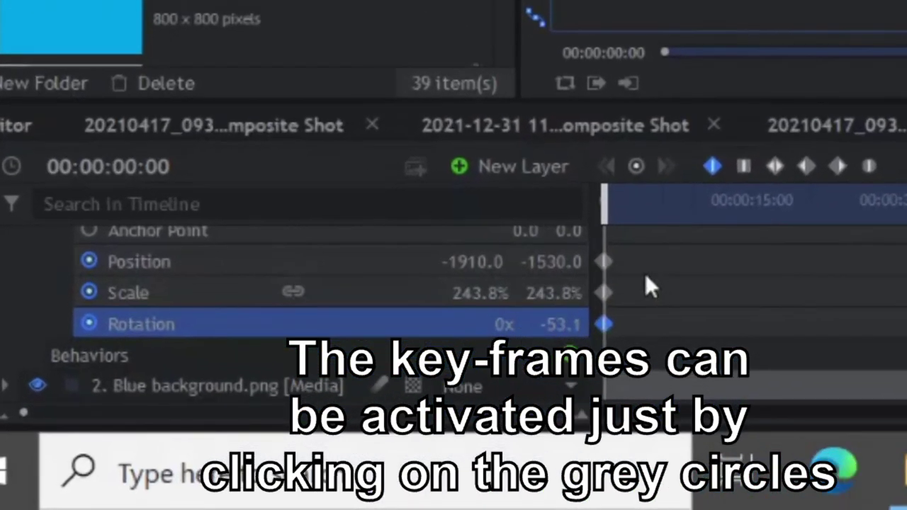
# - At 00:00:02:15, move the balloon above the background's upper edge, tilt it clockwise and enlarge it for the ending keyframes
pyautogui.press('space')
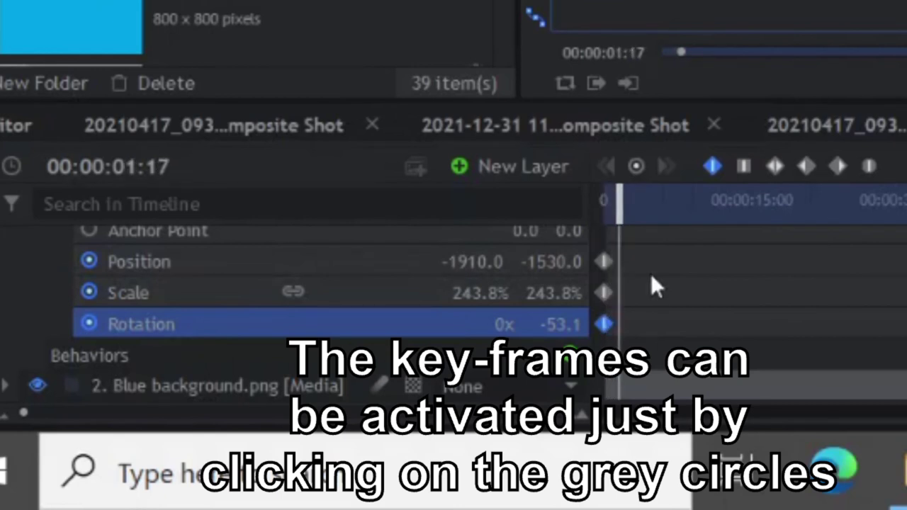
pyautogui.moveTo(624, 194); pyautogui.dragTo(629, 193)
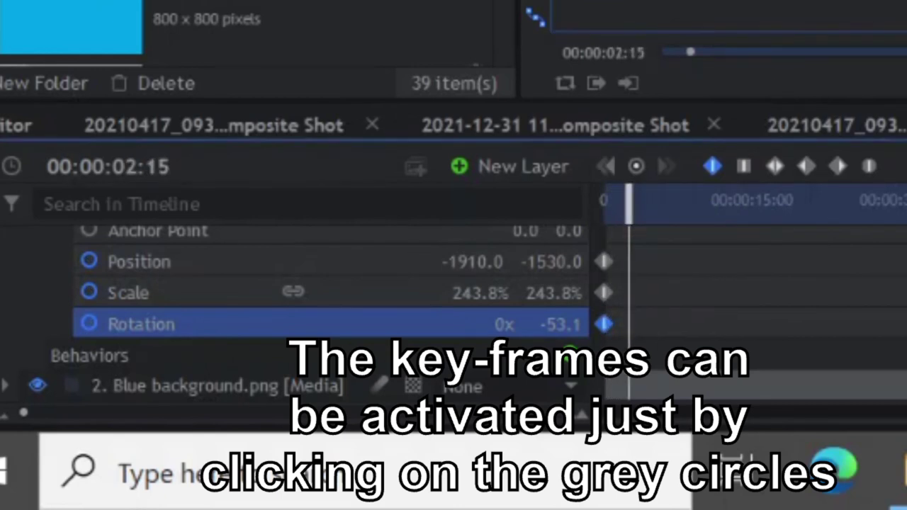
pyautogui.moveTo(448, 300); pyautogui.dragTo(564, 141)
pyautogui.moveTo(540, 172); pyautogui.dragTo(474, 181)
pyautogui.moveTo(561, 148); pyautogui.dragTo(657, 0)
# - Play the balloon animation twice from the start to check its movement across the blue background
pyautogui.moveTo(278, 384); pyautogui.dragTo(257, 386)
pyautogui.press('space')
pyautogui.press('l')
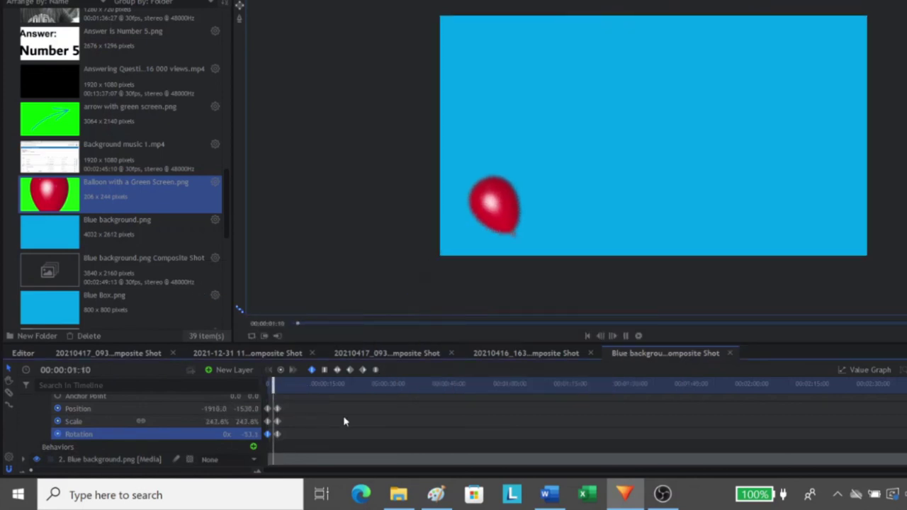
pyautogui.press('space')
pyautogui.moveTo(281, 385); pyautogui.dragTo(261, 385)
pyautogui.press('space')
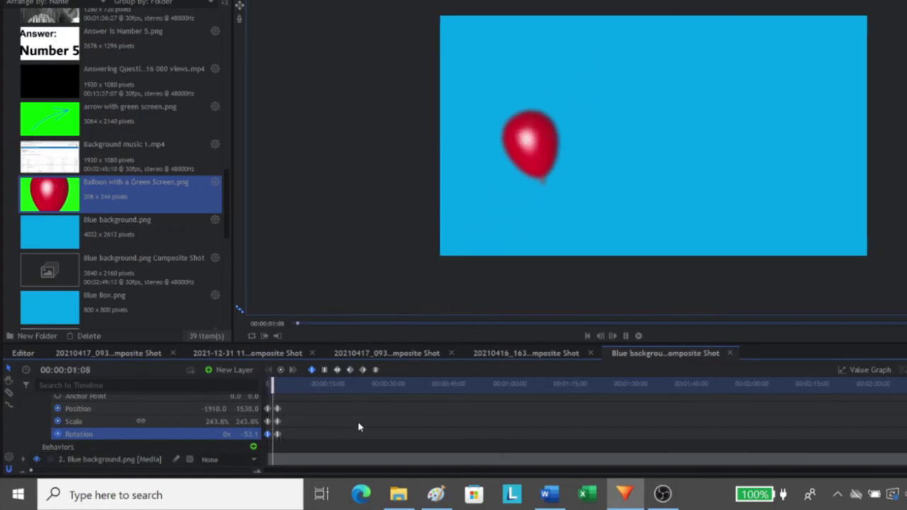
# - Collapse the balloon layer's properties and slice the layer at 00:00:03:09
pyautogui.scroll(3, 356, 433)
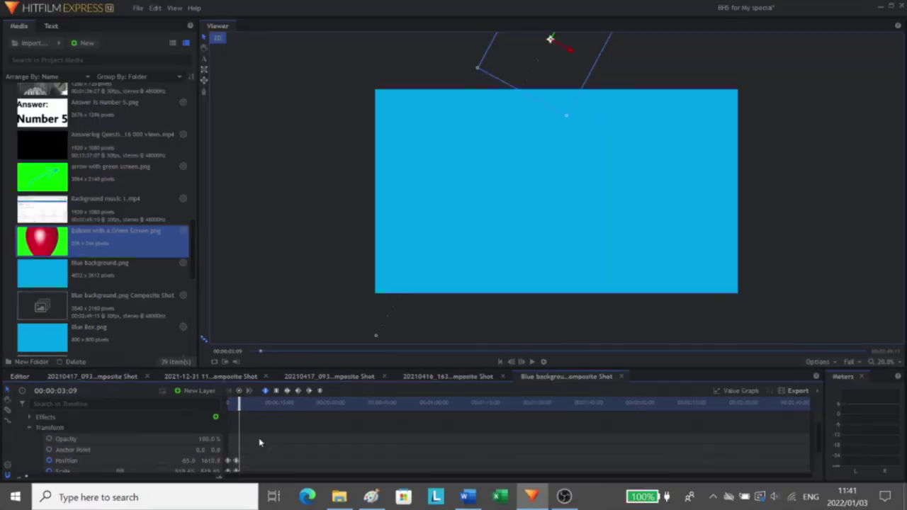
pyautogui.click(20, 417)
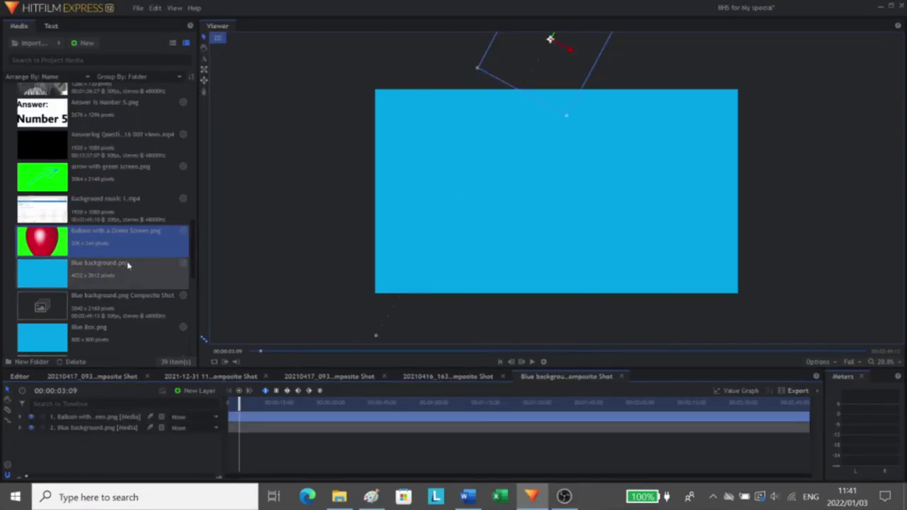
pyautogui.moveTo(128, 265); pyautogui.dragTo(183, 432)
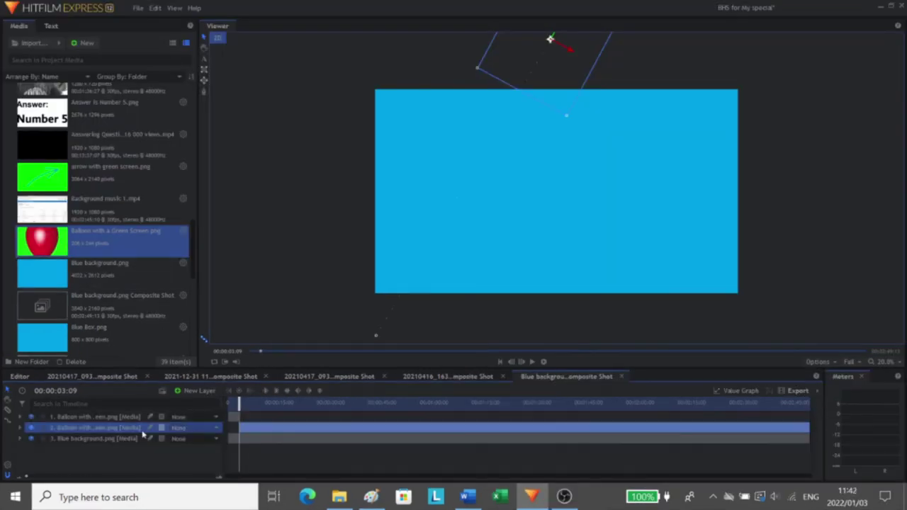
# - At 00:00:03:09, move the second balloon below the background's lower edge to about 735, -1525, and expand its Transform properties
pyautogui.moveTo(550, 42); pyautogui.dragTo(621, 341)
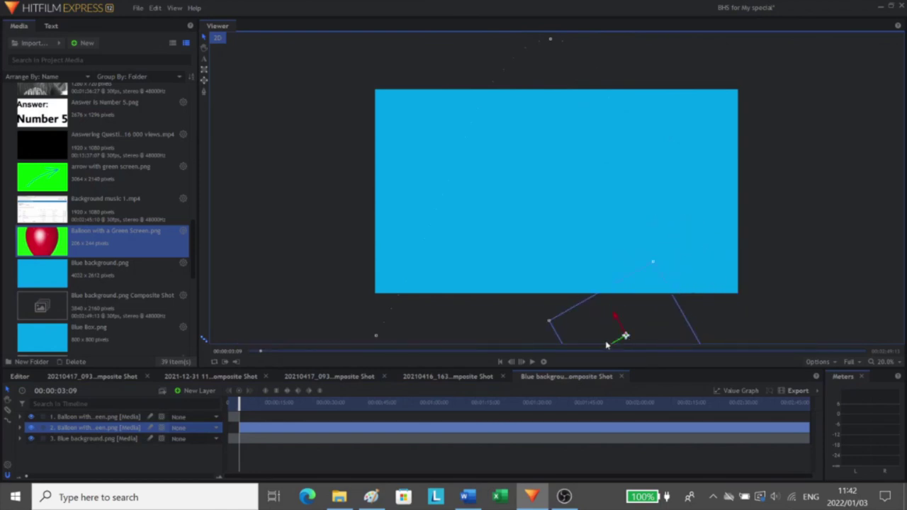
pyautogui.click(21, 428)
pyautogui.click(29, 443)
pyautogui.scroll(5, 361, 424)
pyautogui.scroll(2, 372, 426)
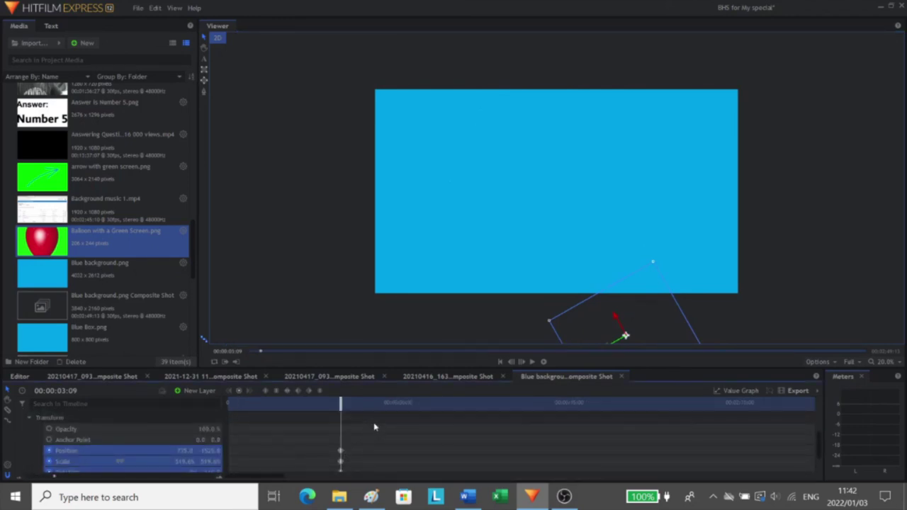
pyautogui.scroll(4, 375, 427)
# - At 00:00:04:20, move the second balloon above the background's upper edge to about 1425, 2065 and rotate it to about 2.9 degrees
pyautogui.press('space')
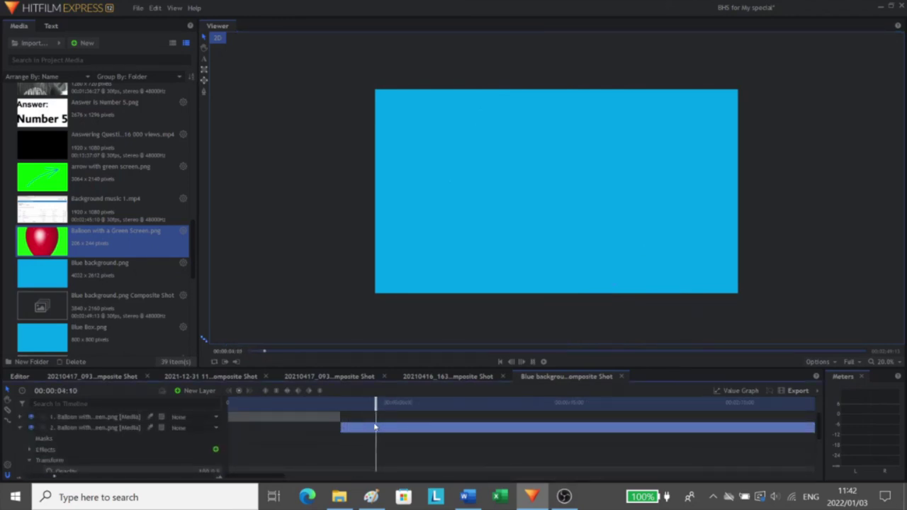
pyautogui.press('space')
pyautogui.scroll(-5, 375, 429)
pyautogui.click(340, 433)
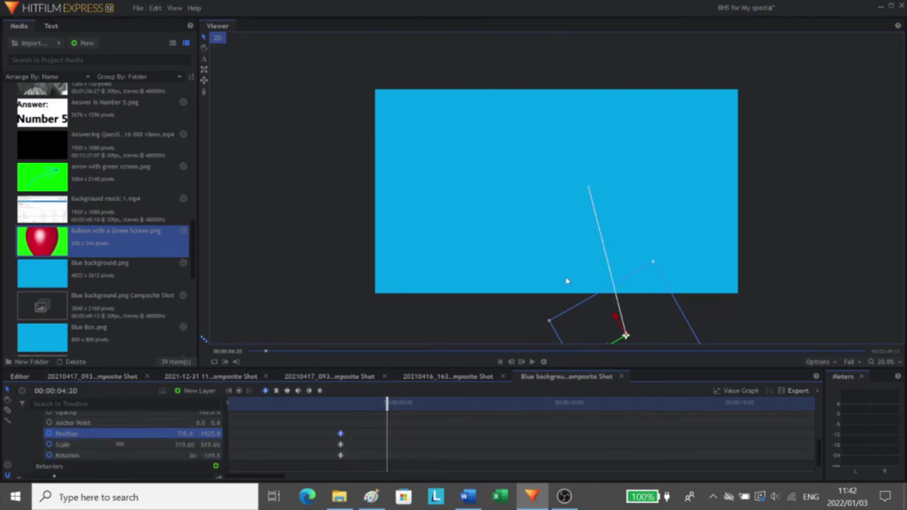
pyautogui.scroll(-2, 546, 297)
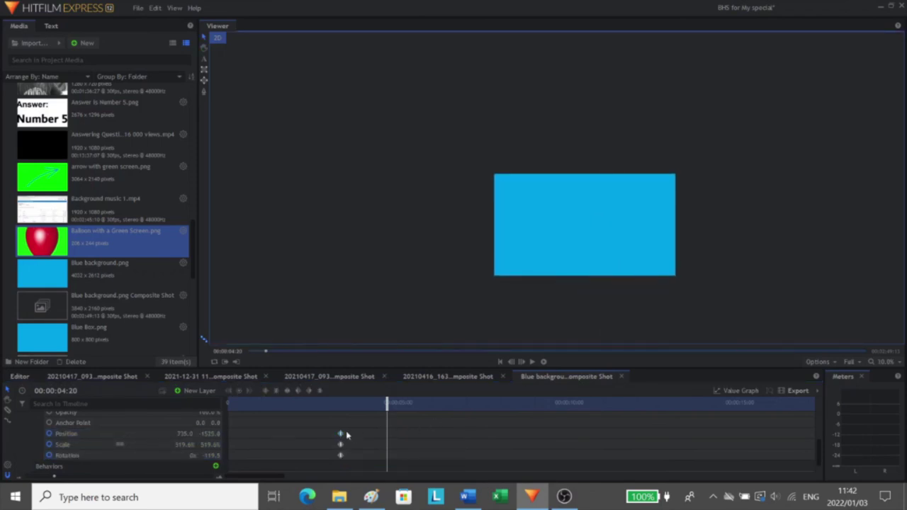
pyautogui.moveTo(635, 325); pyautogui.dragTo(636, 202)
pyautogui.moveTo(644, 171); pyautogui.dragTo(652, 130)
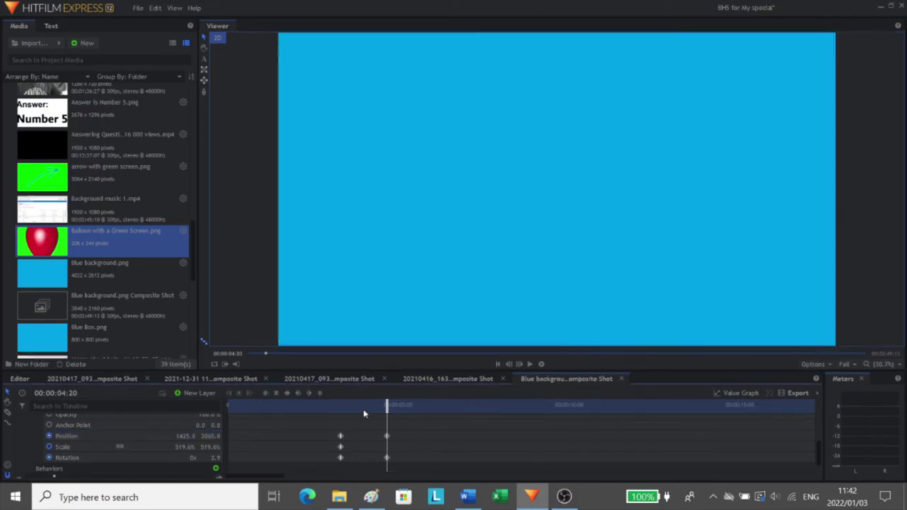
# - Preview the second balloon's movement and shift its ending position and rotation keyframes to 00:00:04:24
pyautogui.moveTo(352, 407); pyautogui.dragTo(325, 406)
pyautogui.press('space')
pyautogui.press('space')
pyautogui.moveTo(399, 427); pyautogui.dragTo(390, 446)
pyautogui.scroll(-3, 587, 259)
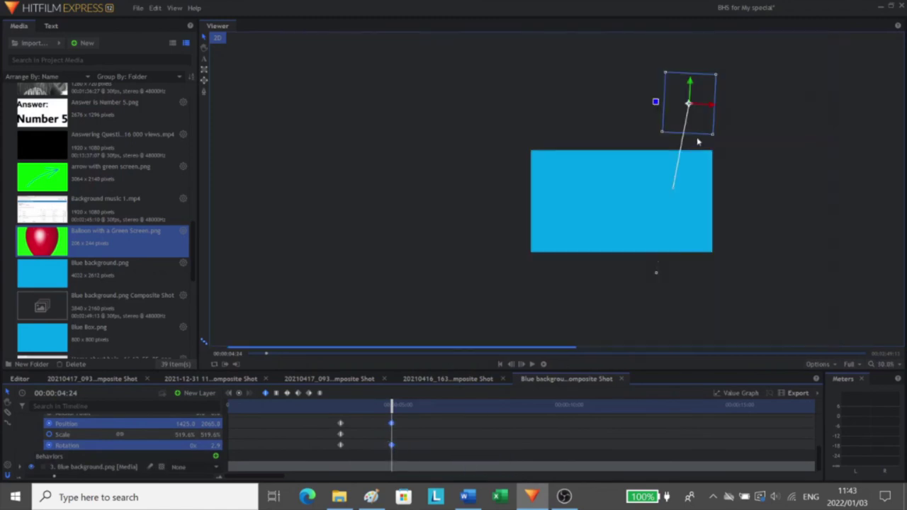
# - Shrink the second balloon to about 236.3% at its ending keyframe at 00:00:04:24
pyautogui.moveTo(666, 136); pyautogui.dragTo(679, 117)
pyautogui.moveTo(679, 371); pyautogui.dragTo(678, 375)
pyautogui.click(505, 454)
# - Play the composite from the start to check both balloon animations, and collapse the second balloon layer's properties
pyautogui.moveTo(345, 411); pyautogui.dragTo(164, 402)
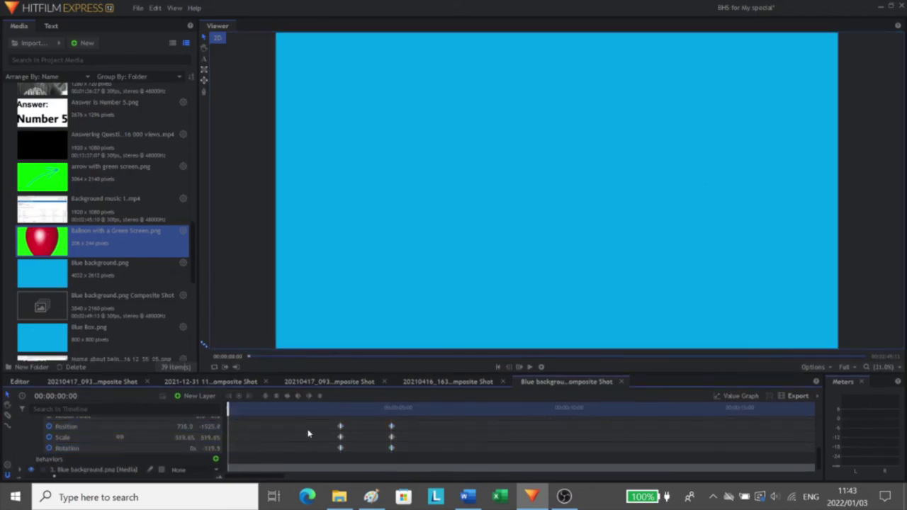
pyautogui.press('space')
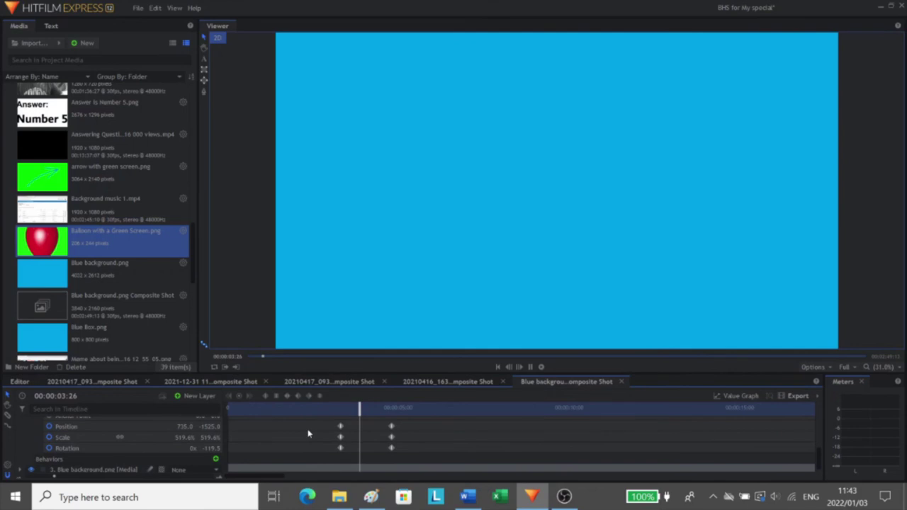
pyautogui.press('space')
pyautogui.scroll(2, 308, 434)
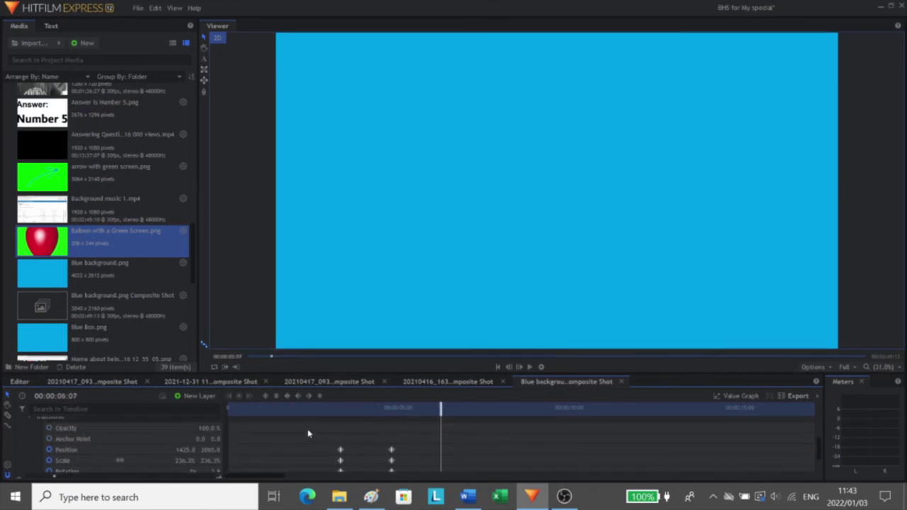
pyautogui.scroll(3, 298, 437)
pyautogui.click(21, 433)
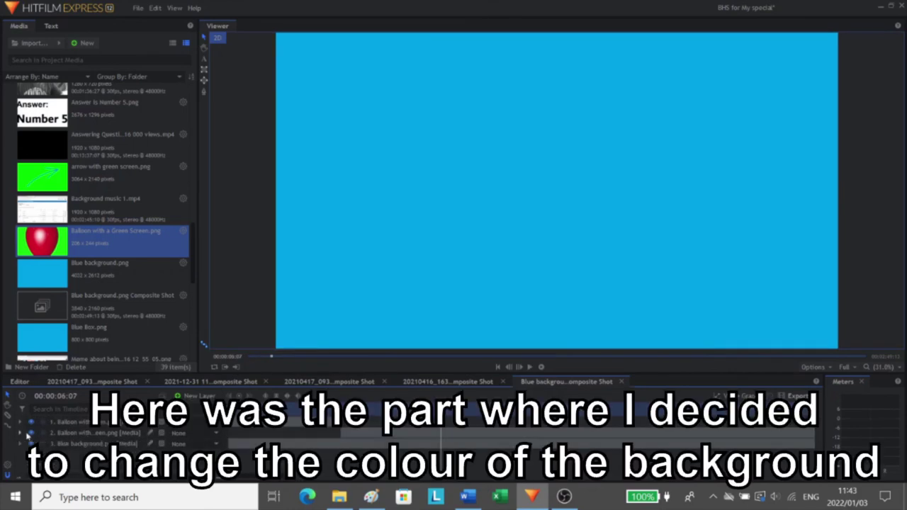
# - At 00:00:06:19, activate an Opacity keyframe at 100% on the blue background layer
pyautogui.moveTo(441, 411); pyautogui.dragTo(455, 411)
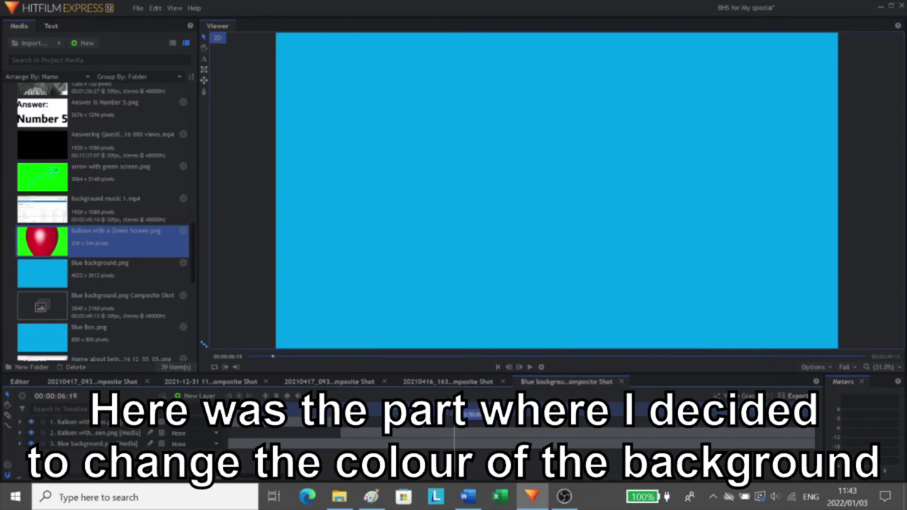
pyautogui.click(21, 444)
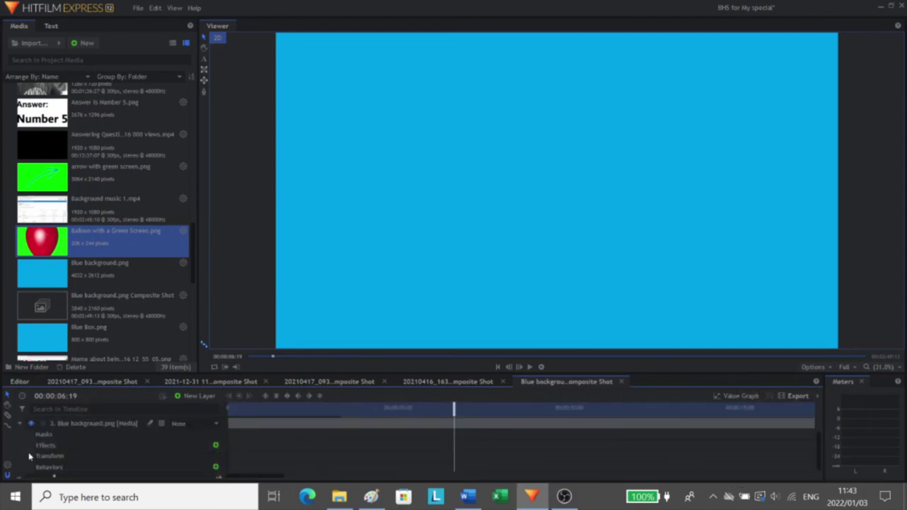
pyautogui.click(30, 457)
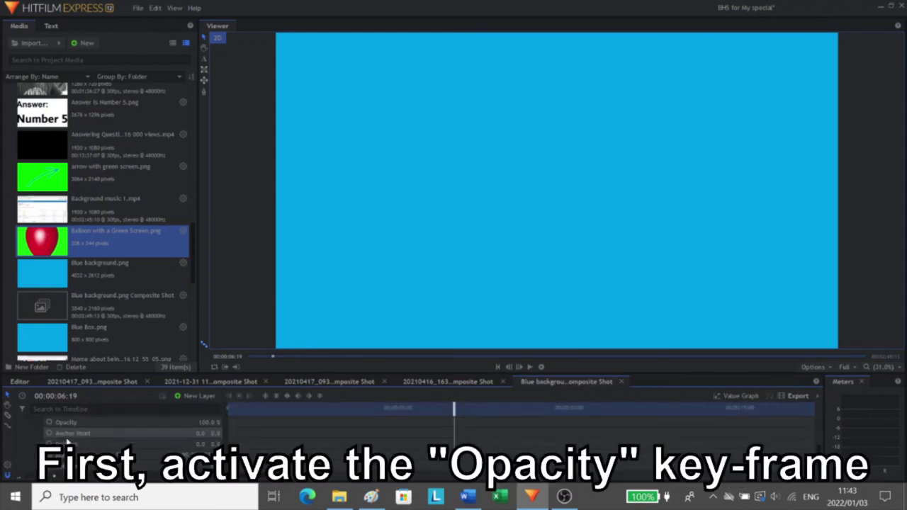
pyautogui.click(49, 432)
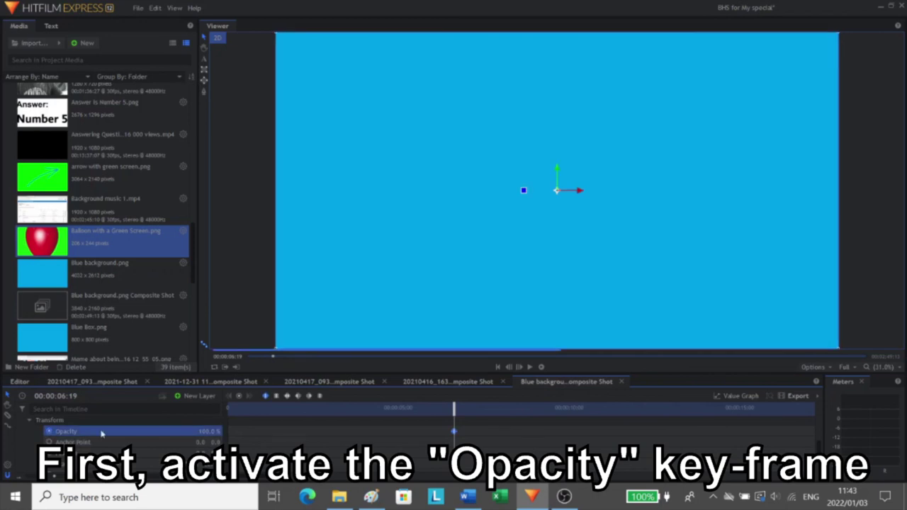
# - At 00:00:07:29, set the blue background layer's opacity to 0% to end the fade-out
pyautogui.press('space')
pyautogui.press('space')
pyautogui.moveTo(497, 408); pyautogui.dragTo(500, 408)
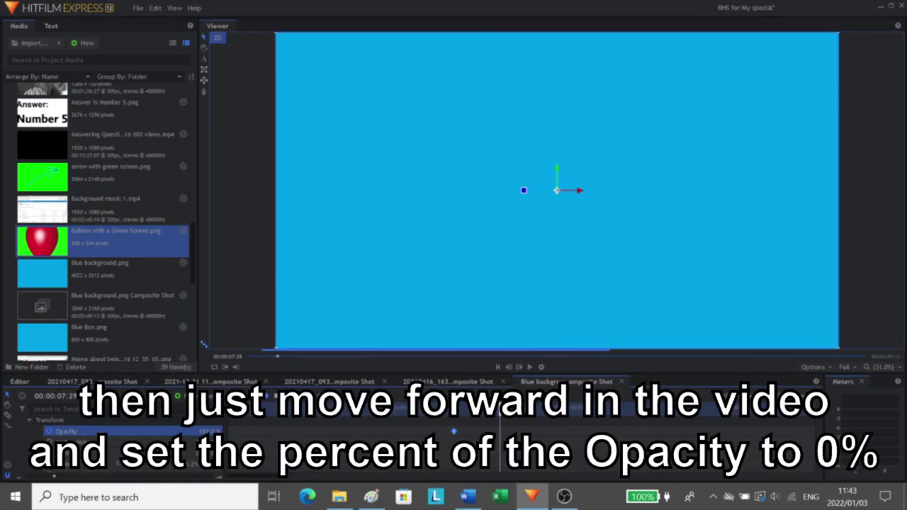
pyautogui.moveTo(215, 431); pyautogui.dragTo(211, 432)
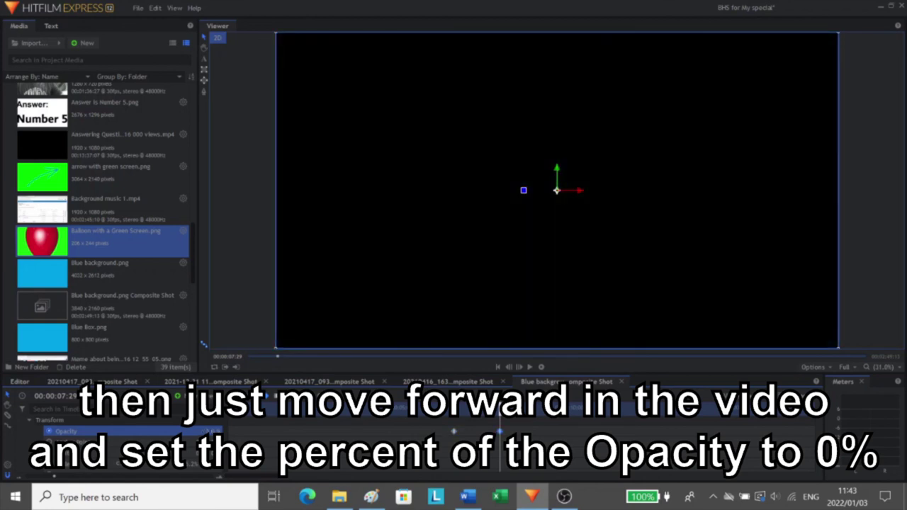
# - Play the blue background's fade-out from 00:00:04:24, return to 00:00:06:16 and collapse the layer's properties
pyautogui.click(394, 409)
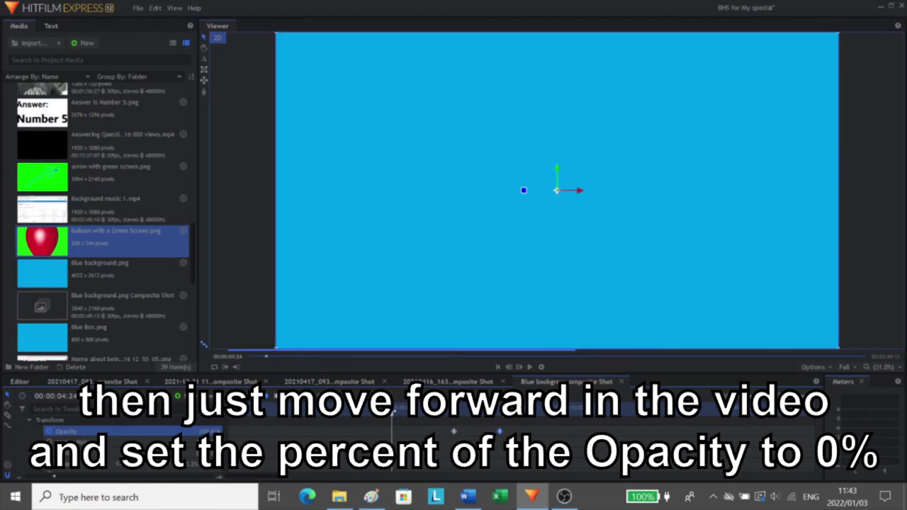
pyautogui.press('space')
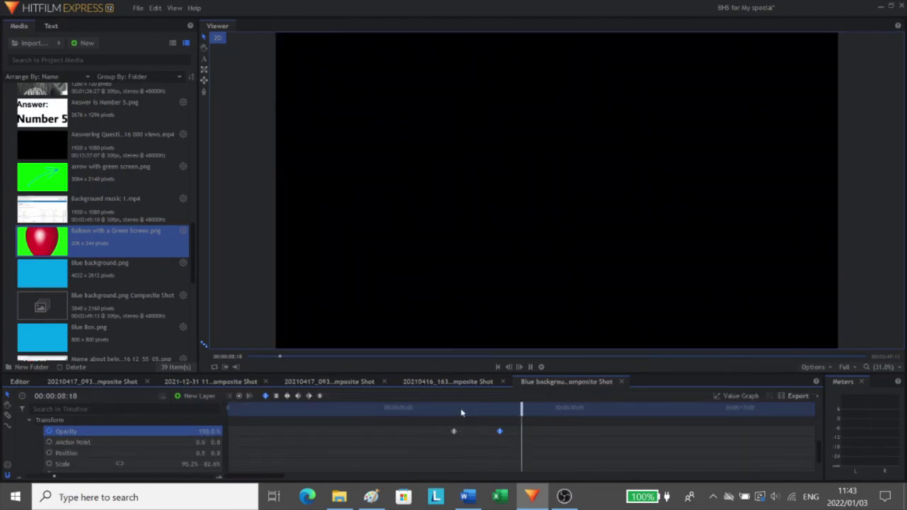
pyautogui.moveTo(459, 410); pyautogui.dragTo(451, 409)
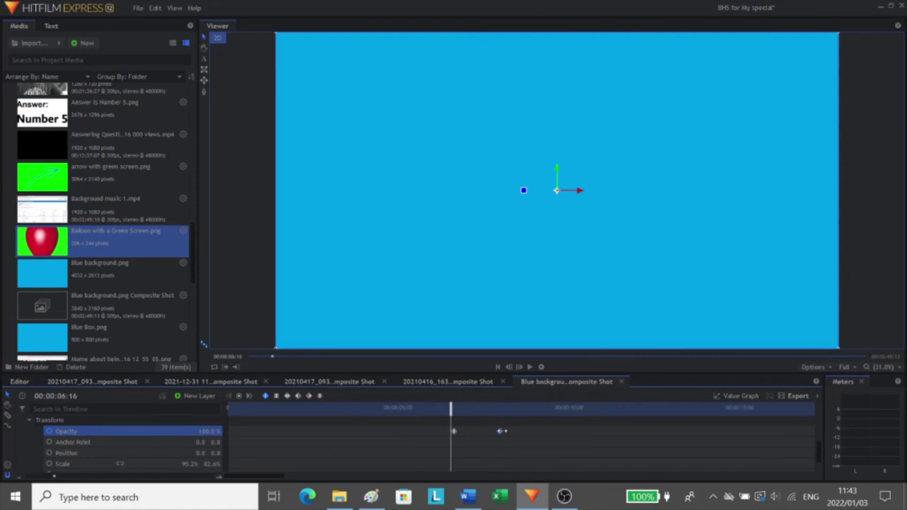
pyautogui.scroll(3, 259, 445)
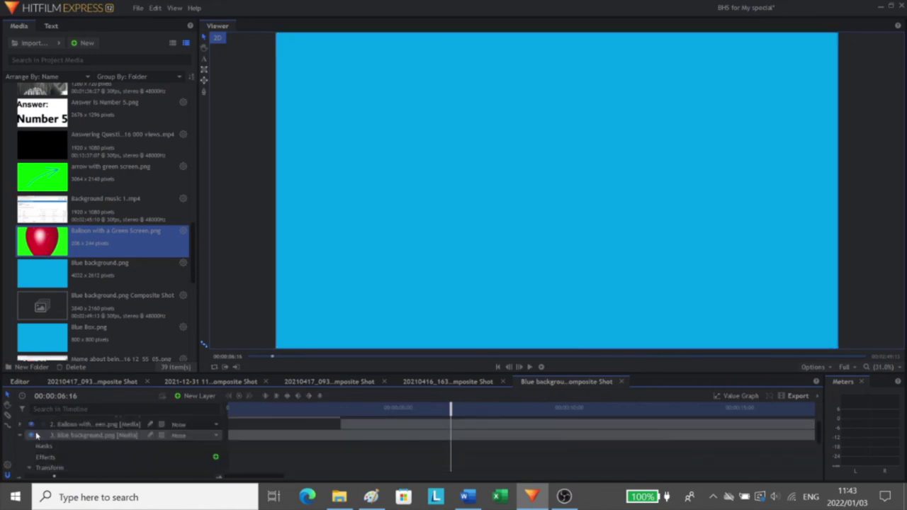
pyautogui.click(21, 433)
# - Import the Green background image from the OBS videos folder into the project media
pyautogui.click(30, 43)
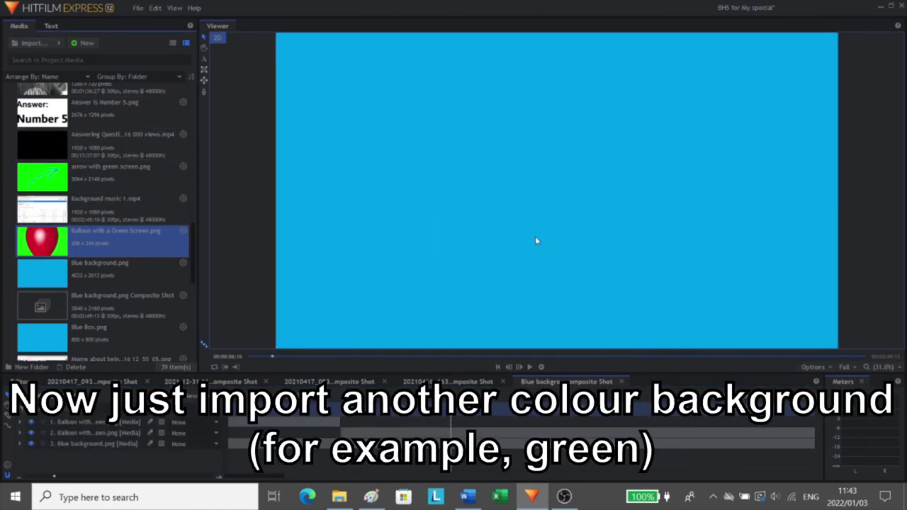
pyautogui.scroll(-5, 487, 221)
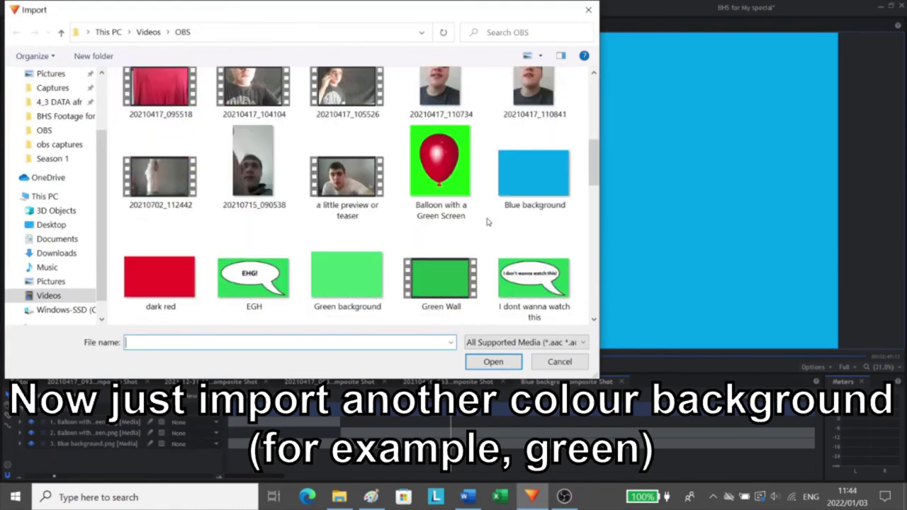
pyautogui.scroll(-2, 486, 222)
pyautogui.click(344, 154)
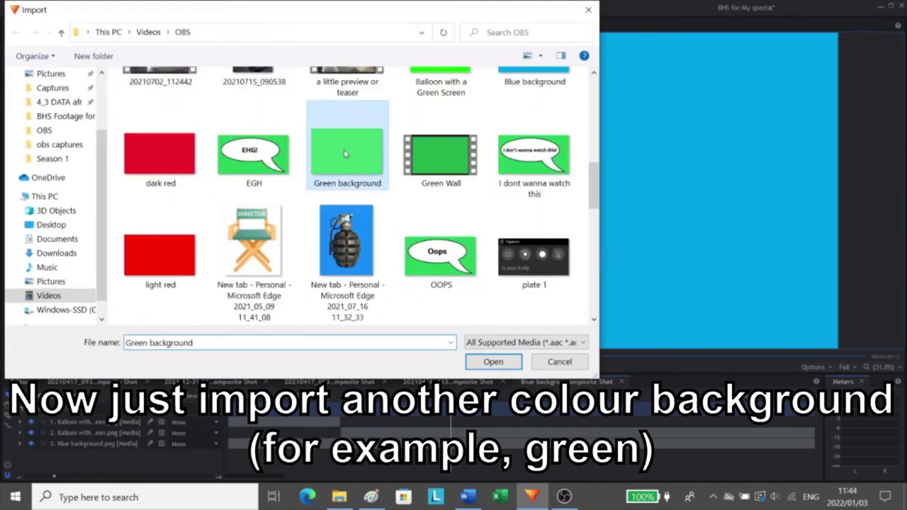
pyautogui.scroll(-5, 349, 156)
pyautogui.scroll(5, 355, 160)
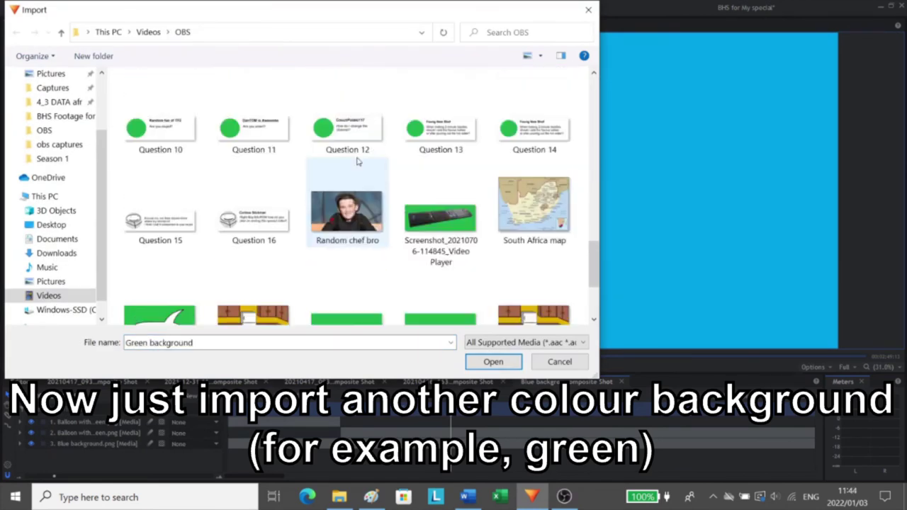
pyautogui.scroll(2, 355, 170)
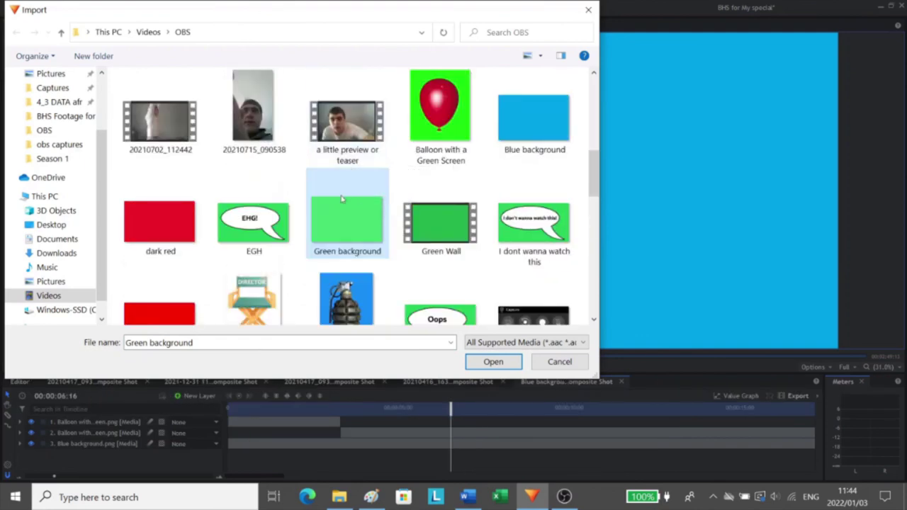
pyautogui.click(490, 361)
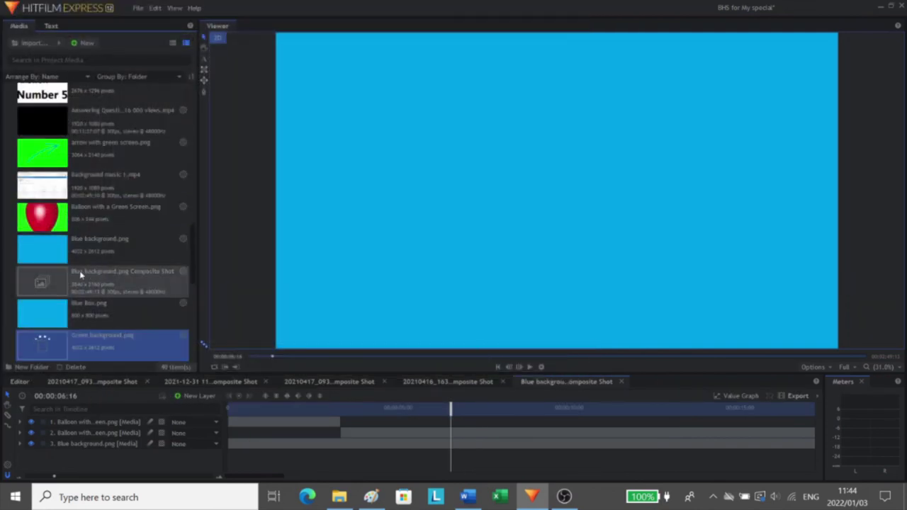
# - Add Green background.png as the lowest layer beneath the blue background and play the composite to check the colour change
pyautogui.moveTo(85, 344); pyautogui.dragTo(256, 459)
pyautogui.click(334, 409)
pyautogui.press('space')
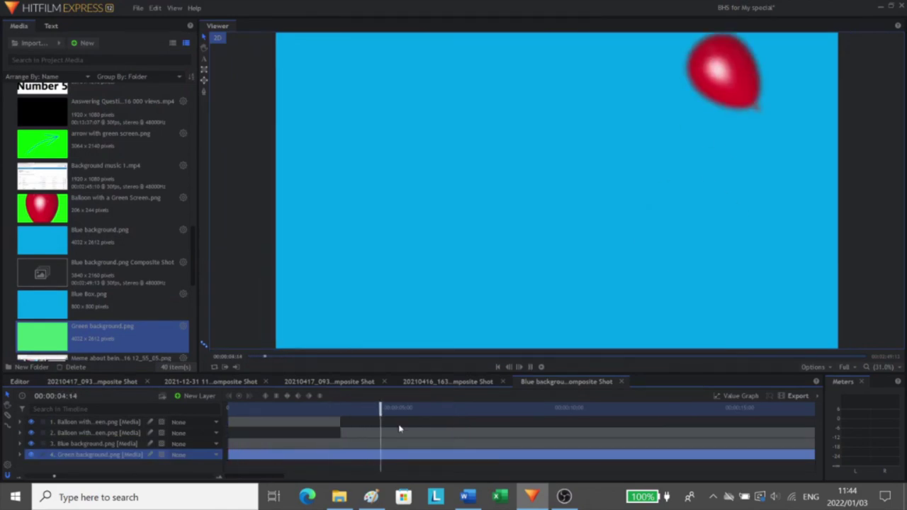